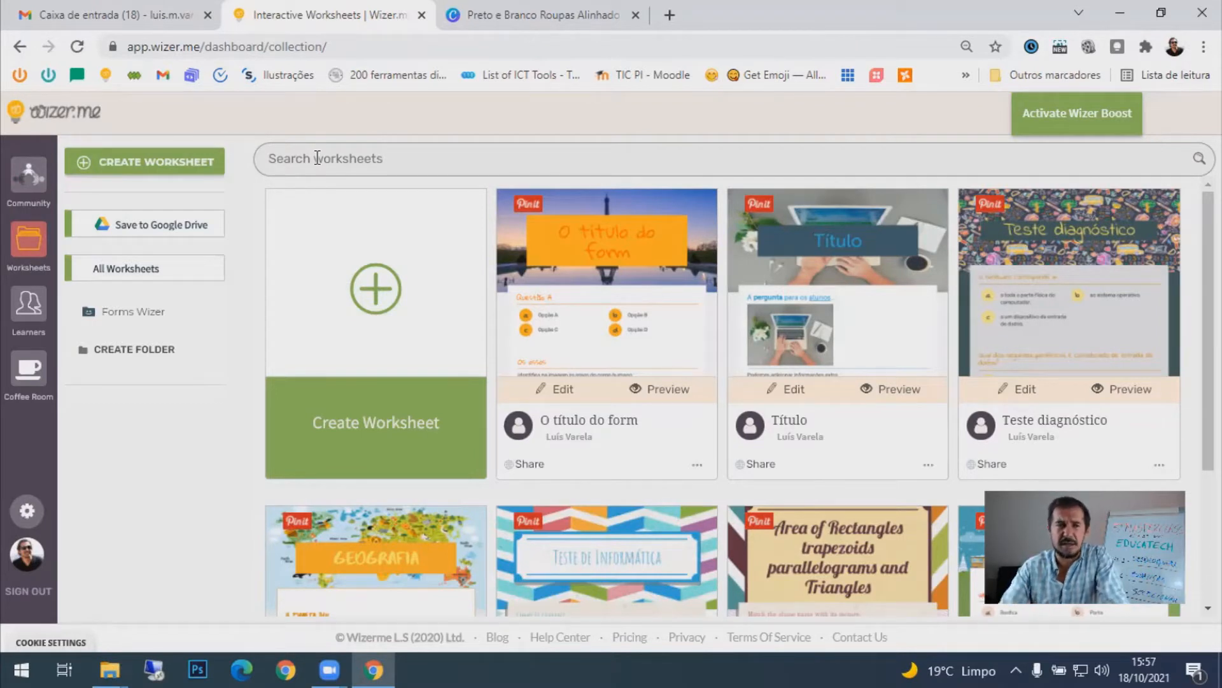
# - Create a new worksheet and apply the Peek A Boo design with the first cover image, showing the fox by the tree
pyautogui.click(186, 172)
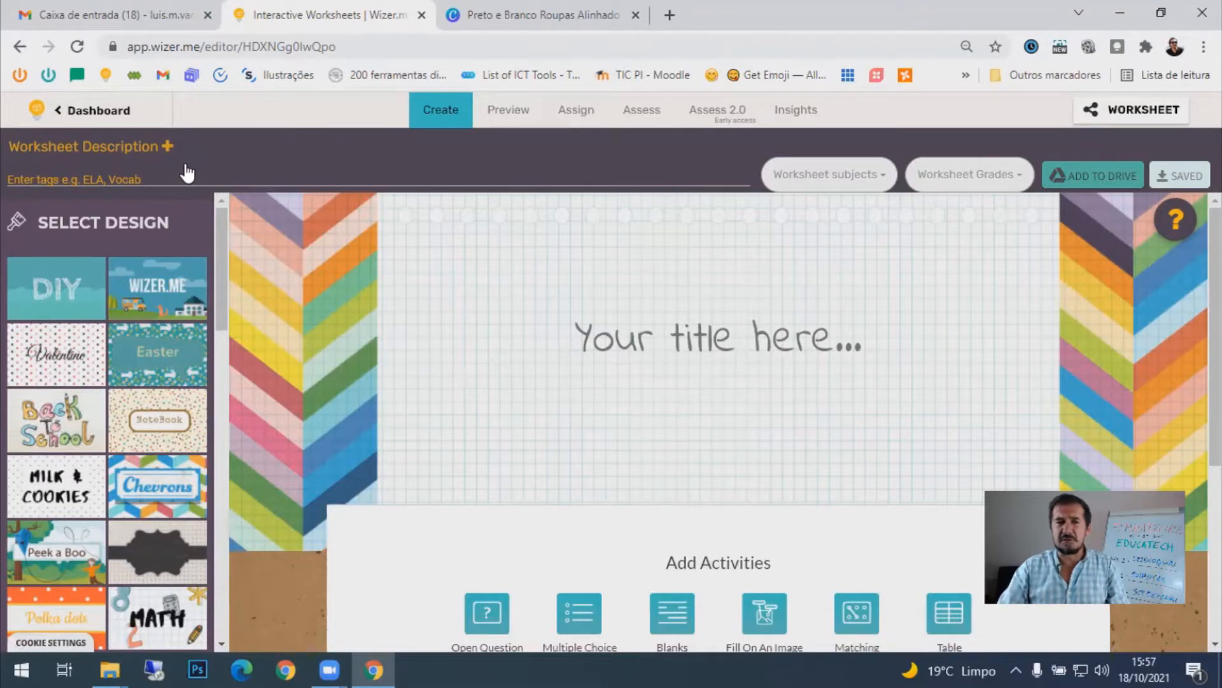
pyautogui.scroll(-1, 85, 463)
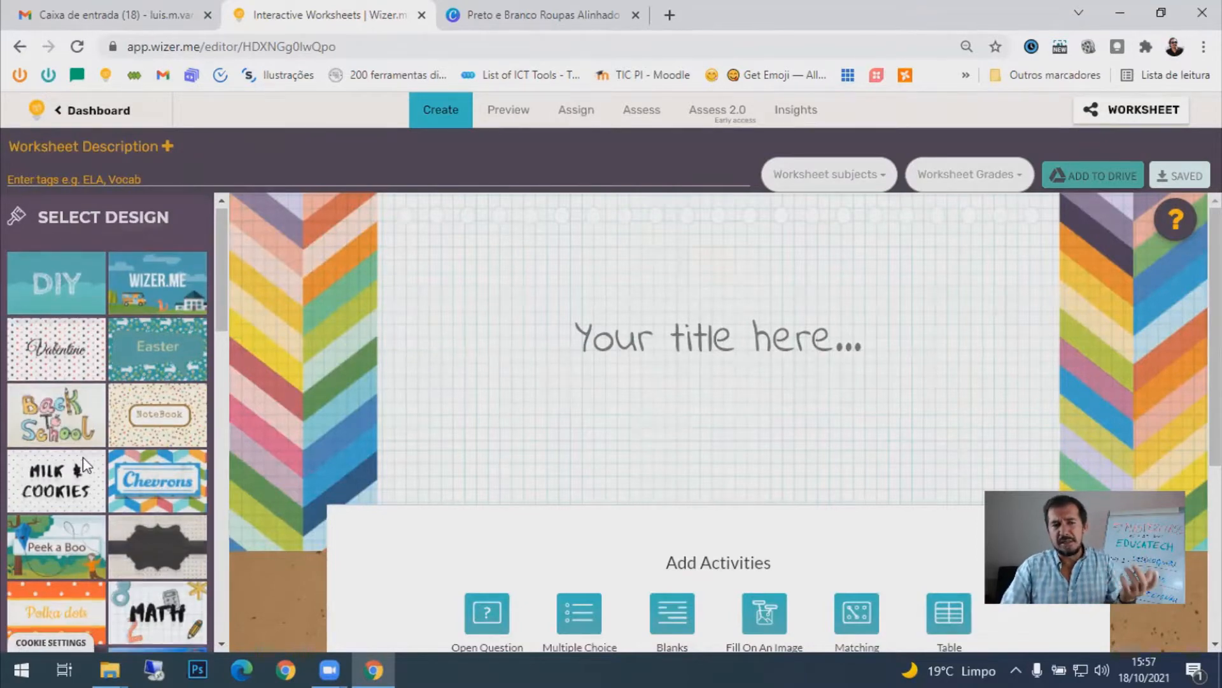
pyautogui.scroll(-1, 84, 463)
pyautogui.click(79, 453)
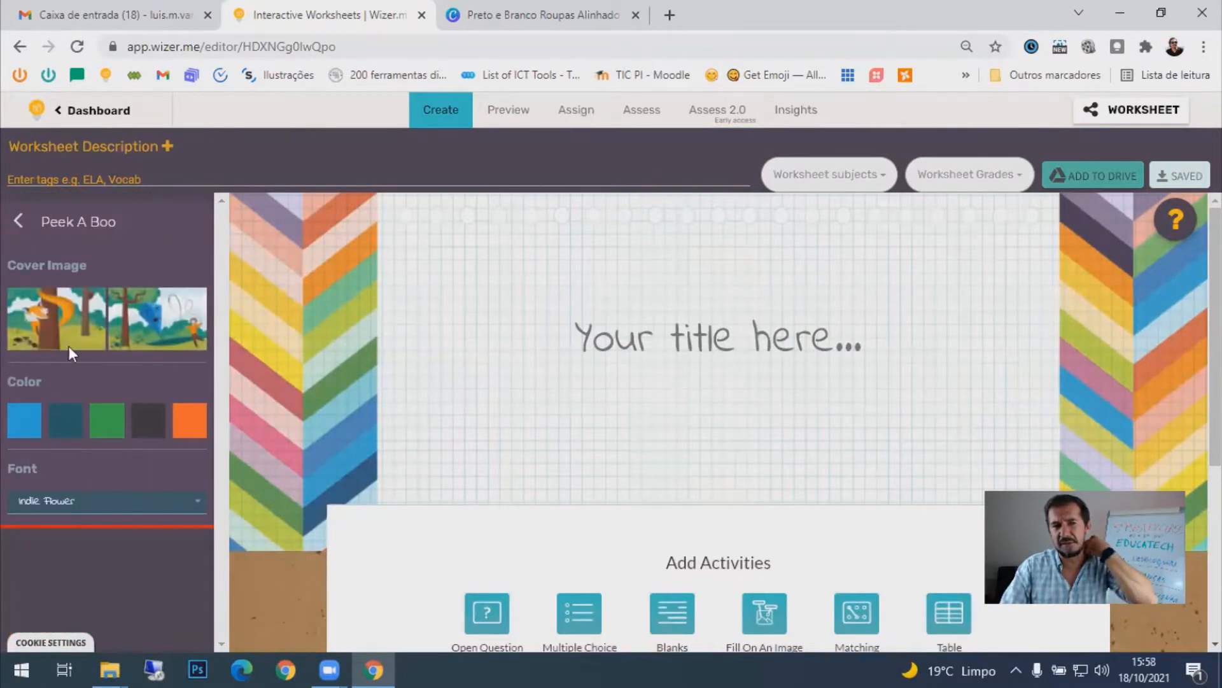
pyautogui.click(65, 330)
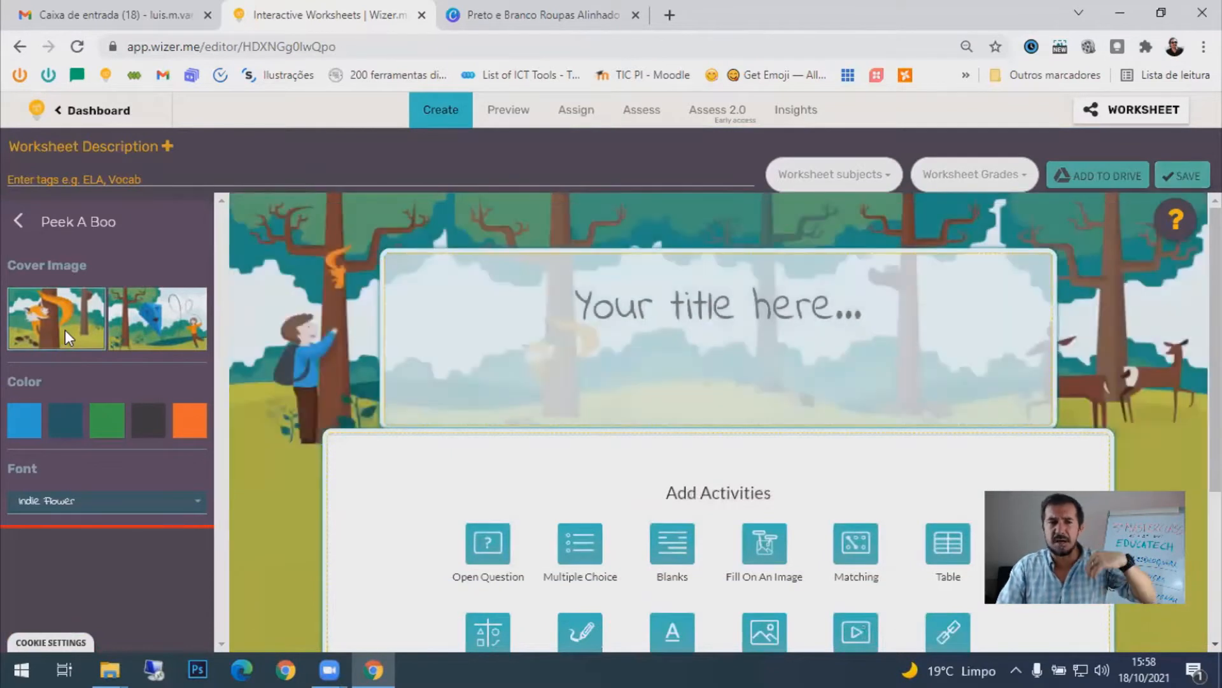
# - Enter "O título do form" as the worksheet's title
pyautogui.click(674, 310)
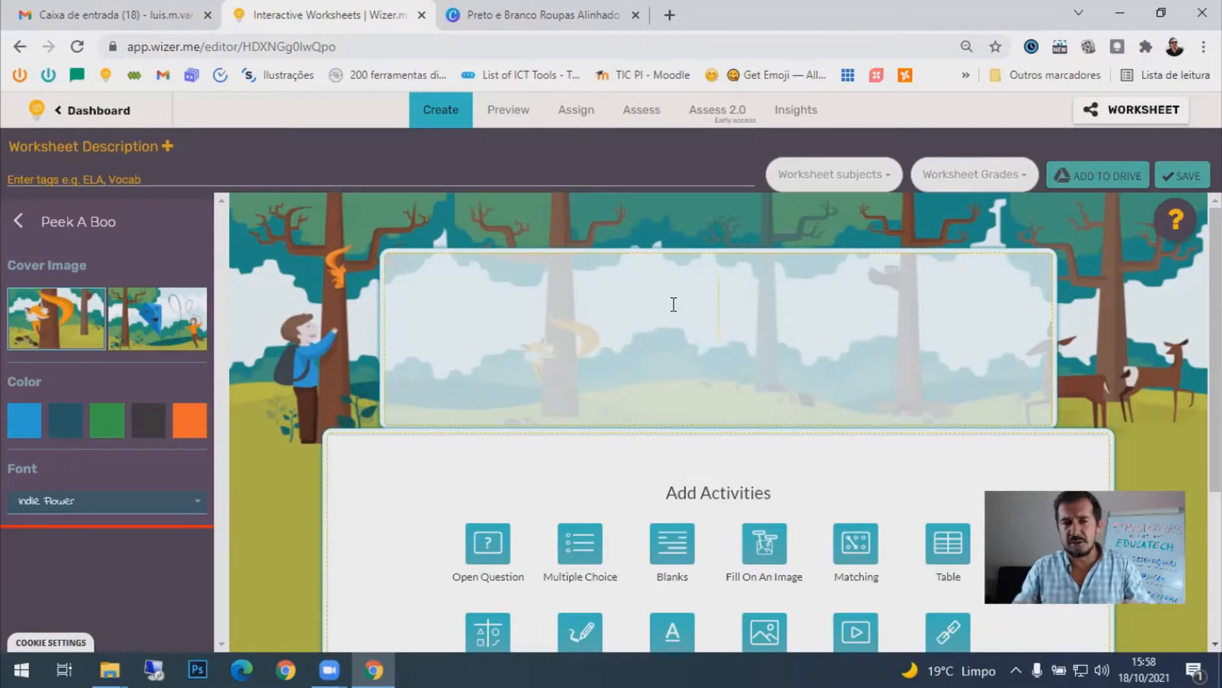
pyautogui.write('O')
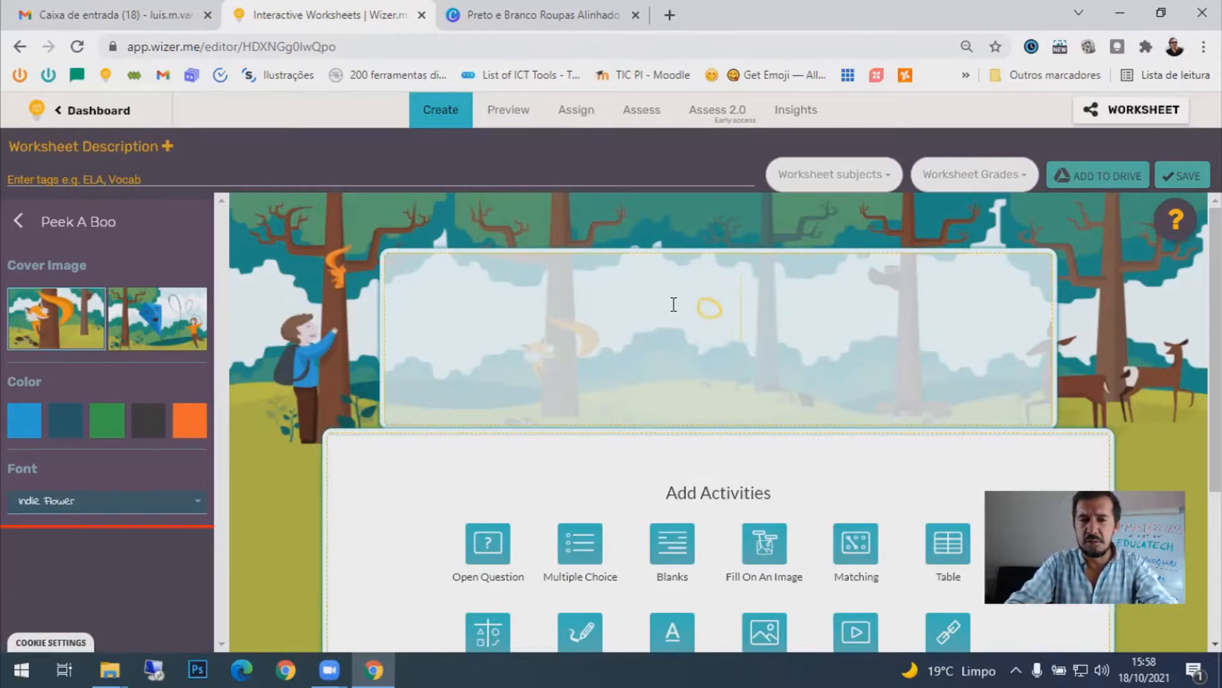
pyautogui.write(' títu')
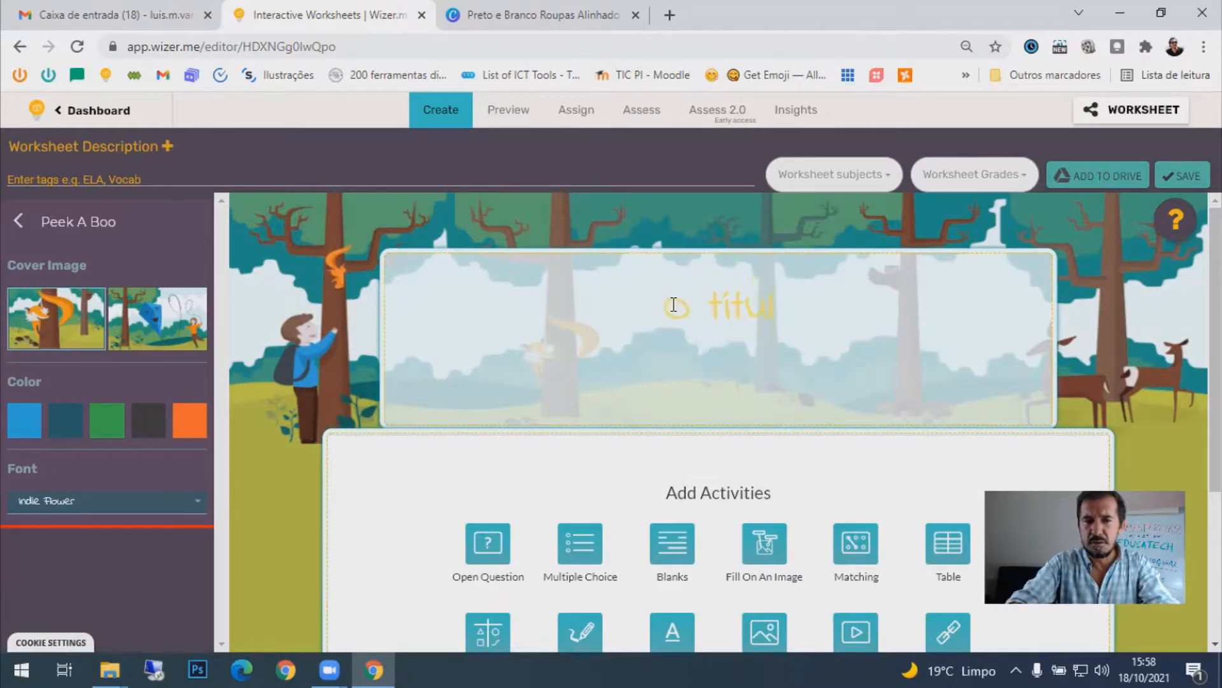
pyautogui.write('lo do form')
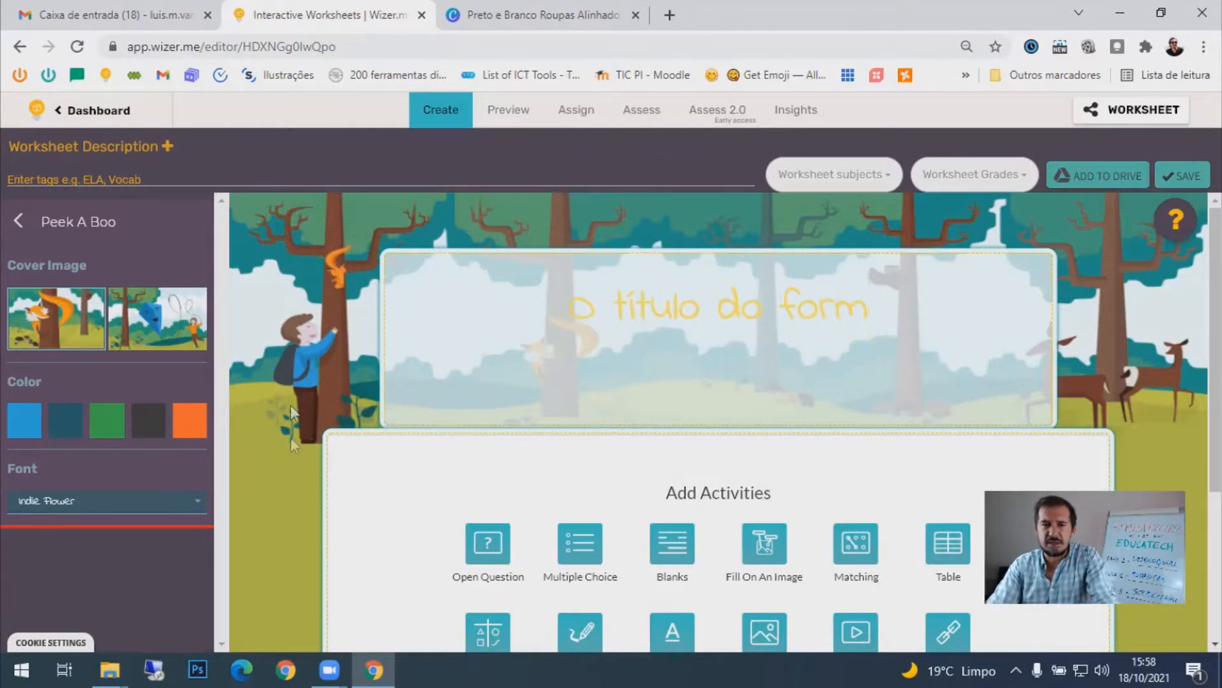
# - Add a Fill On An Image activity to the worksheet
pyautogui.scroll(-3, 284, 436)
pyautogui.scroll(3, 284, 437)
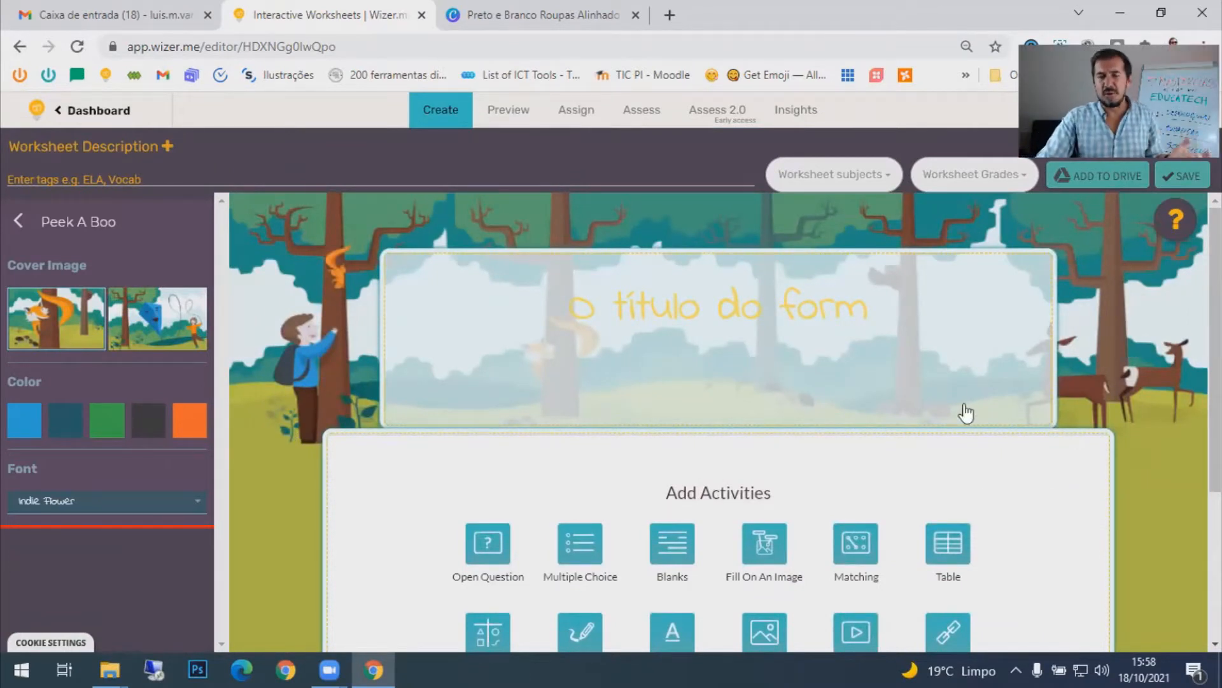
pyautogui.scroll(-3, 1038, 483)
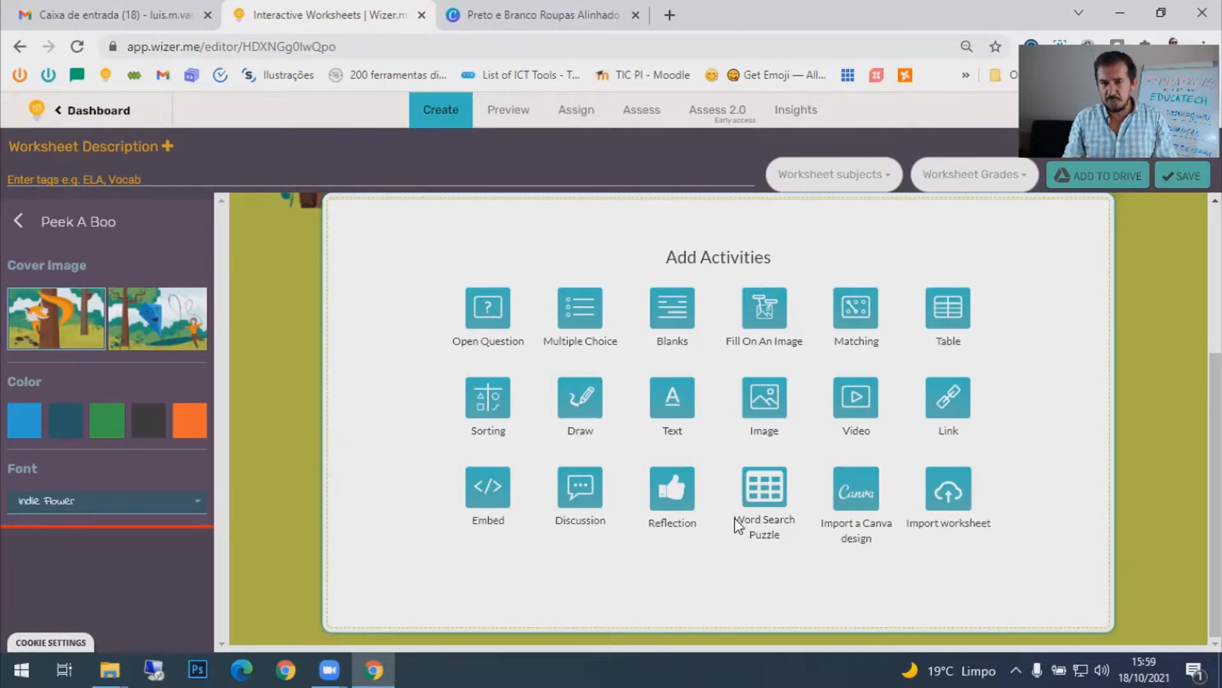
pyautogui.scroll(2, 739, 526)
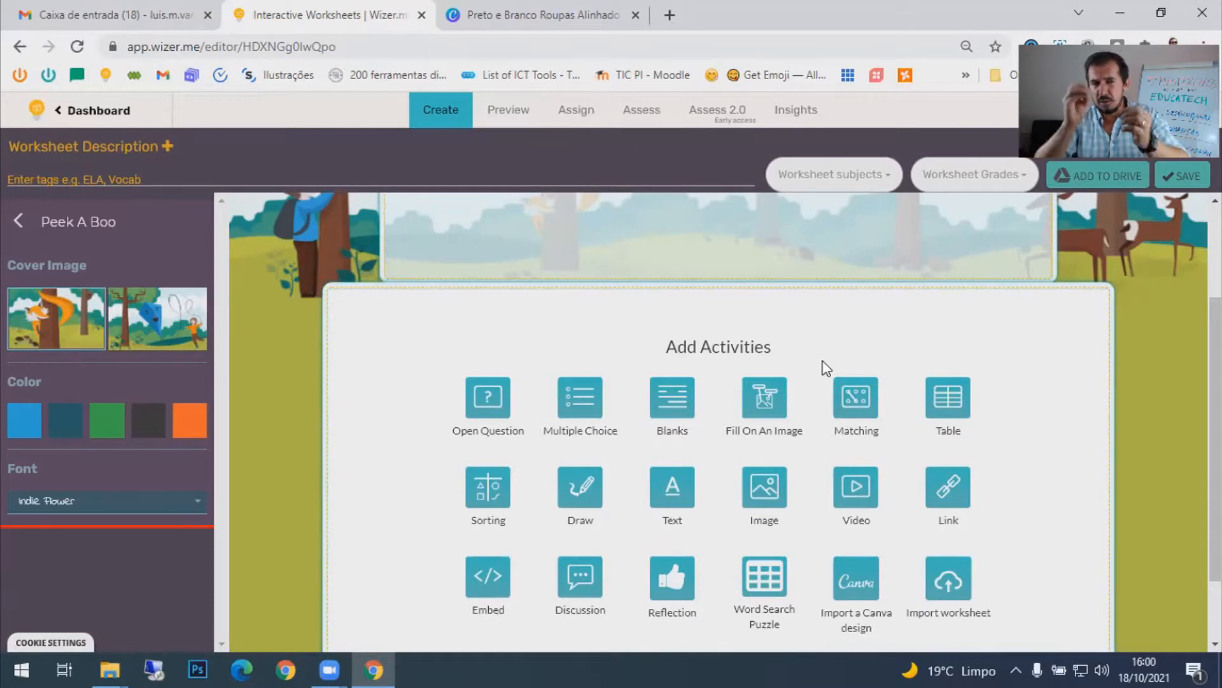
pyautogui.click(763, 407)
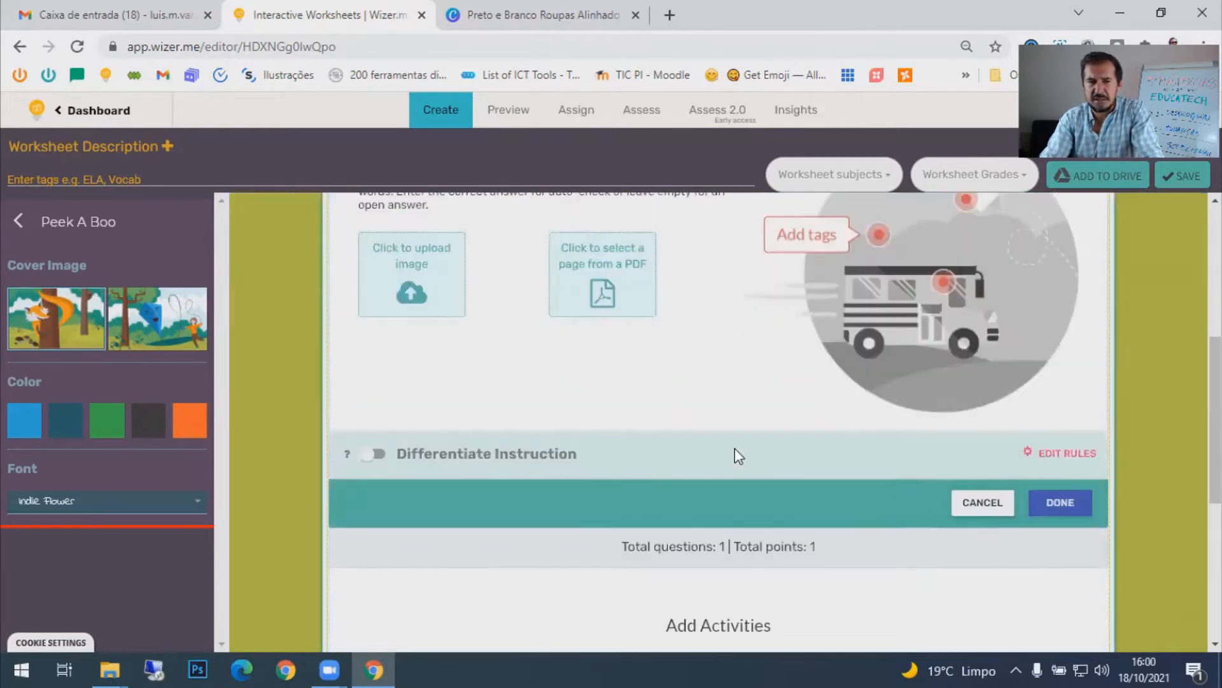
pyautogui.scroll(-3, 737, 457)
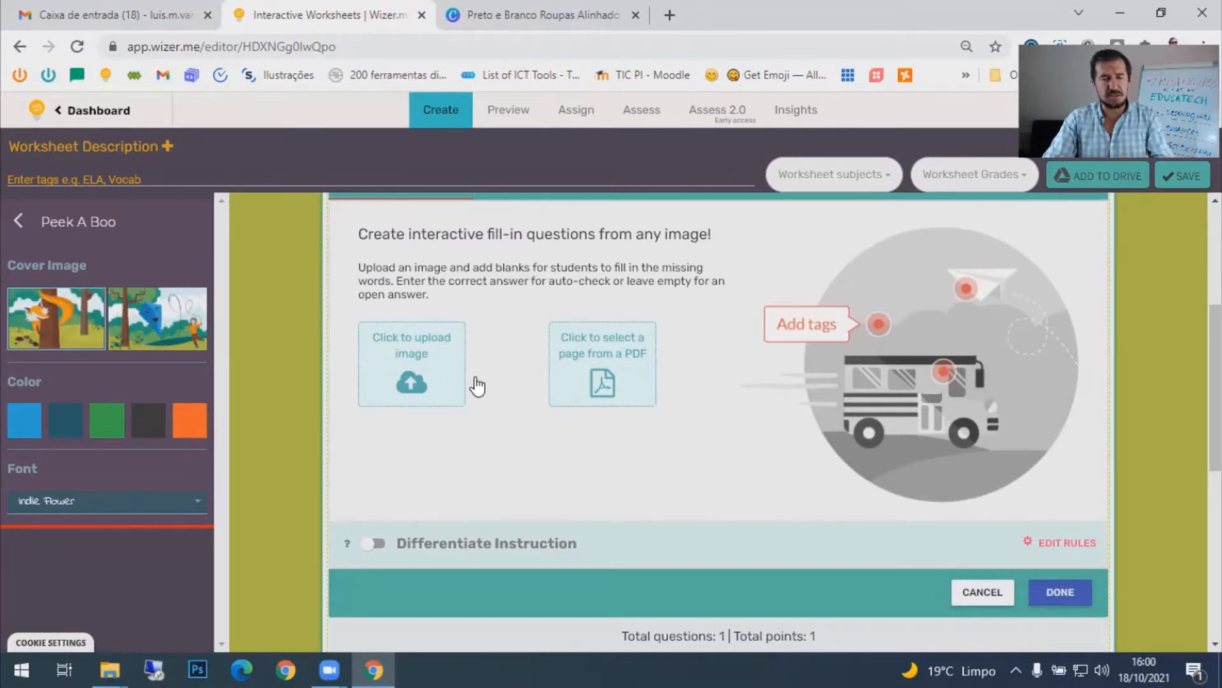
# - Upload the image "Corpo Humano" from the desktop folder "W2 - Form a partir da Imagem" into the activity
pyautogui.click(405, 372)
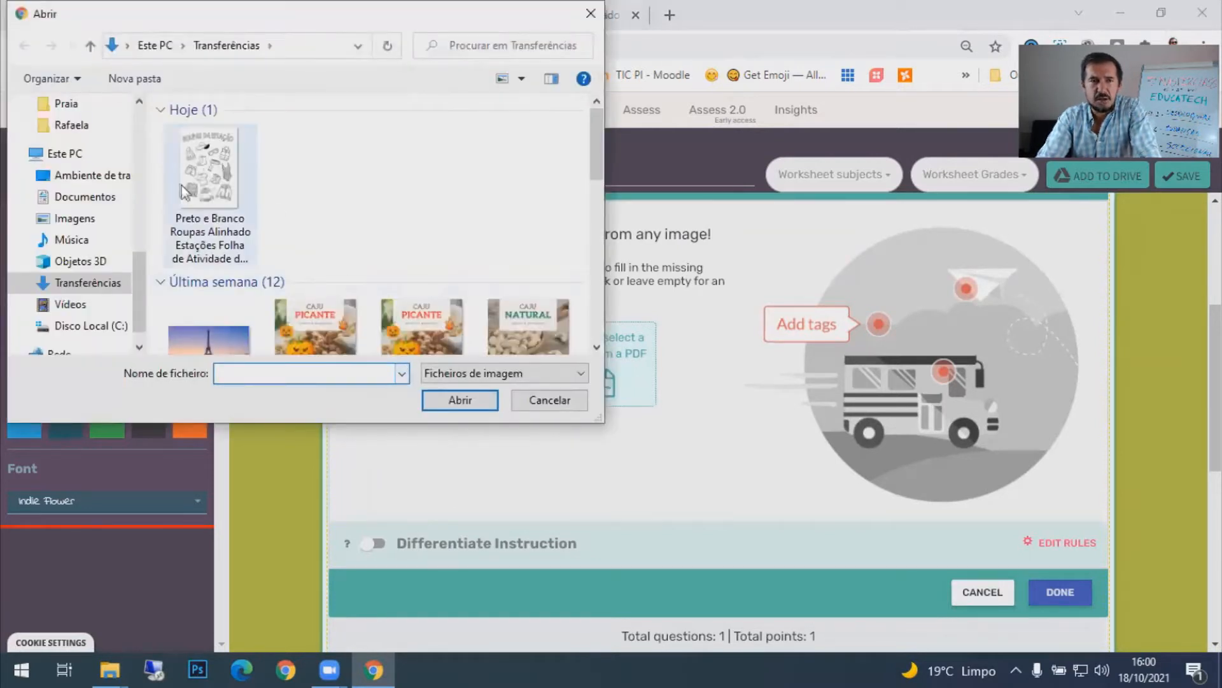
pyautogui.click(130, 178)
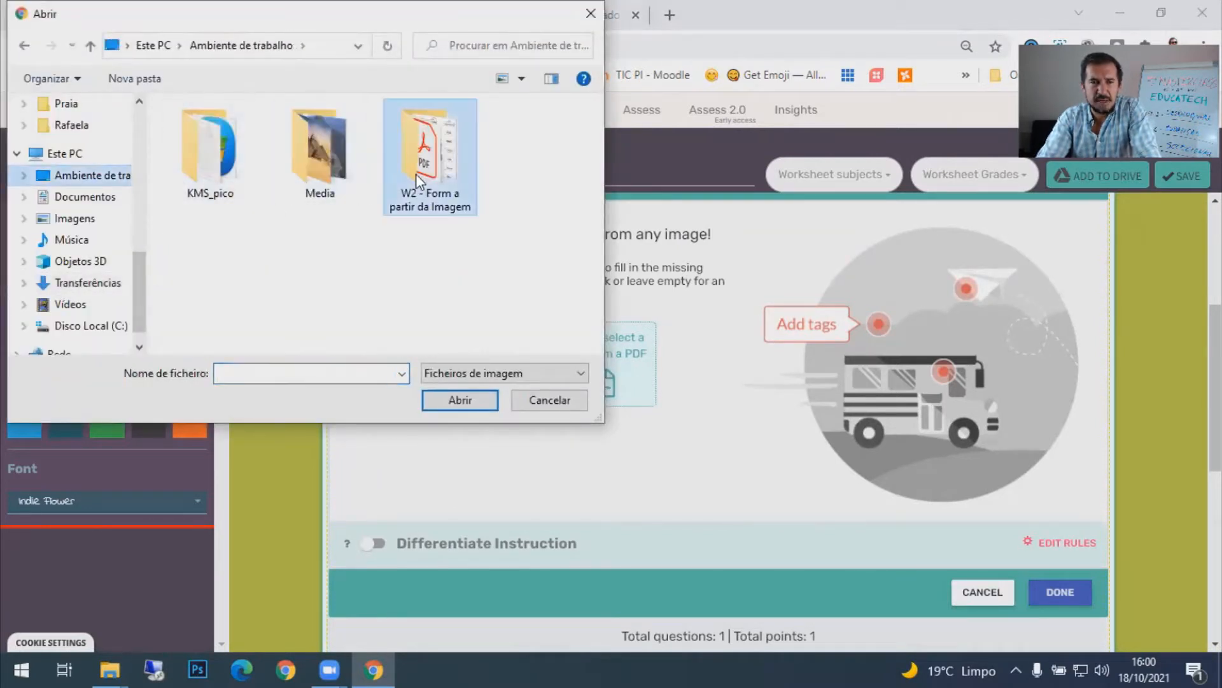
pyautogui.doubleClick(410, 186)
pyautogui.click(223, 156)
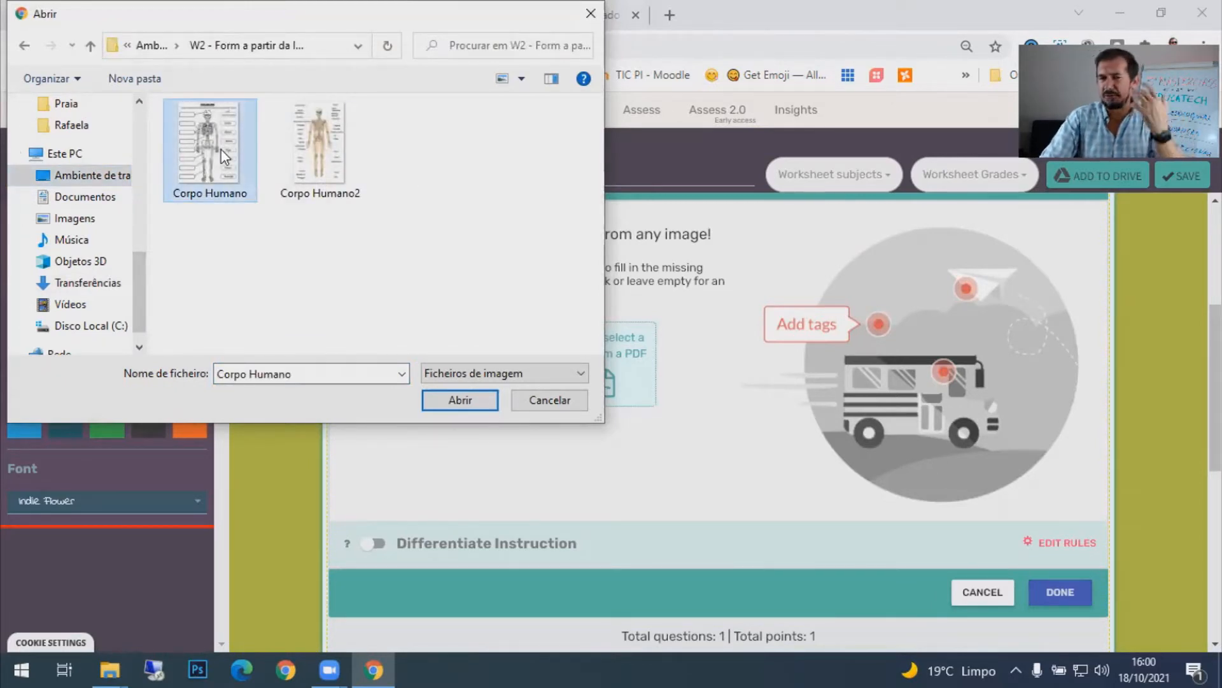
pyautogui.doubleClick(223, 156)
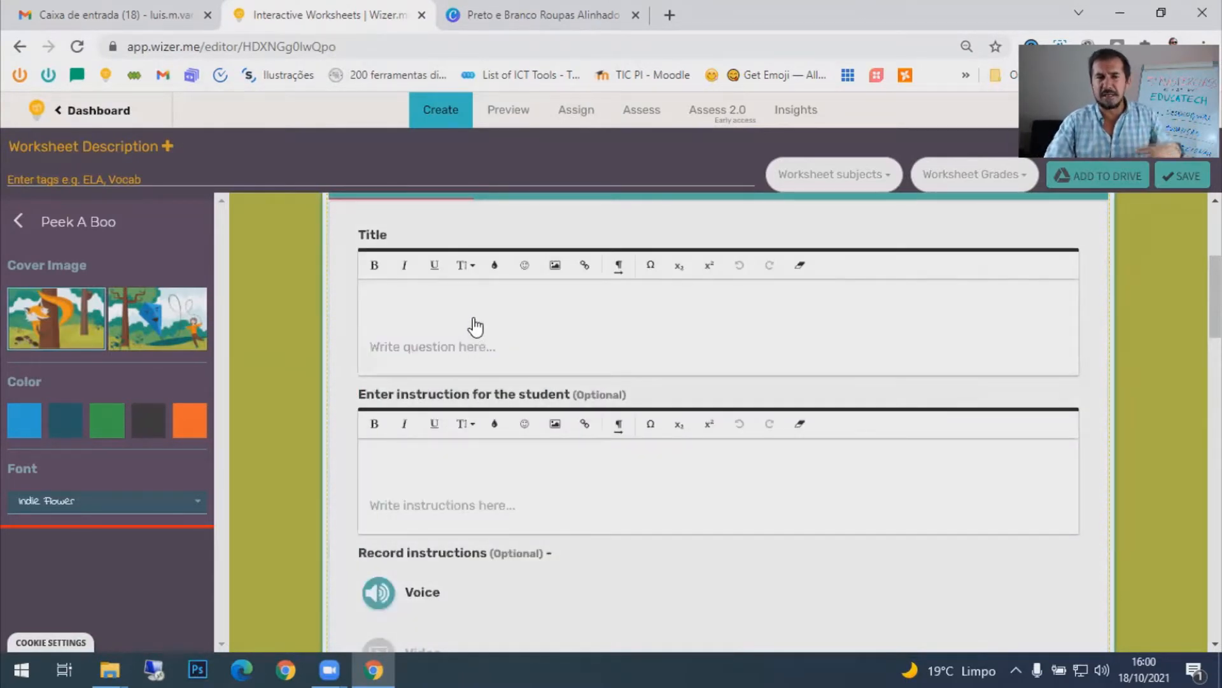
# - Enter "Título" as the title of the fill-on-image question
pyautogui.click(491, 305)
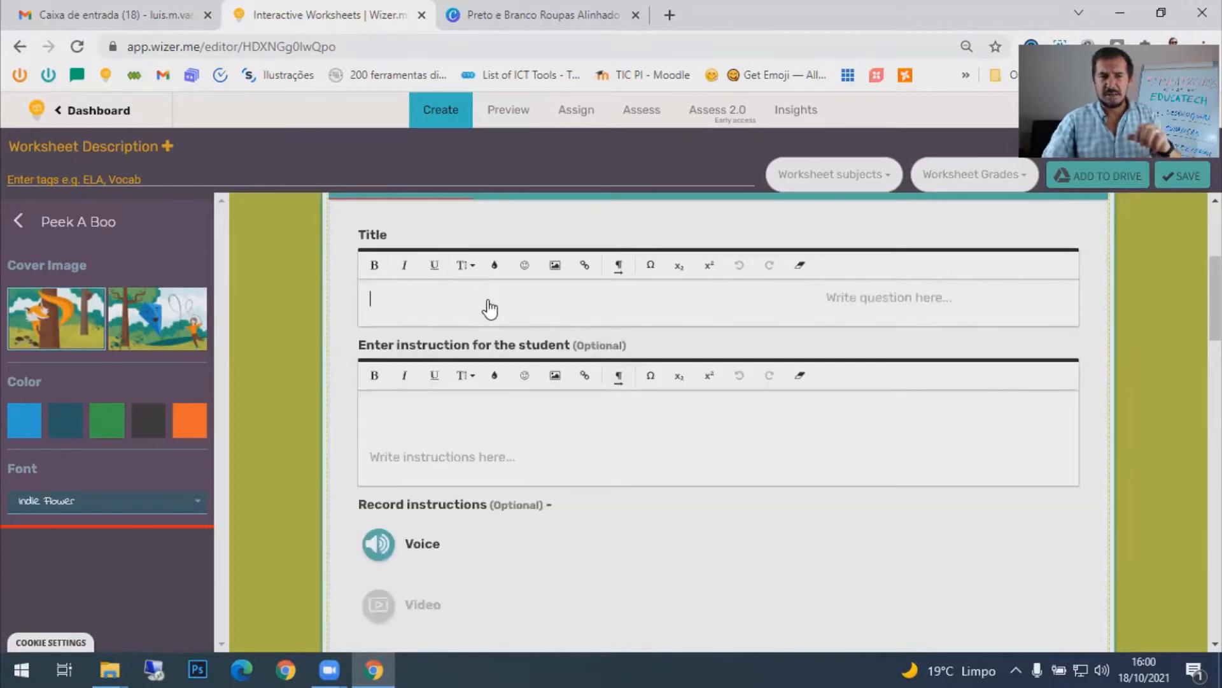
pyautogui.write('T')
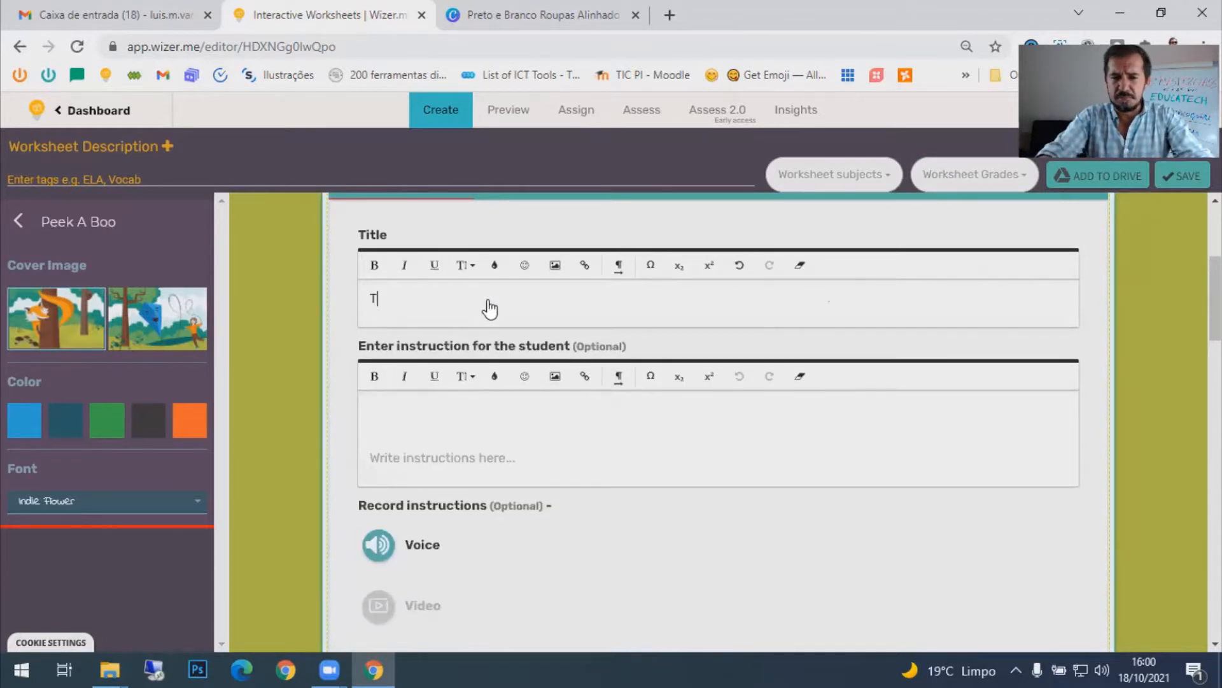
pyautogui.write('ítulo')
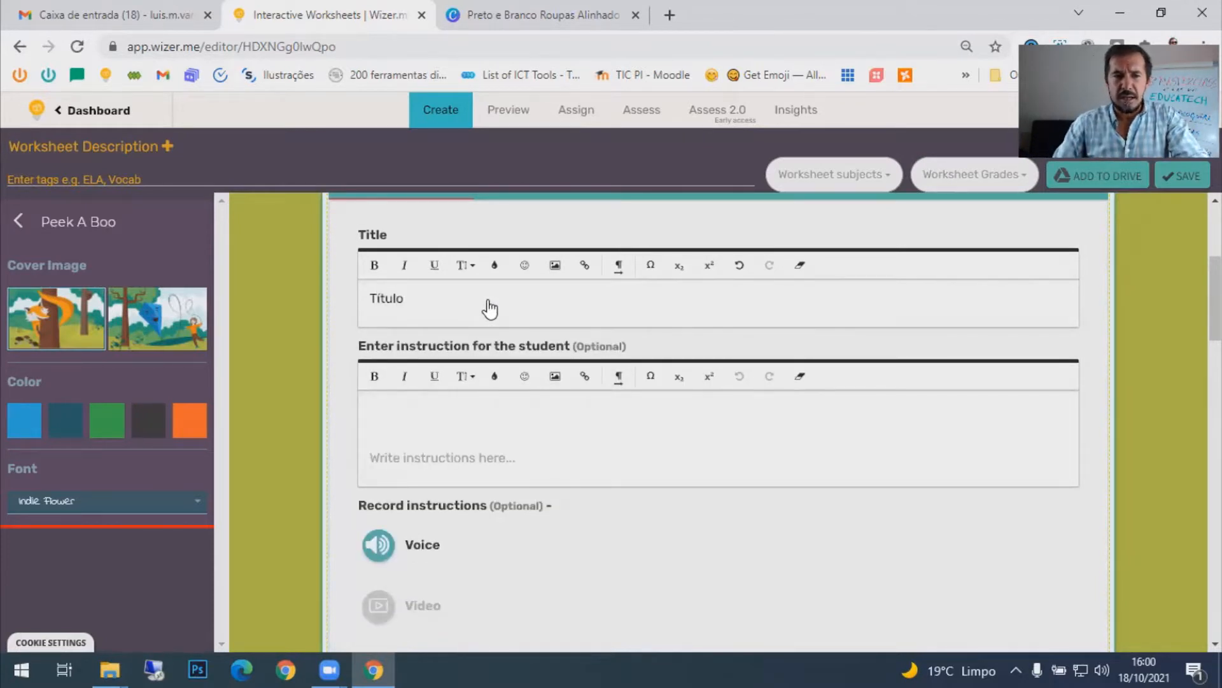
# - Write the student instruction "Algumas instruções aos alunos" for the question
pyautogui.click(481, 433)
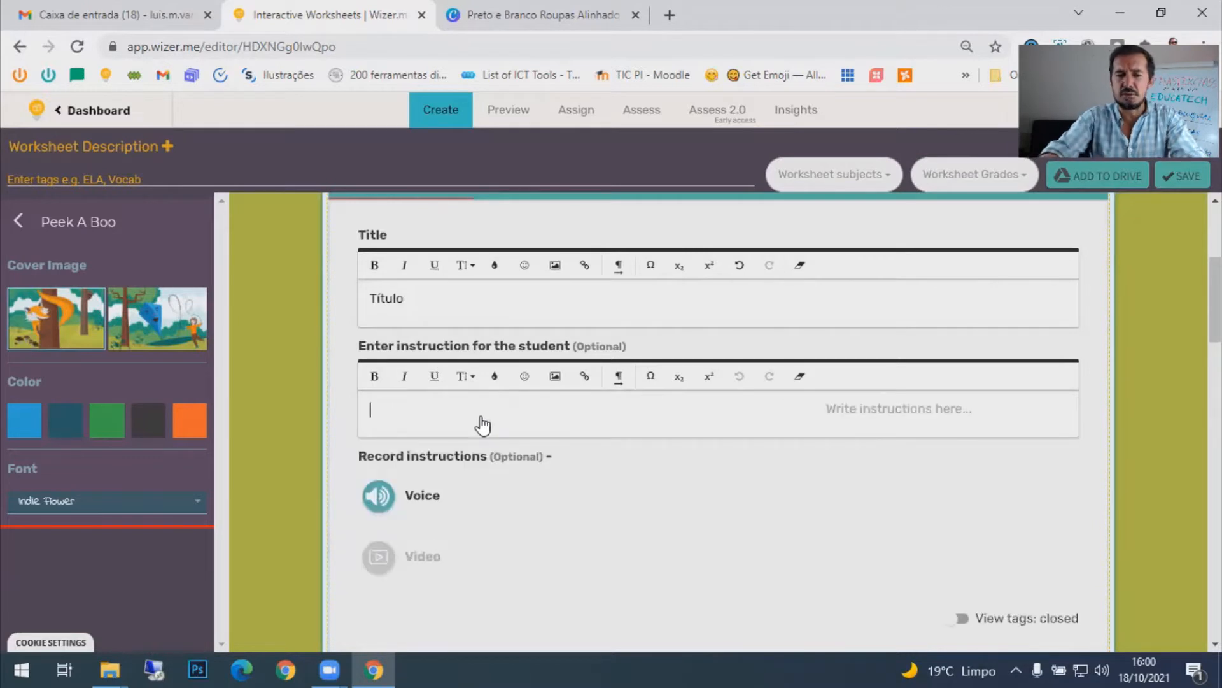
pyautogui.write('Algun')
pyautogui.press('BackSpace')
pyautogui.press('BackSpace')
pyautogui.write('umas')
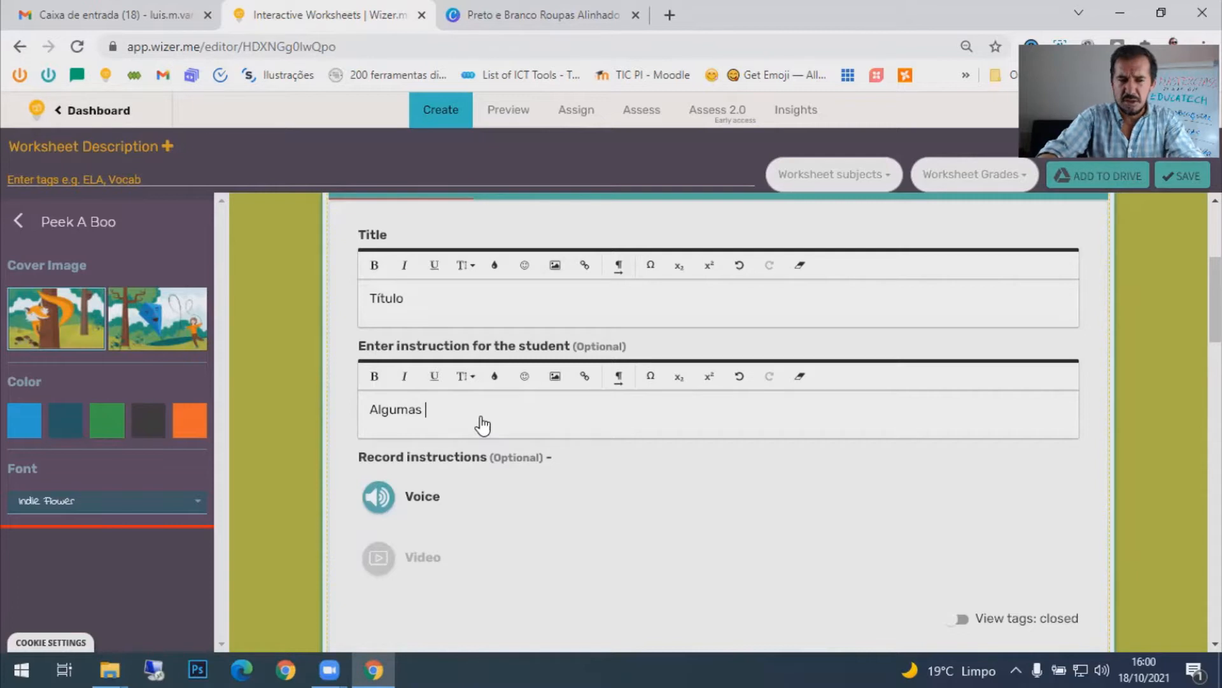
pyautogui.write(' instruções')
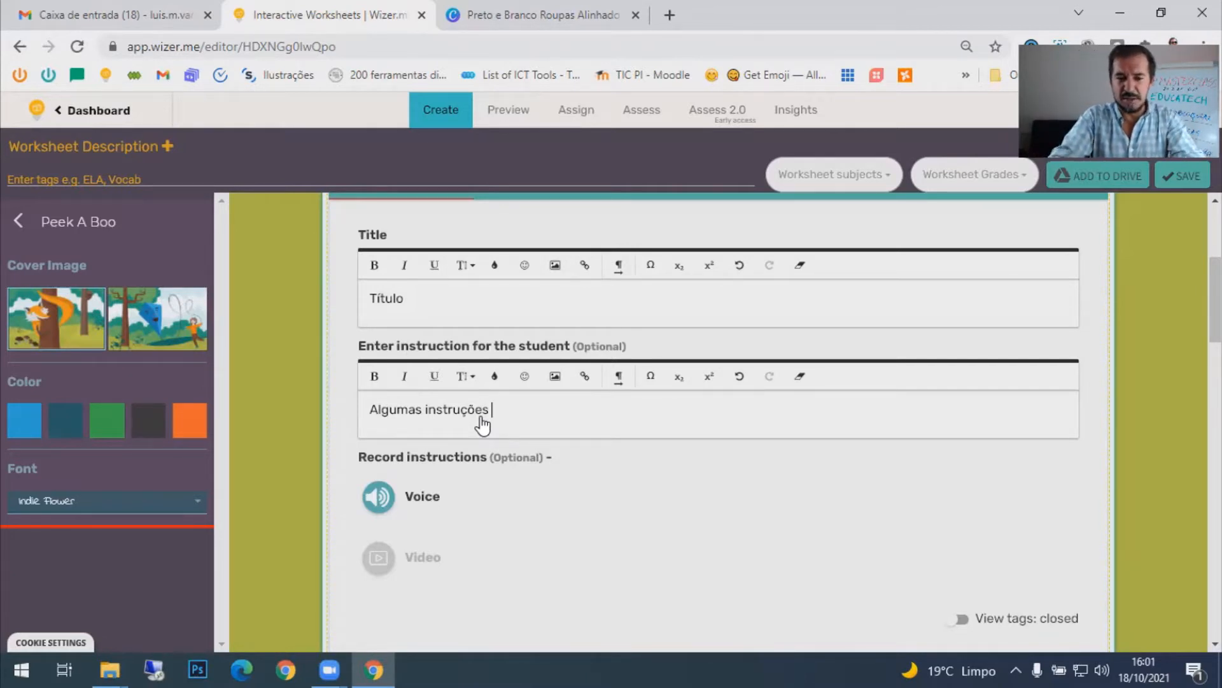
pyautogui.write('aos')
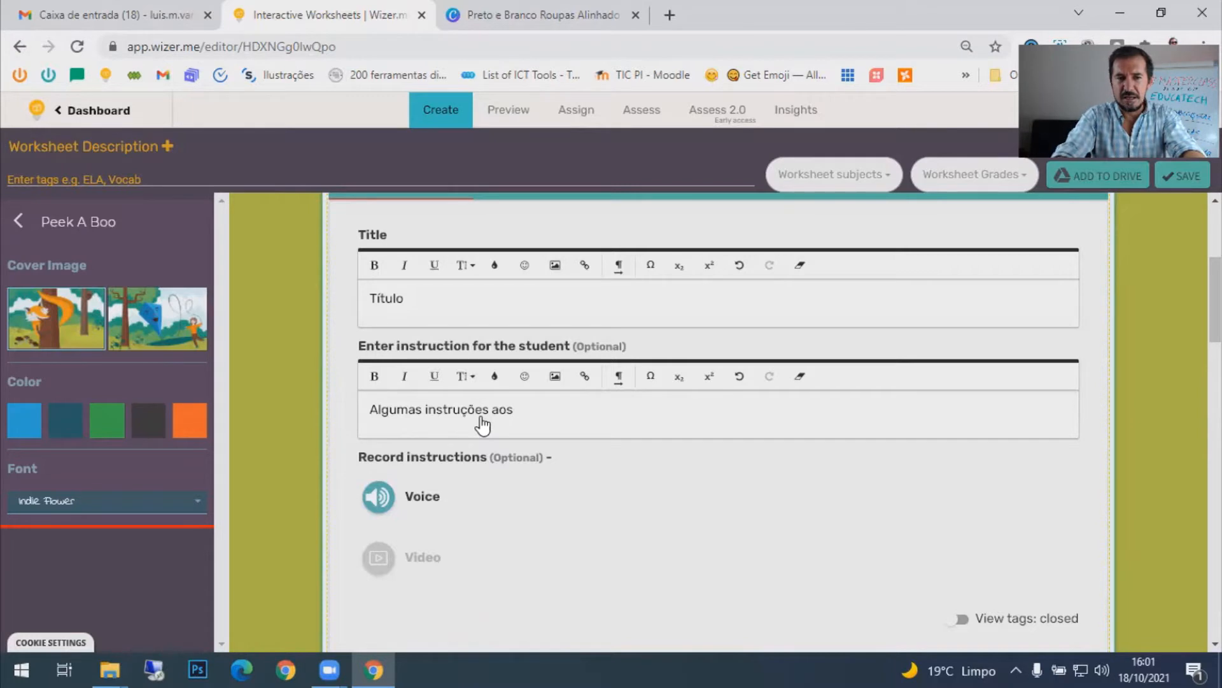
pyautogui.write(' alunos')
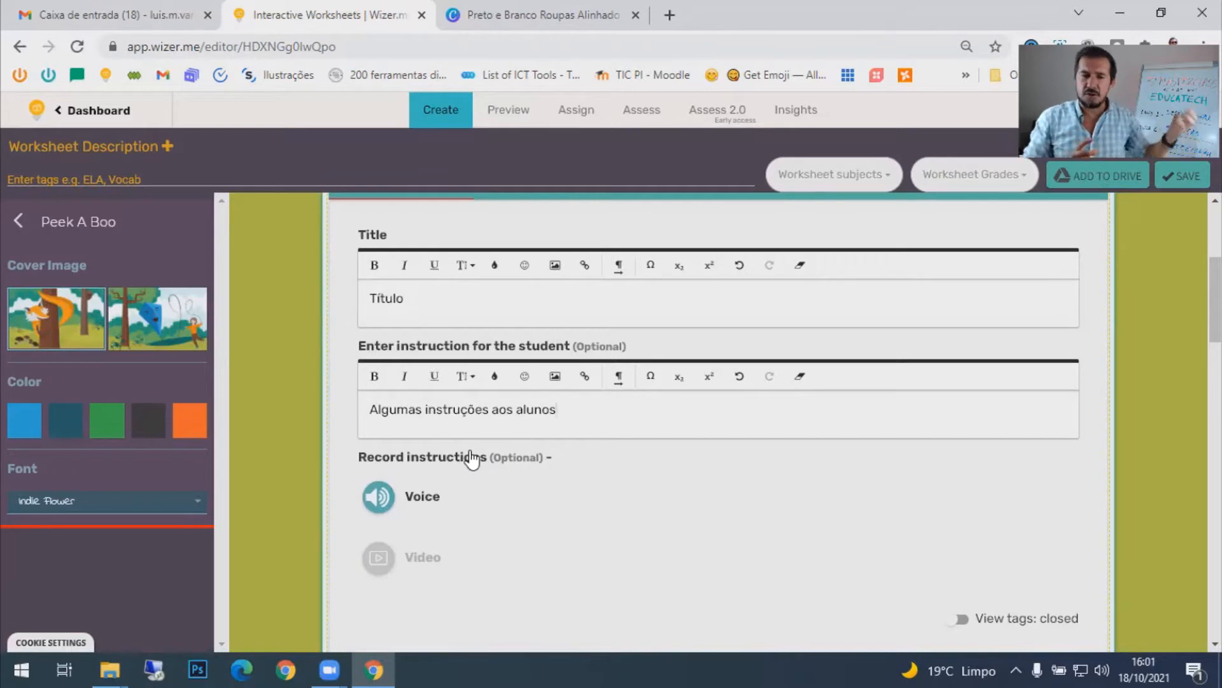
# - Record a voice instruction of about 18 seconds for the question and upload it
pyautogui.click(379, 500)
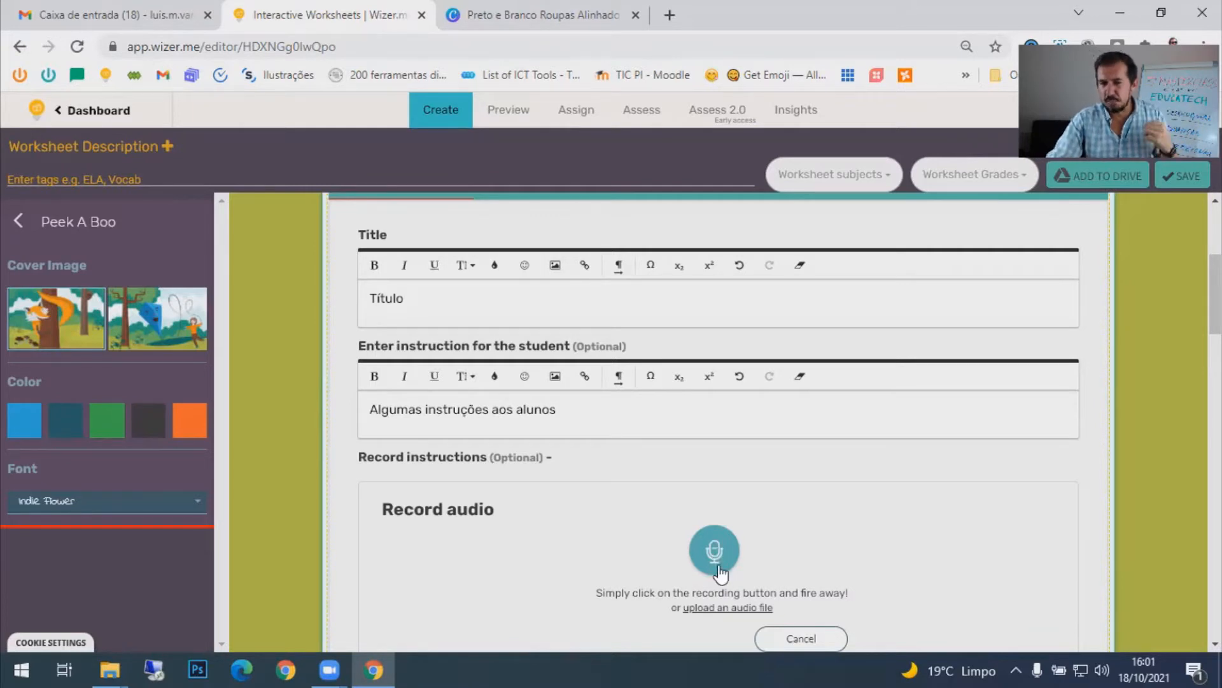
pyautogui.scroll(-1, 715, 547)
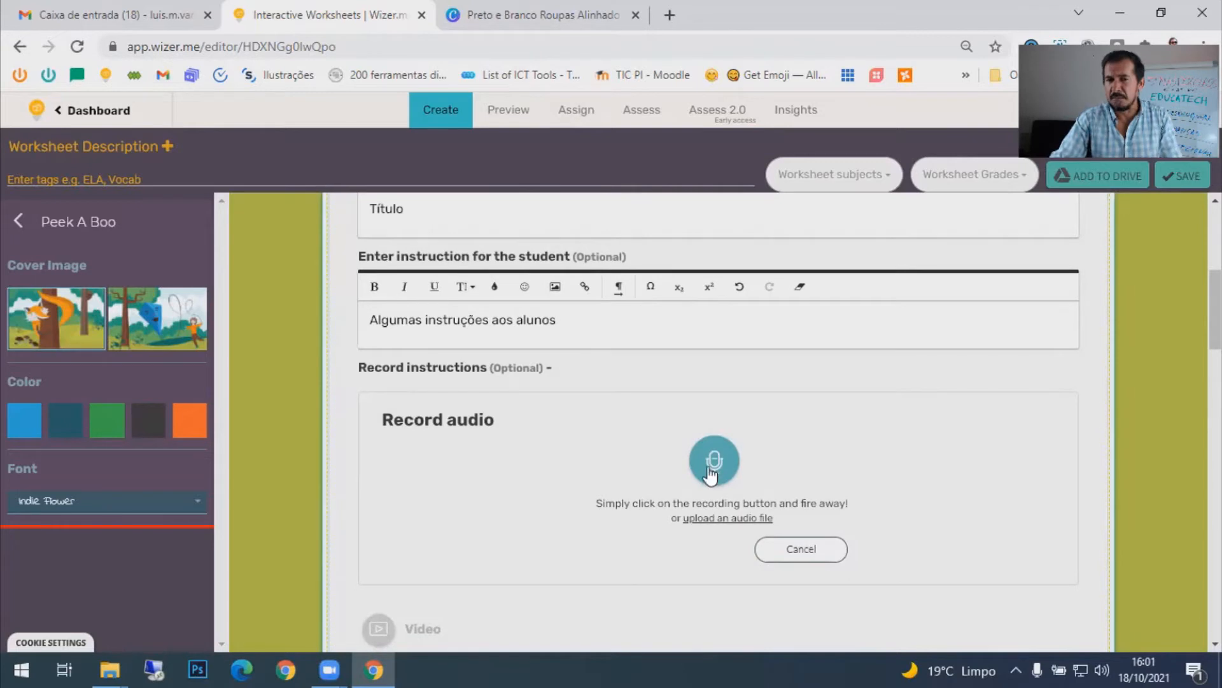
pyautogui.click(717, 464)
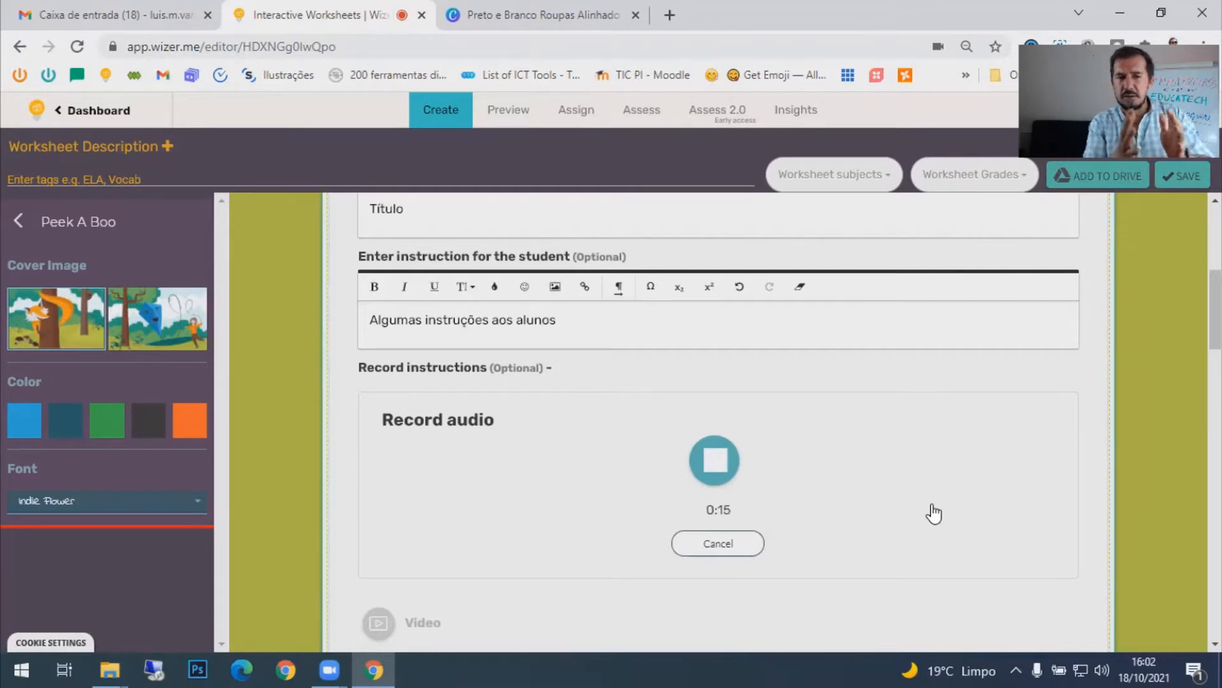
pyautogui.click(719, 474)
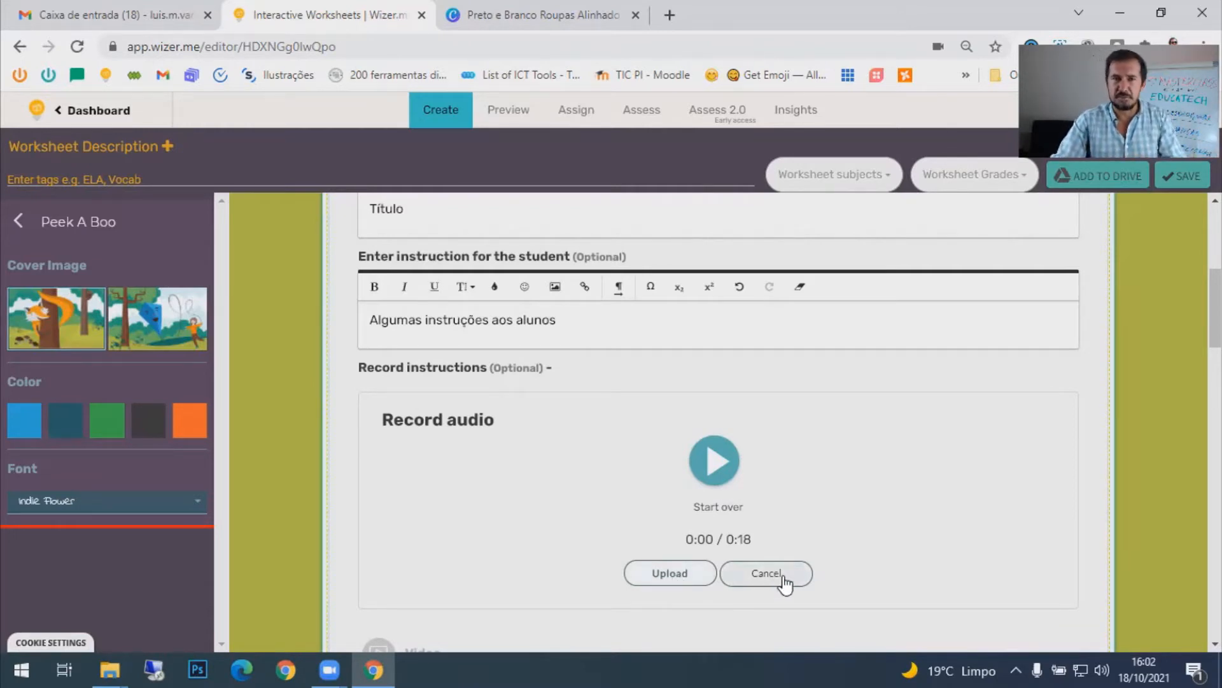
pyautogui.click(687, 577)
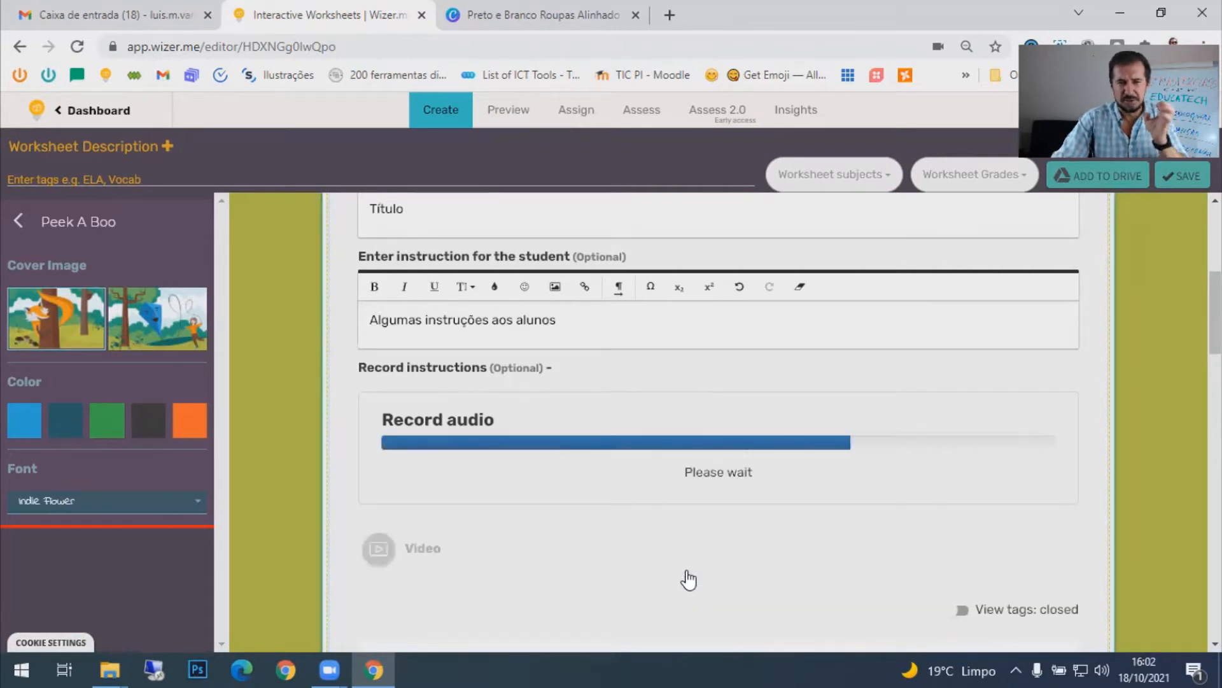
pyautogui.scroll(-1, 436, 437)
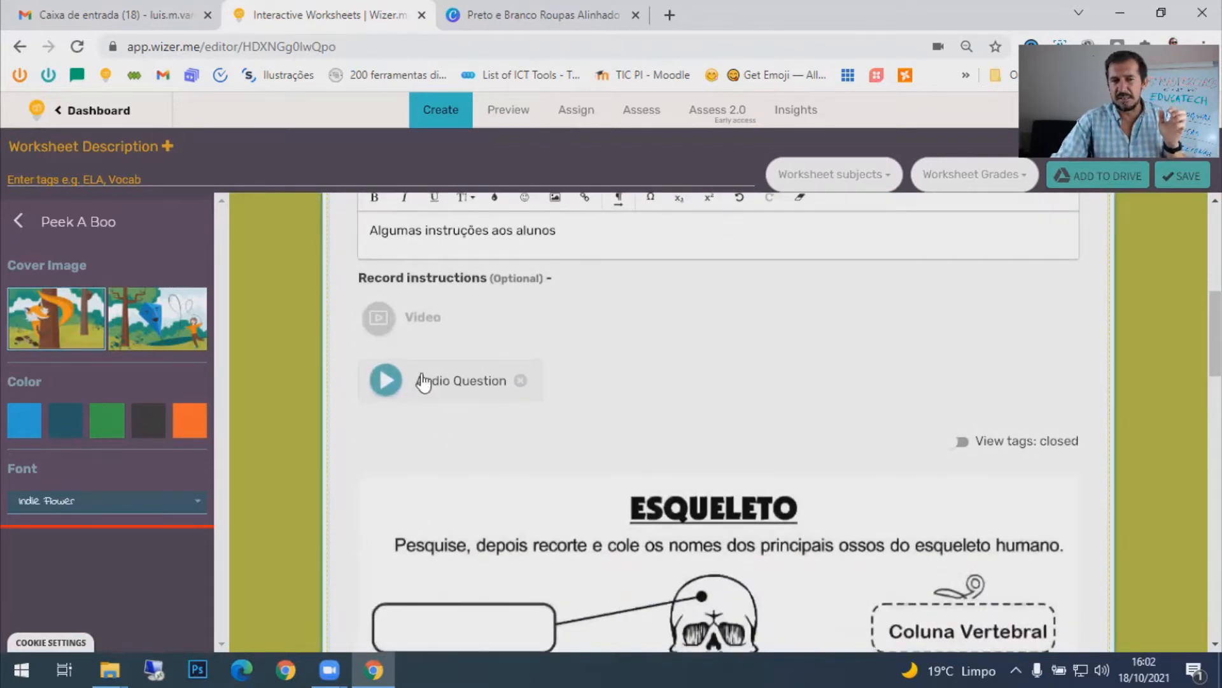
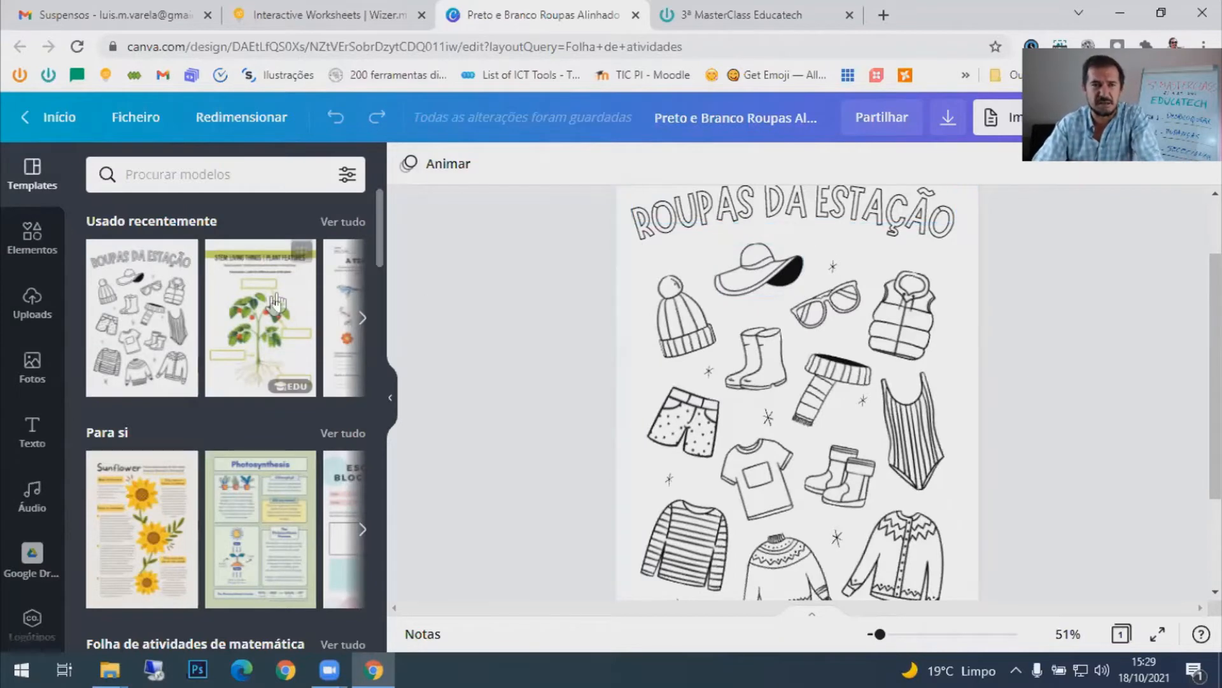
# - In Canva, apply the "STEM: Living Things | Plant Features" template to the page and browse further recently used templates
pyautogui.click(270, 327)
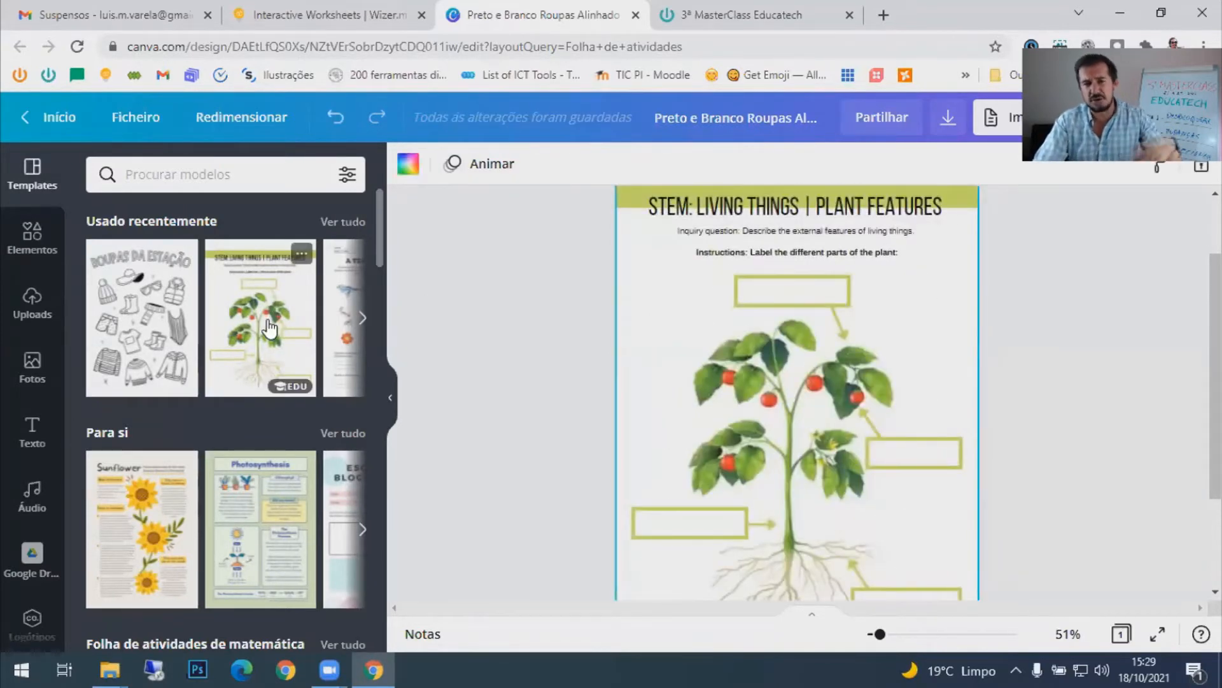
pyautogui.scroll(-2, 284, 347)
pyautogui.scroll(2, 284, 346)
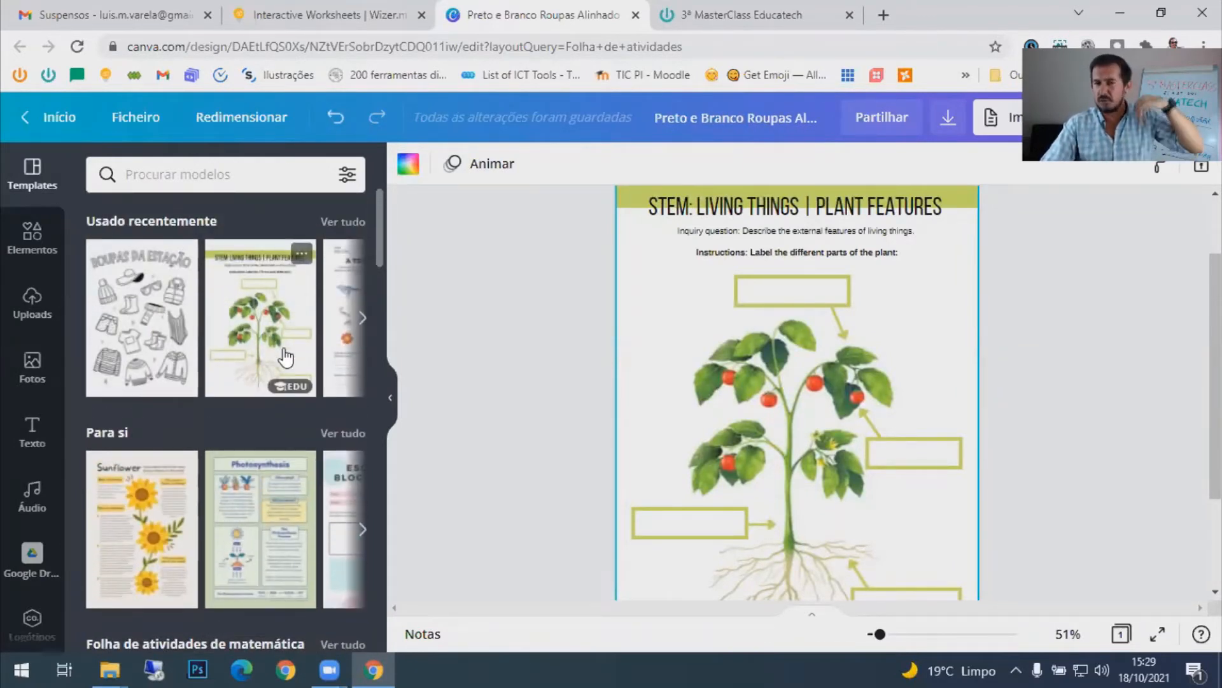
pyautogui.click(361, 319)
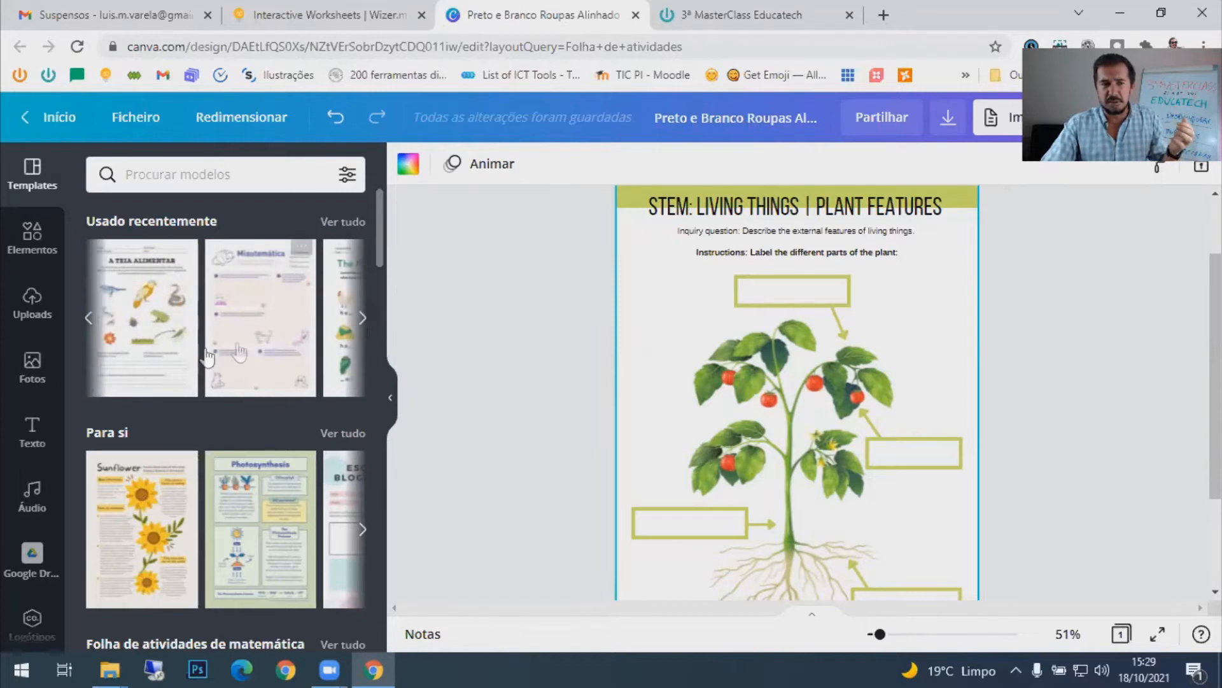
# - Try the "A Teia Alimentar" template on the Canva page and replace it with the "Roupas da Estação" template
pyautogui.click(170, 330)
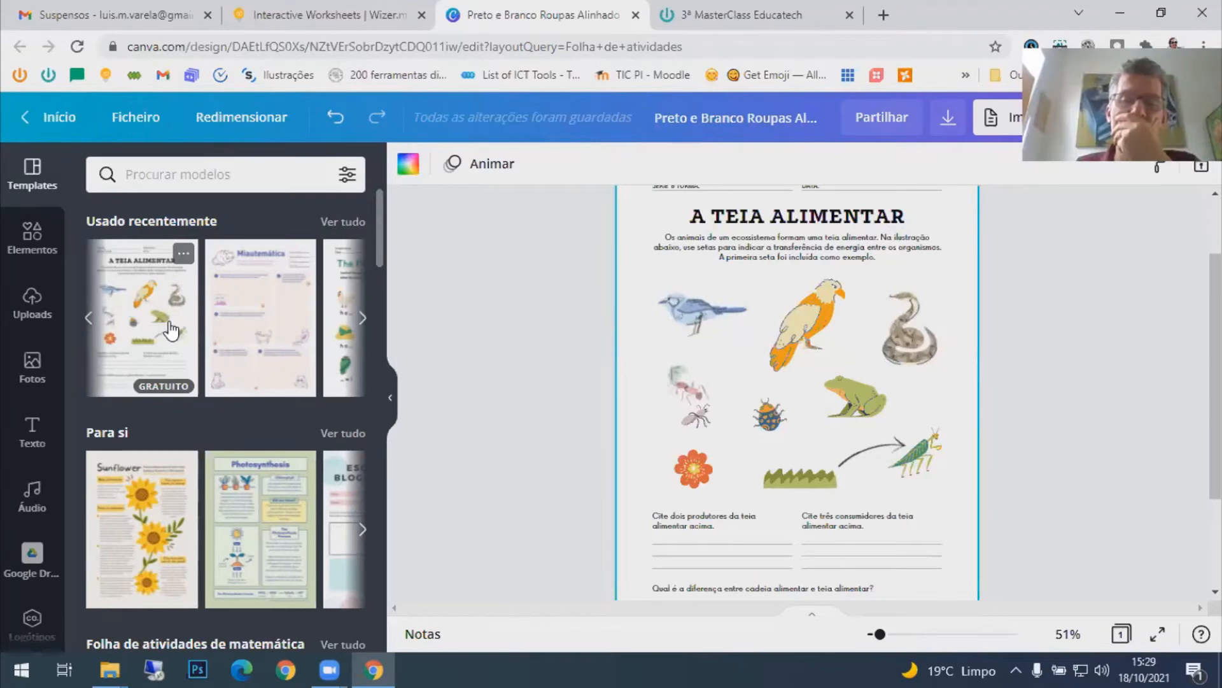
pyautogui.click(93, 326)
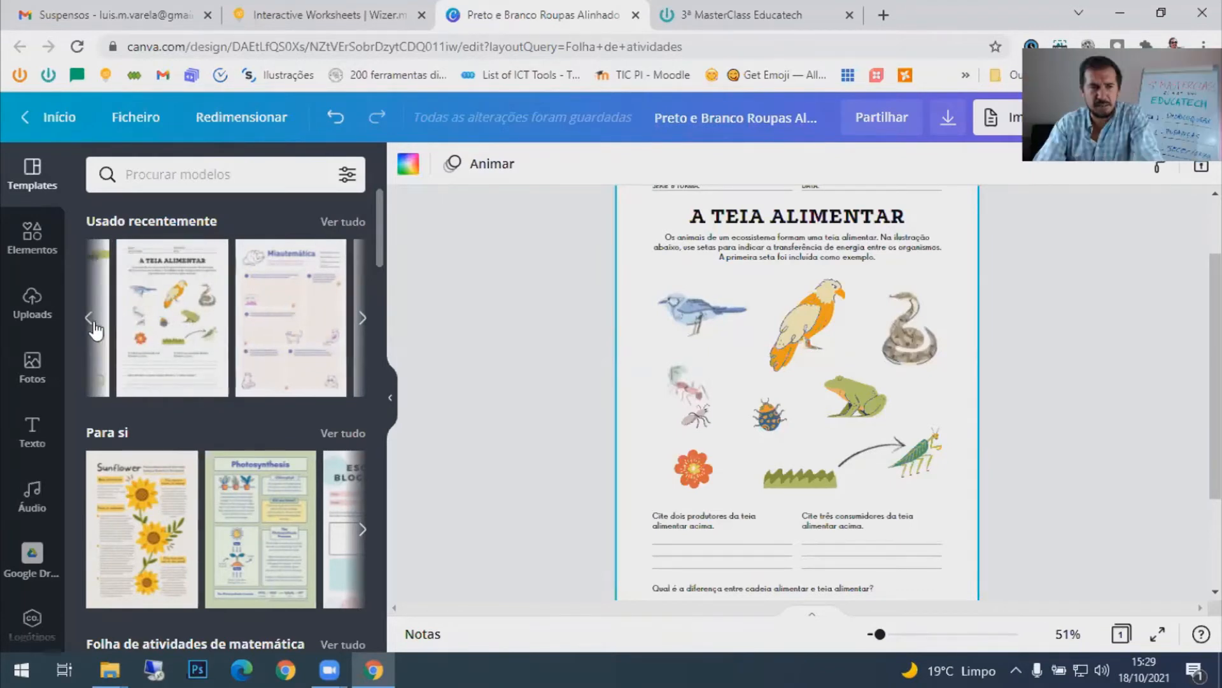
pyautogui.click(99, 321)
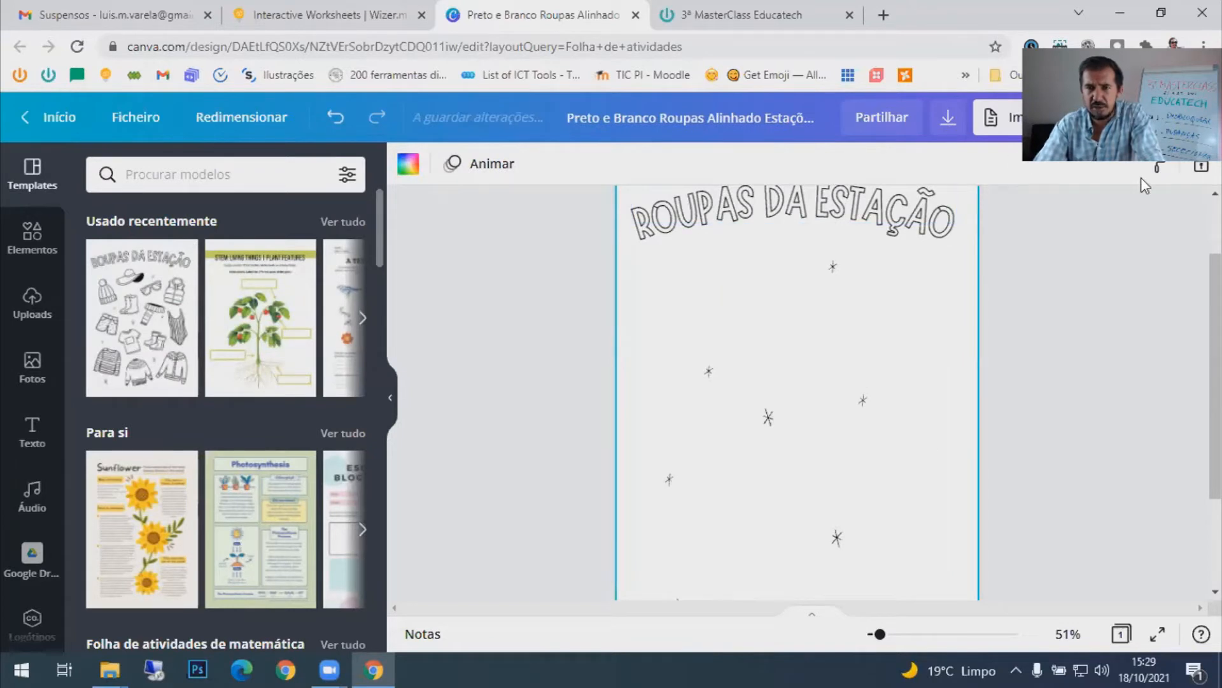
# - Download the "Roupas da Estação" design as a JPG file and dismiss the sharing offer
pyautogui.click(948, 117)
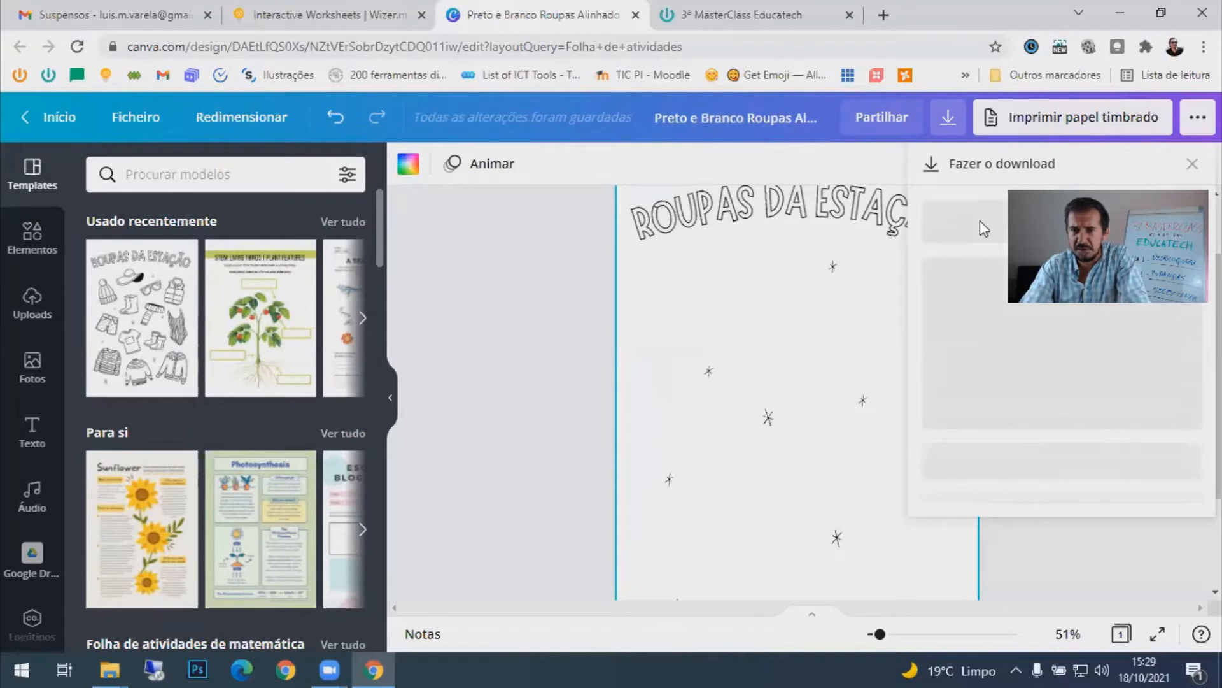
pyautogui.click(1059, 241)
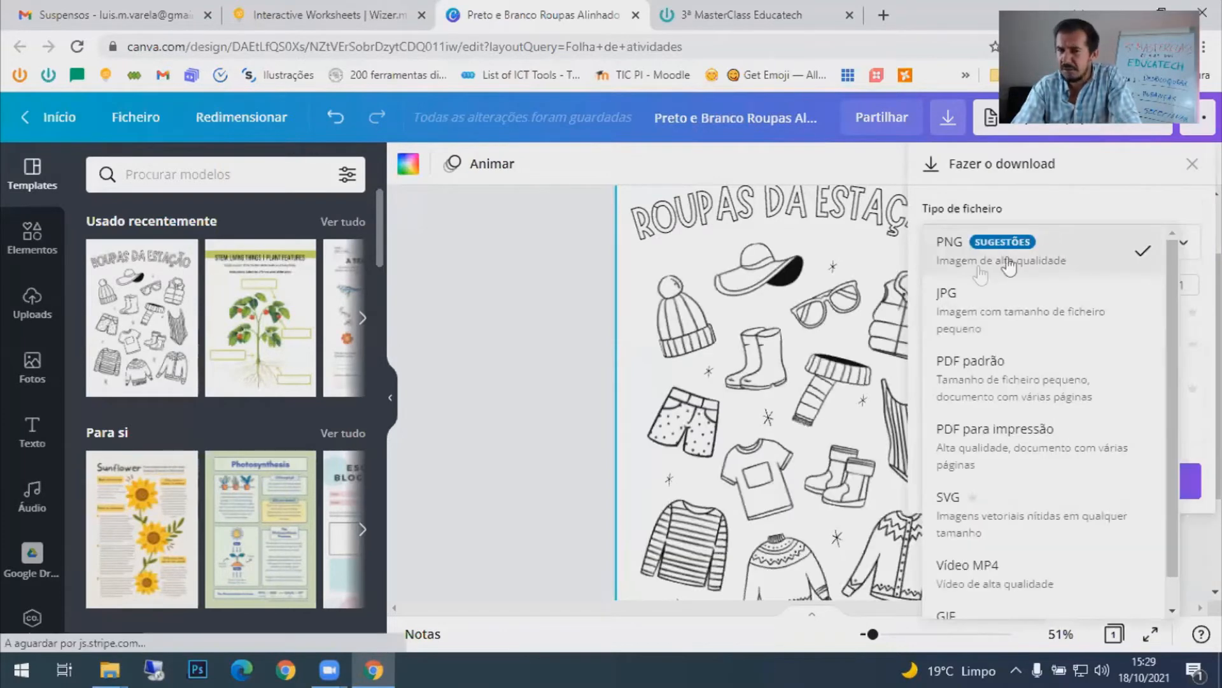
pyautogui.click(1011, 311)
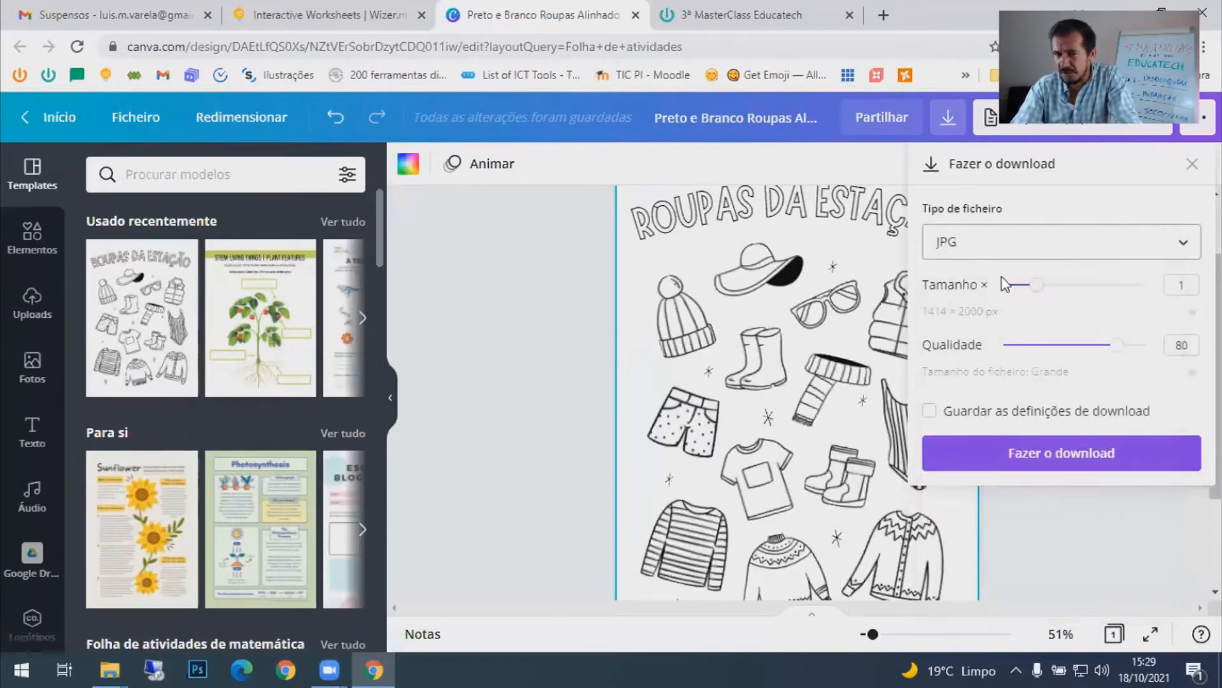
pyautogui.click(1021, 452)
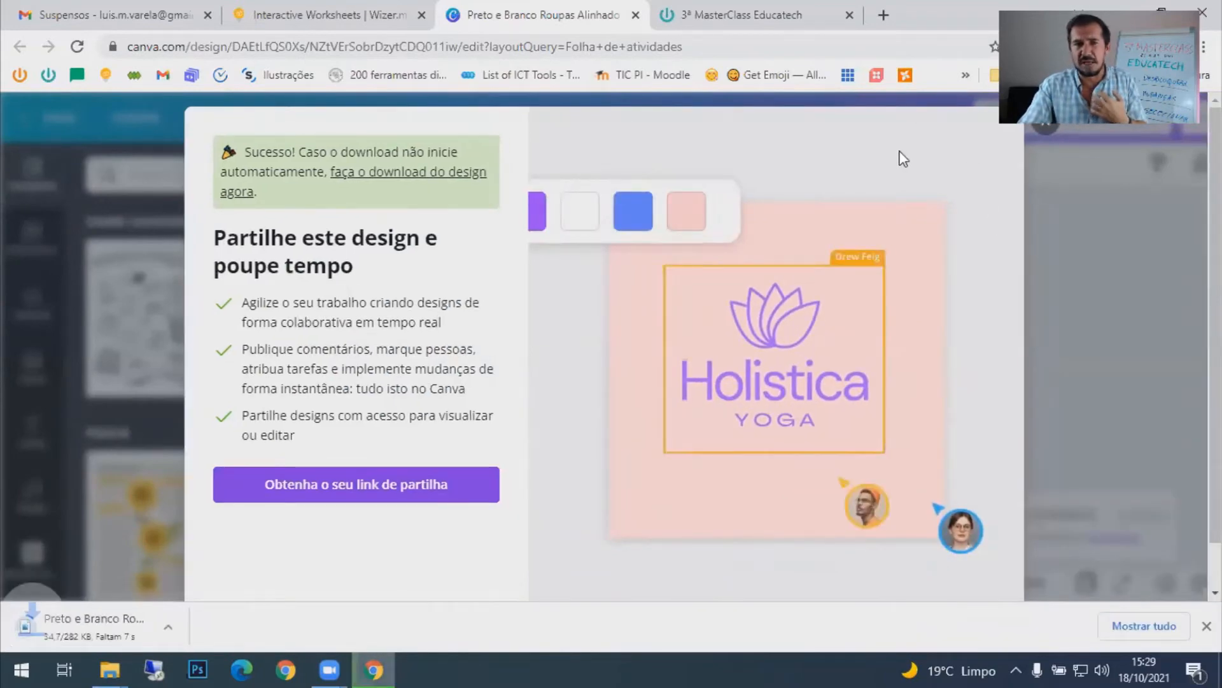
pyautogui.click(1044, 135)
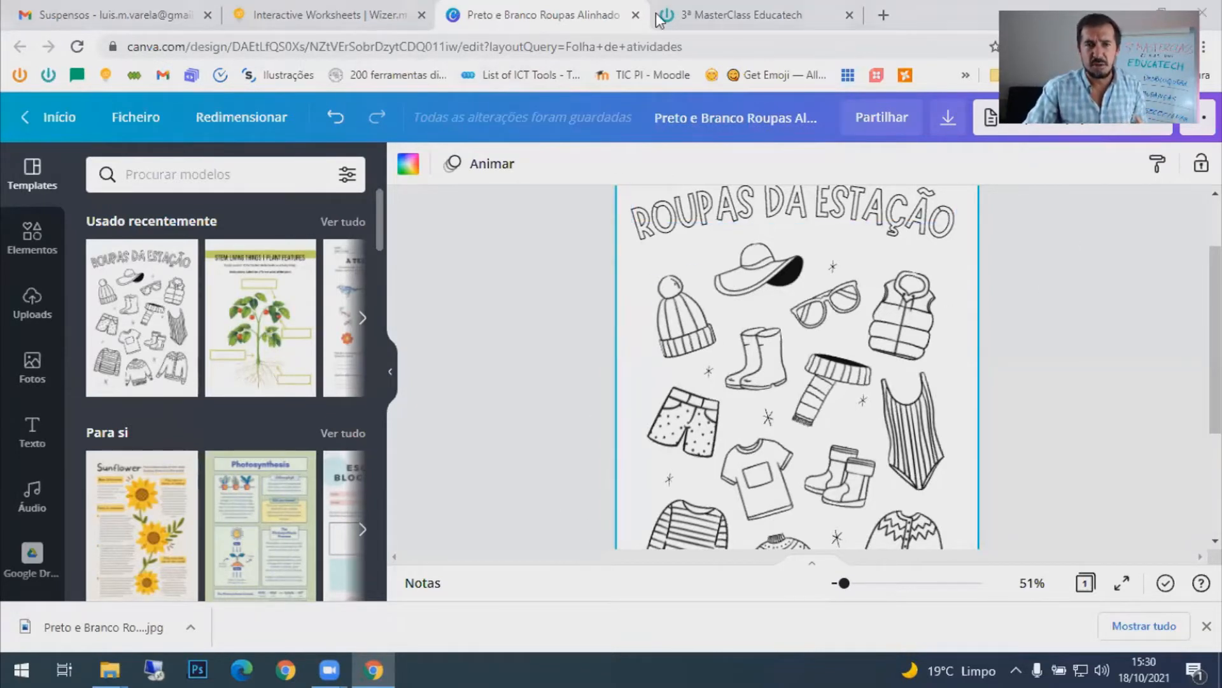
# - Switch to the Wizer.me worksheet and add a new Fill On An Image activity after the skeleton question
pyautogui.click(304, 14)
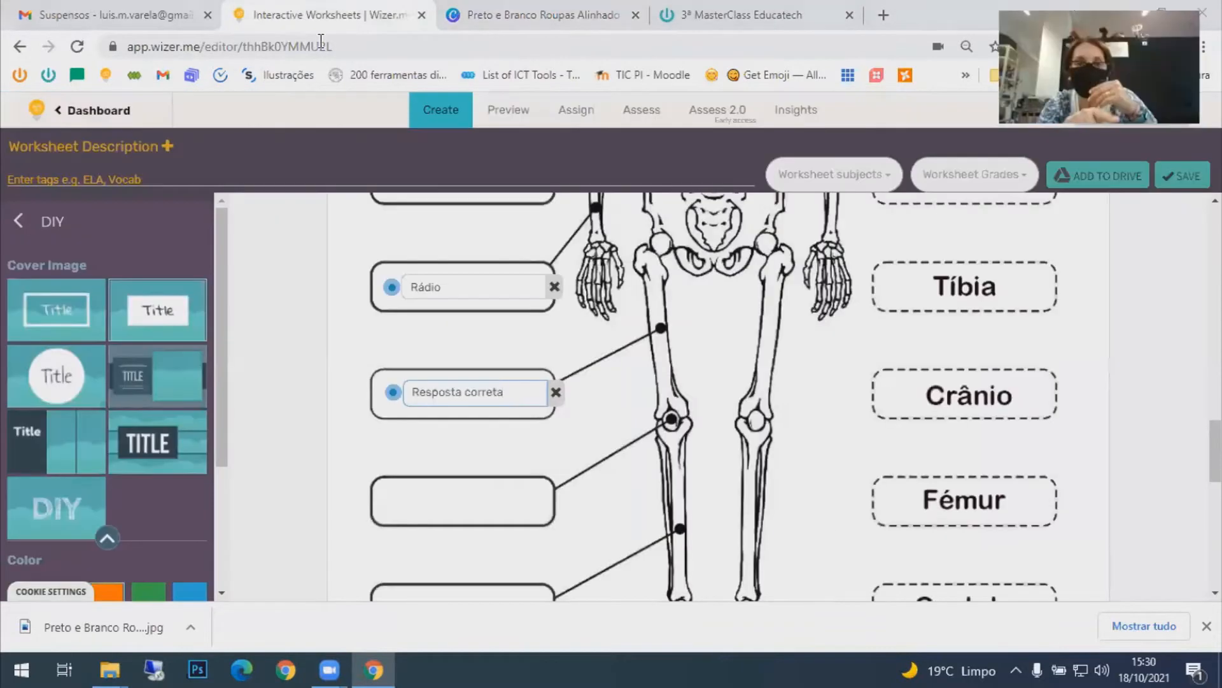
pyautogui.click(467, 130)
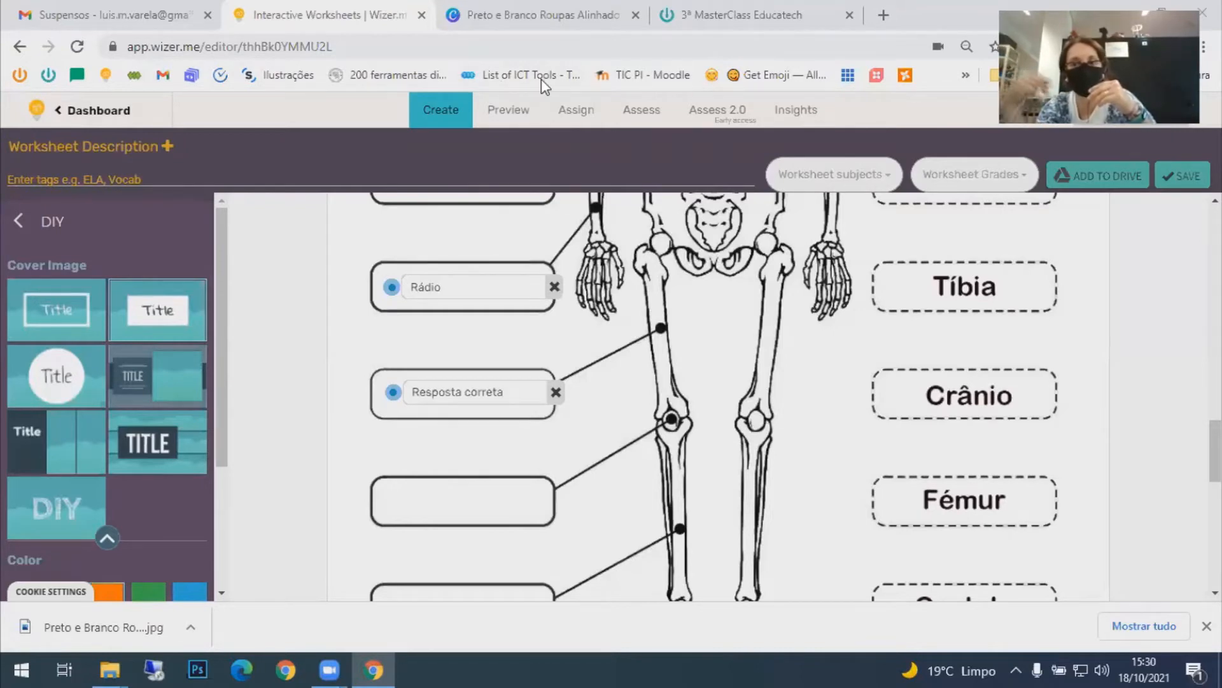
pyautogui.click(560, 19)
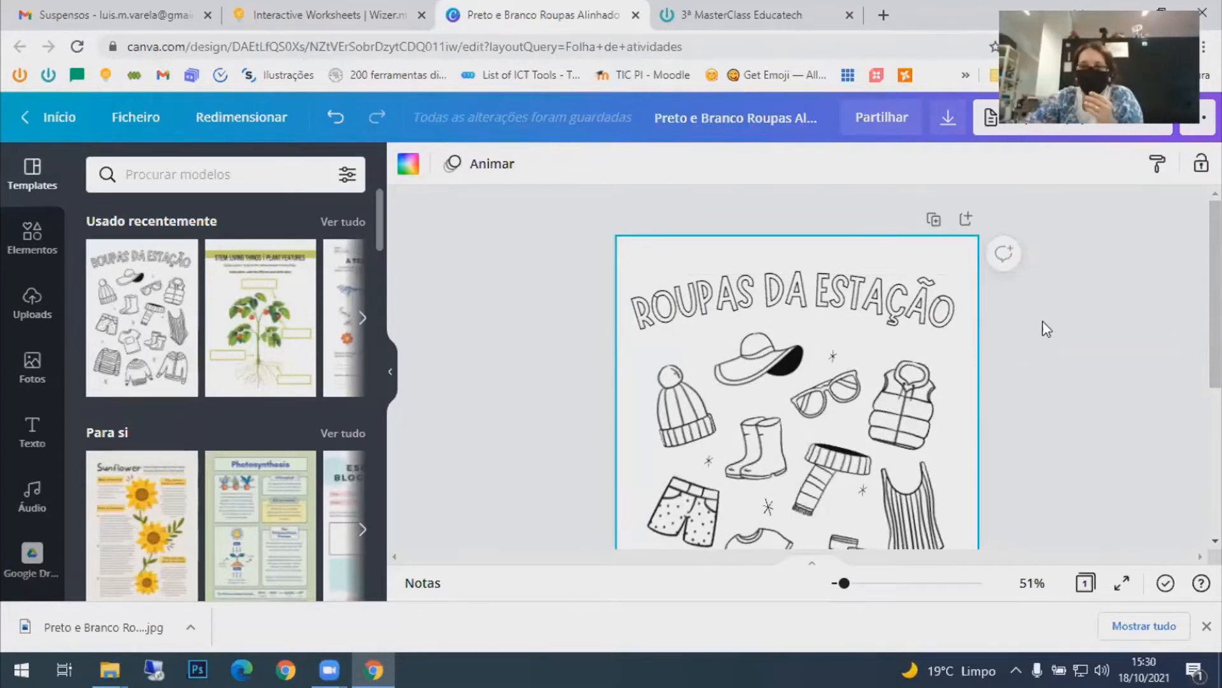
pyautogui.click(335, 14)
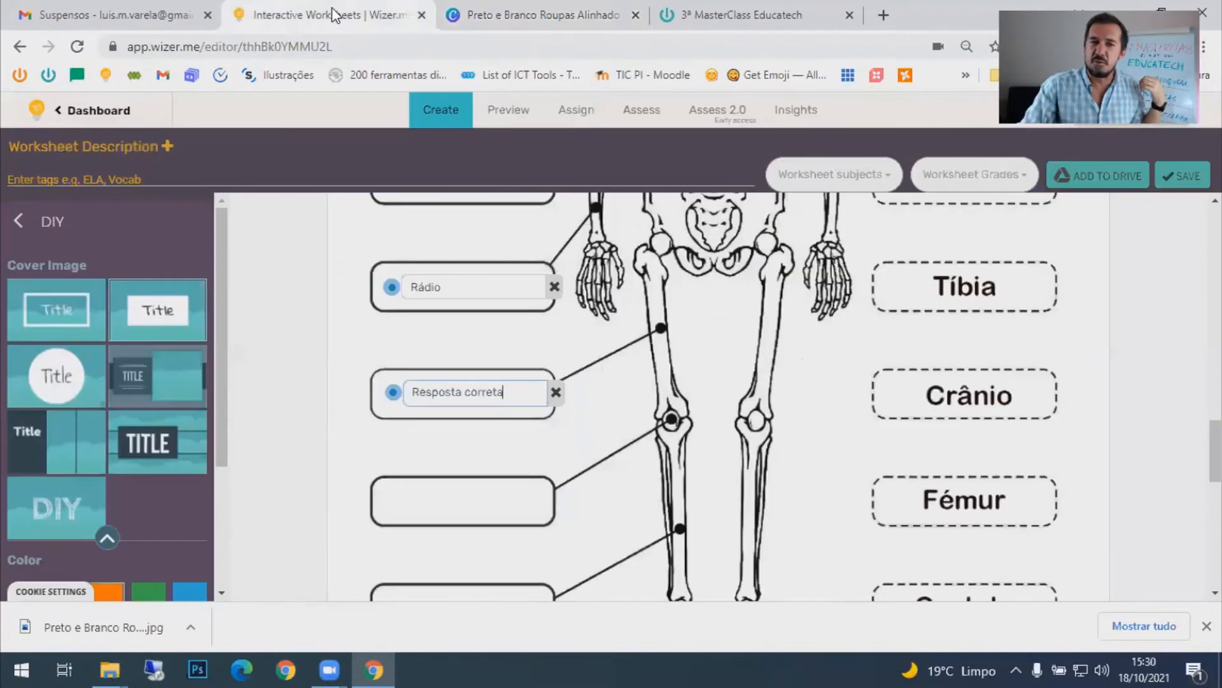
pyautogui.scroll(-10, 826, 376)
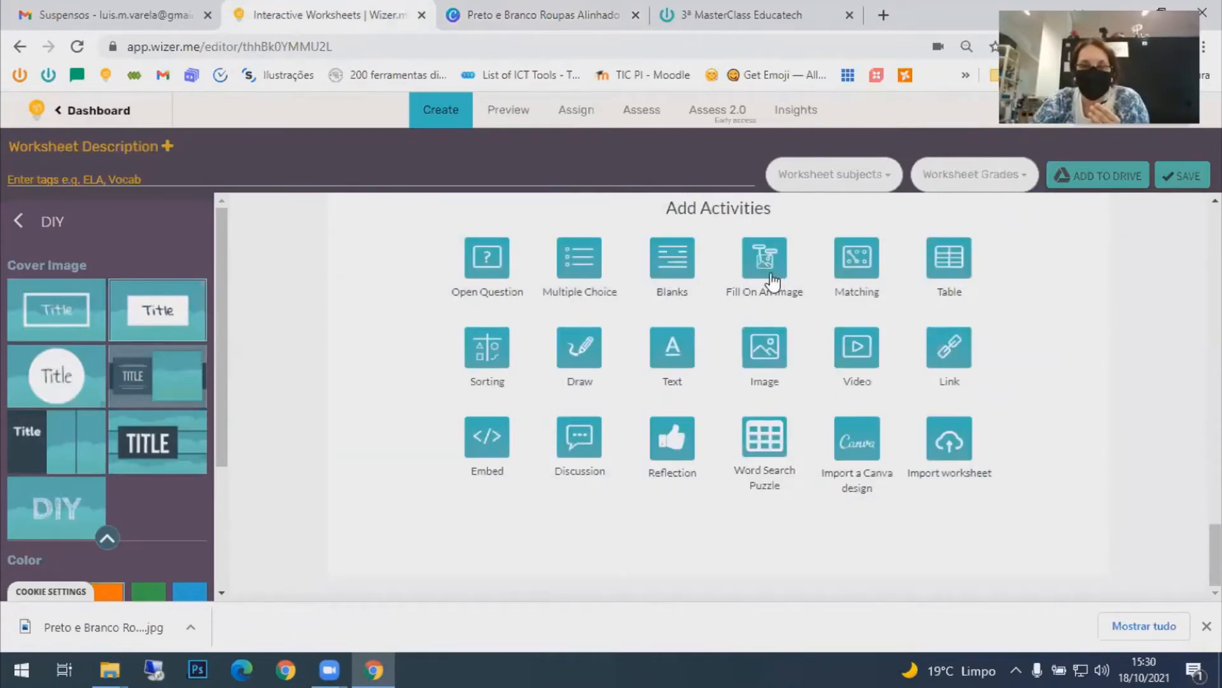
pyautogui.click(769, 274)
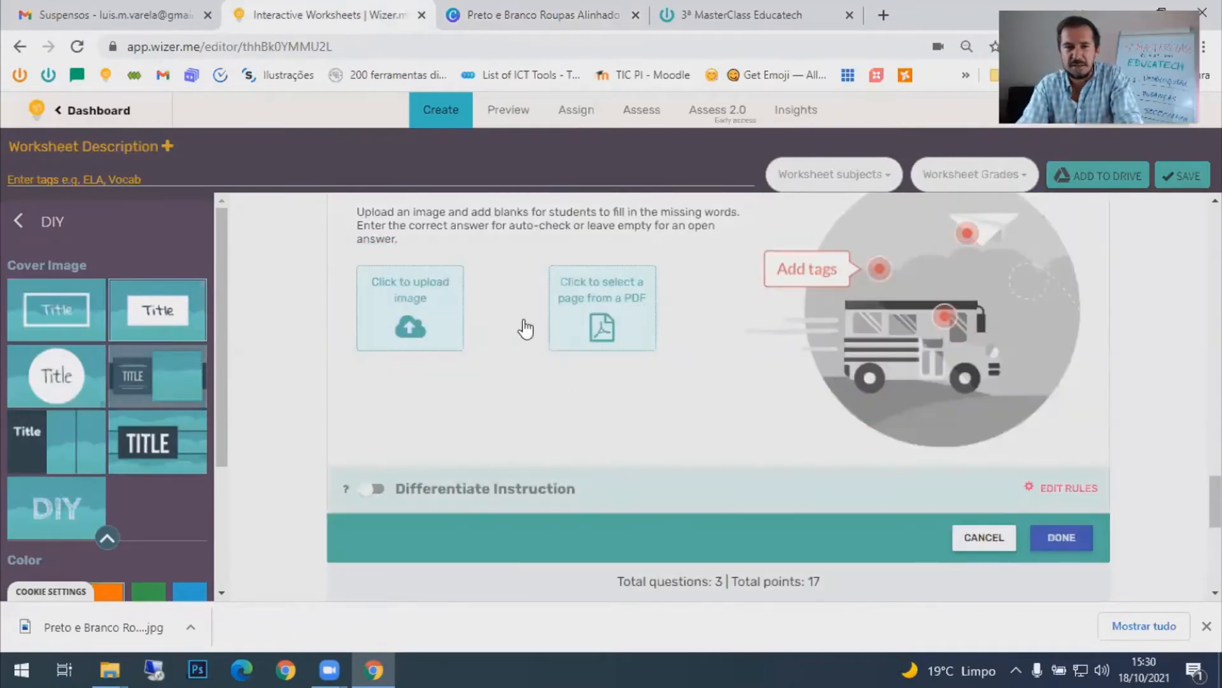
# - Upload the downloaded "Roupas da Estação" JPG from the Transferências folder as the activity's image
pyautogui.click(425, 323)
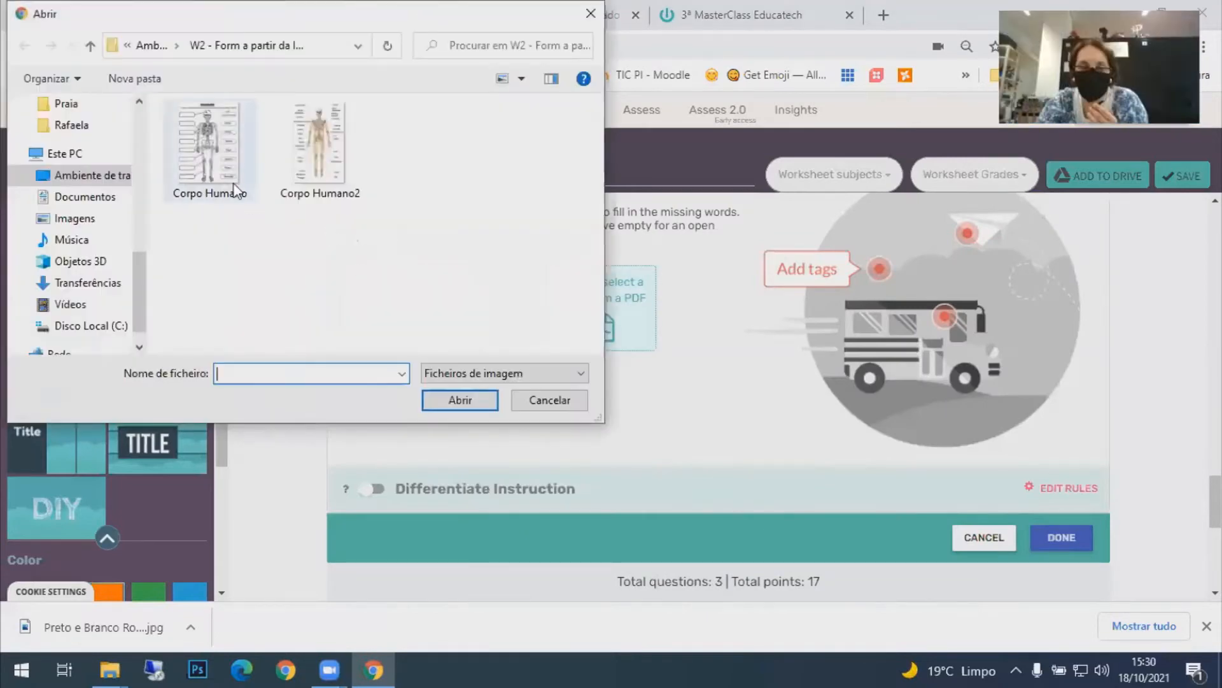
pyautogui.click(96, 282)
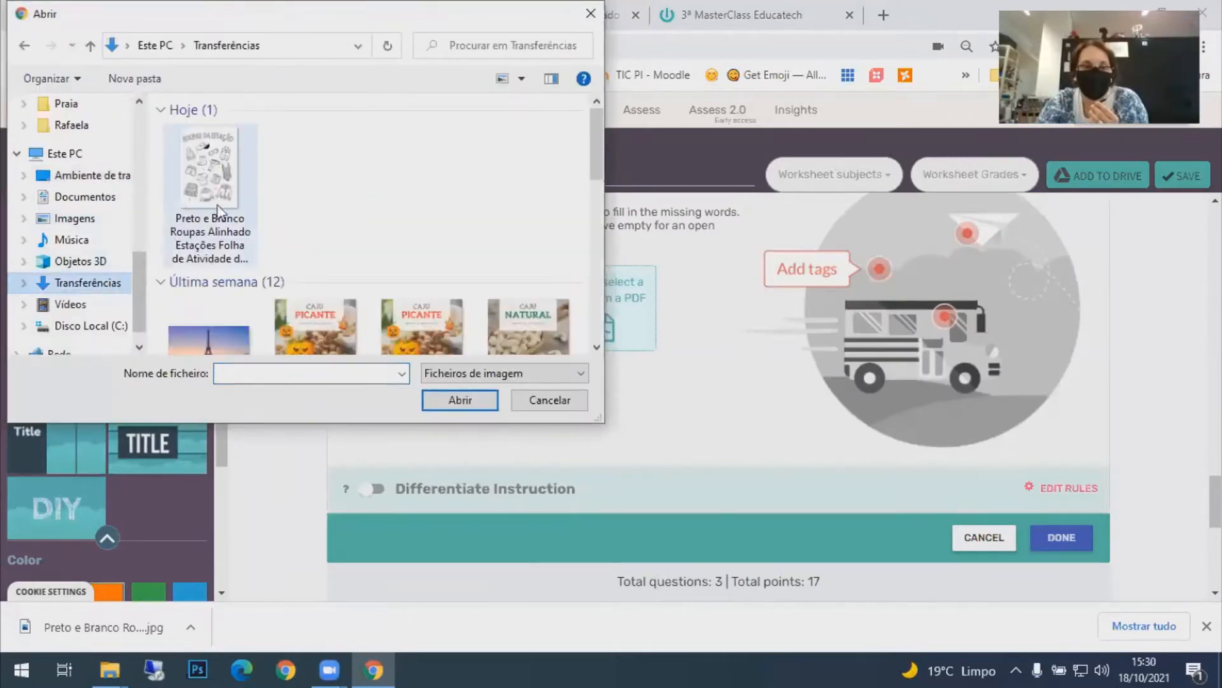
pyautogui.doubleClick(206, 195)
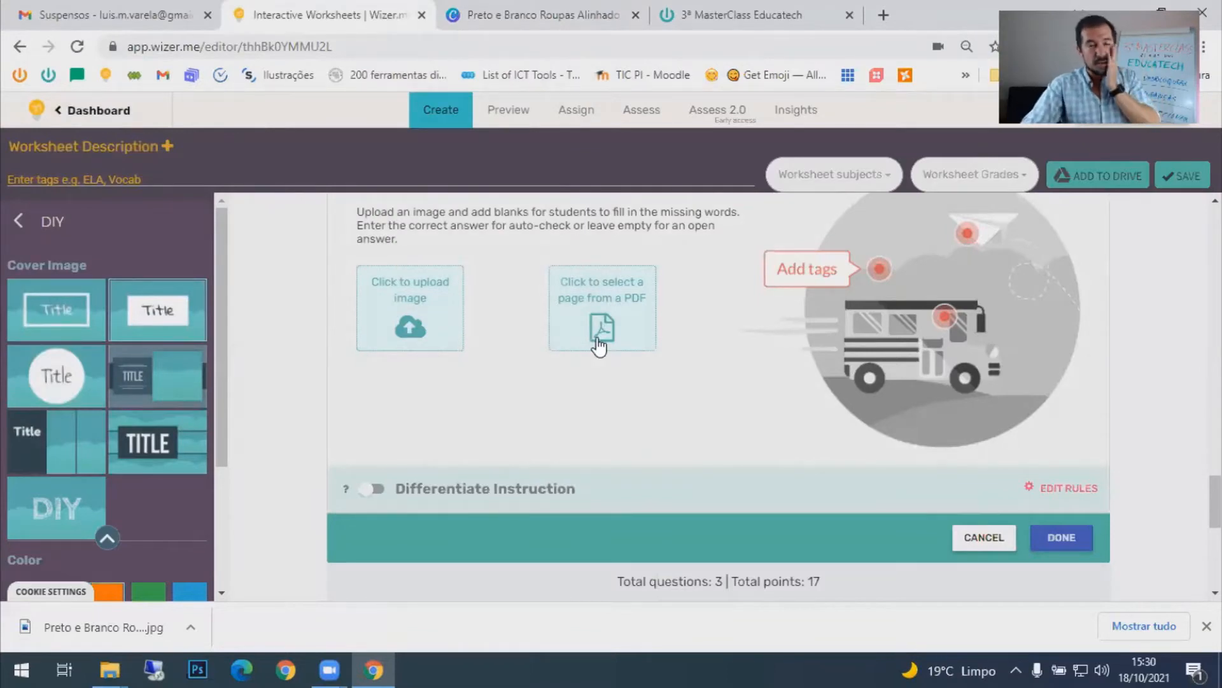
pyautogui.scroll(-4, 662, 469)
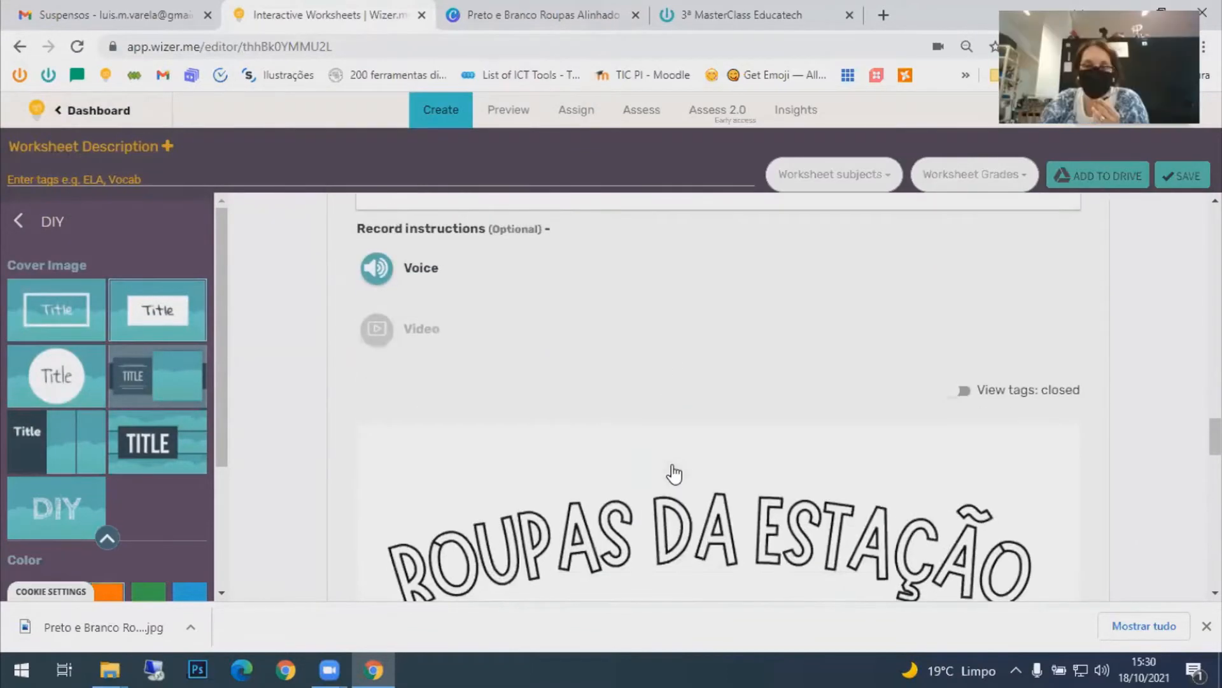
# - Look over the uploaded clothing image and the new question's title, student instruction and voice recording options
pyautogui.scroll(-6, 675, 475)
pyautogui.scroll(4, 662, 484)
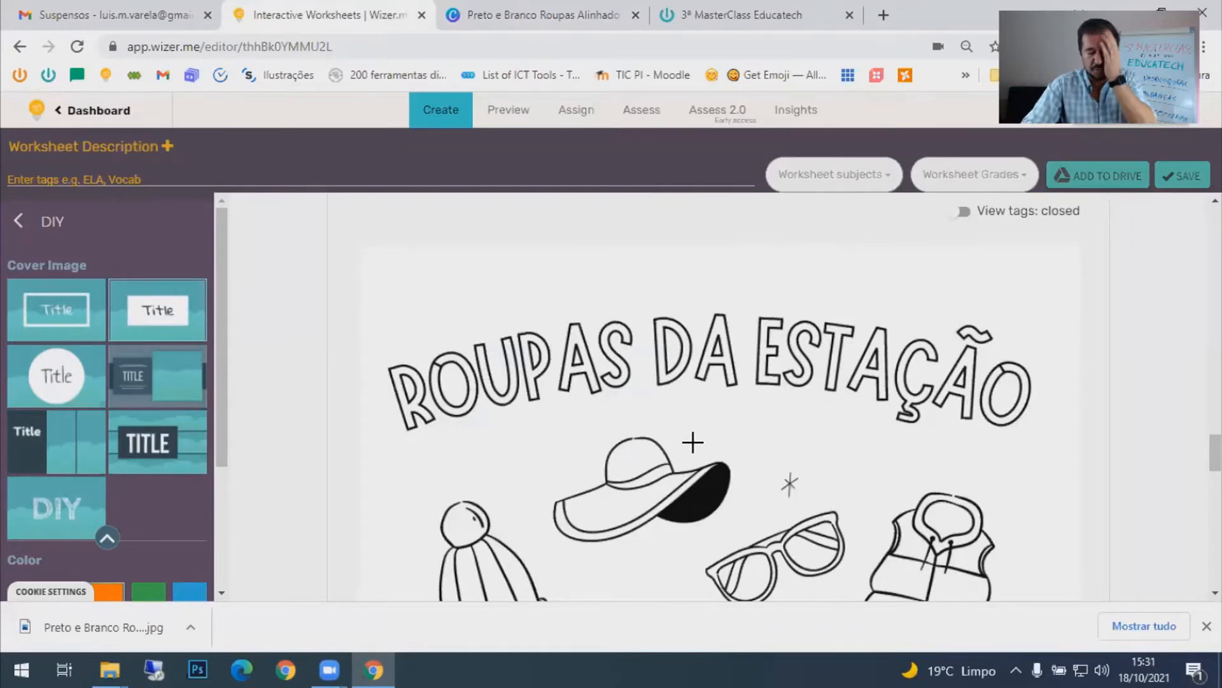
pyautogui.scroll(5, 729, 454)
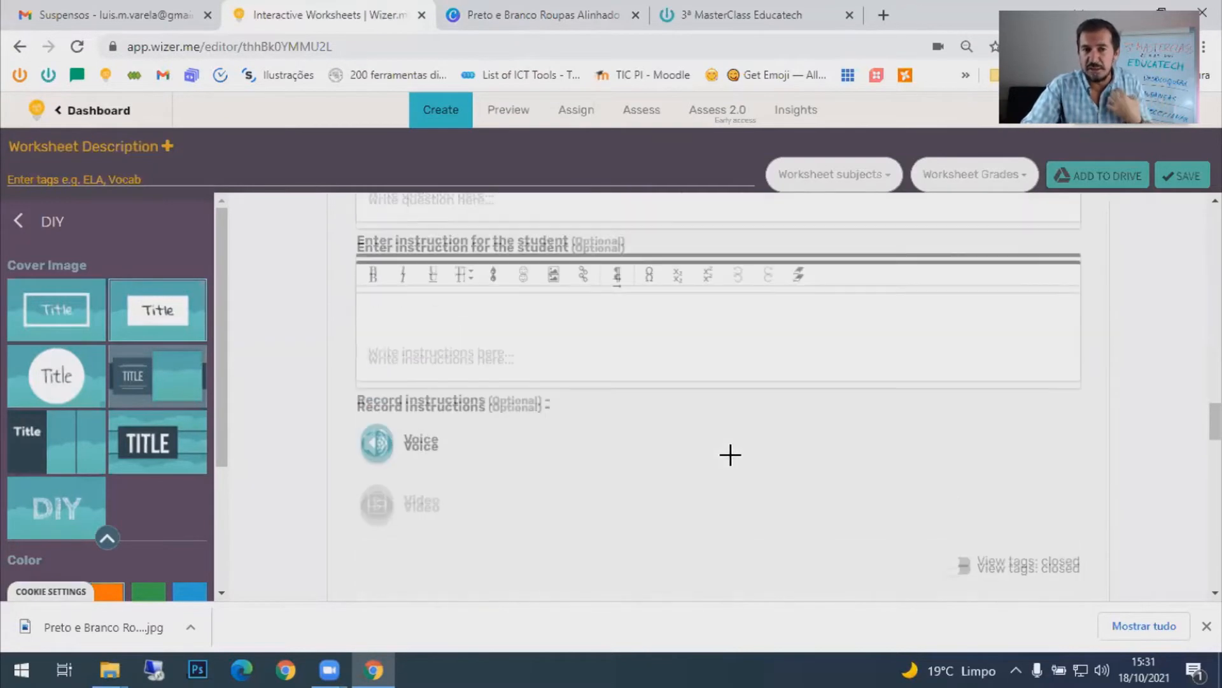
pyautogui.scroll(5, 731, 464)
pyautogui.scroll(-1, 637, 445)
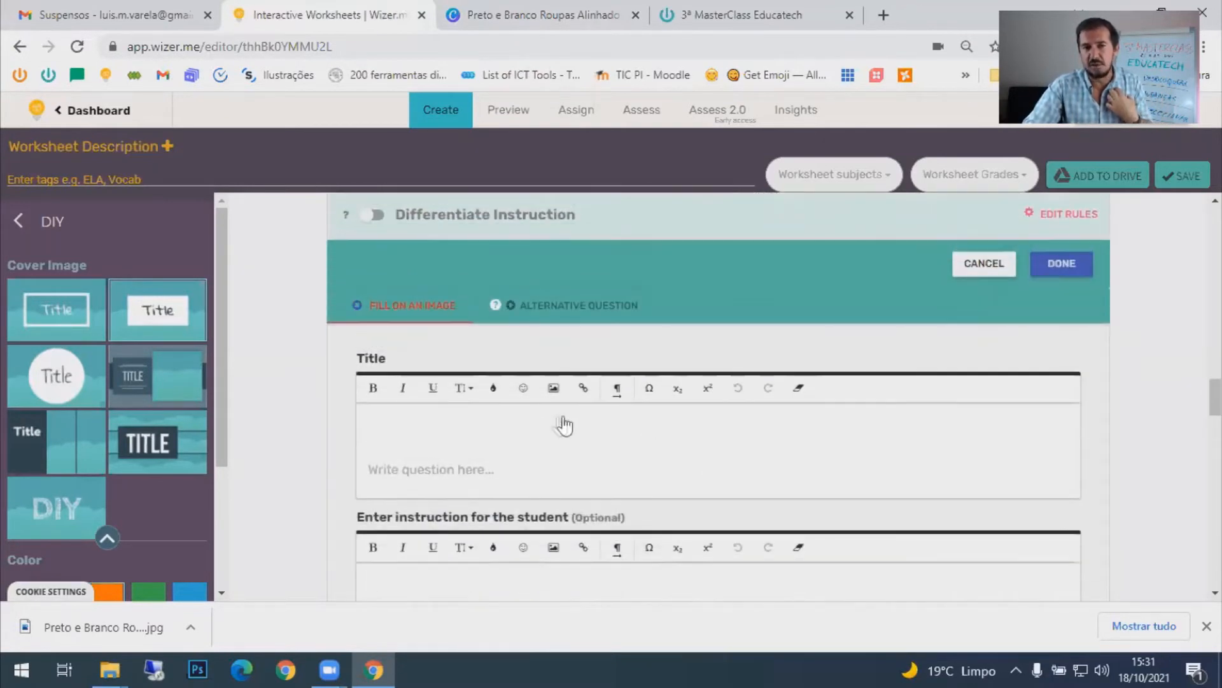
pyautogui.click(468, 434)
pyautogui.scroll(-3, 468, 430)
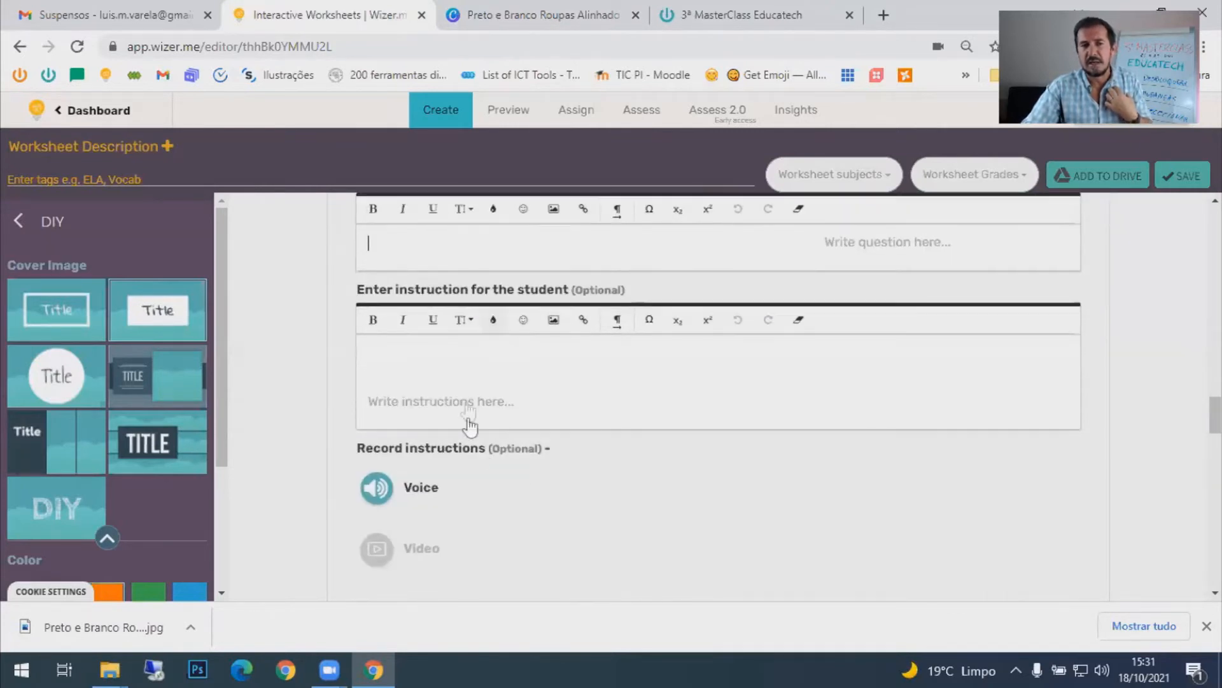
pyautogui.click(459, 357)
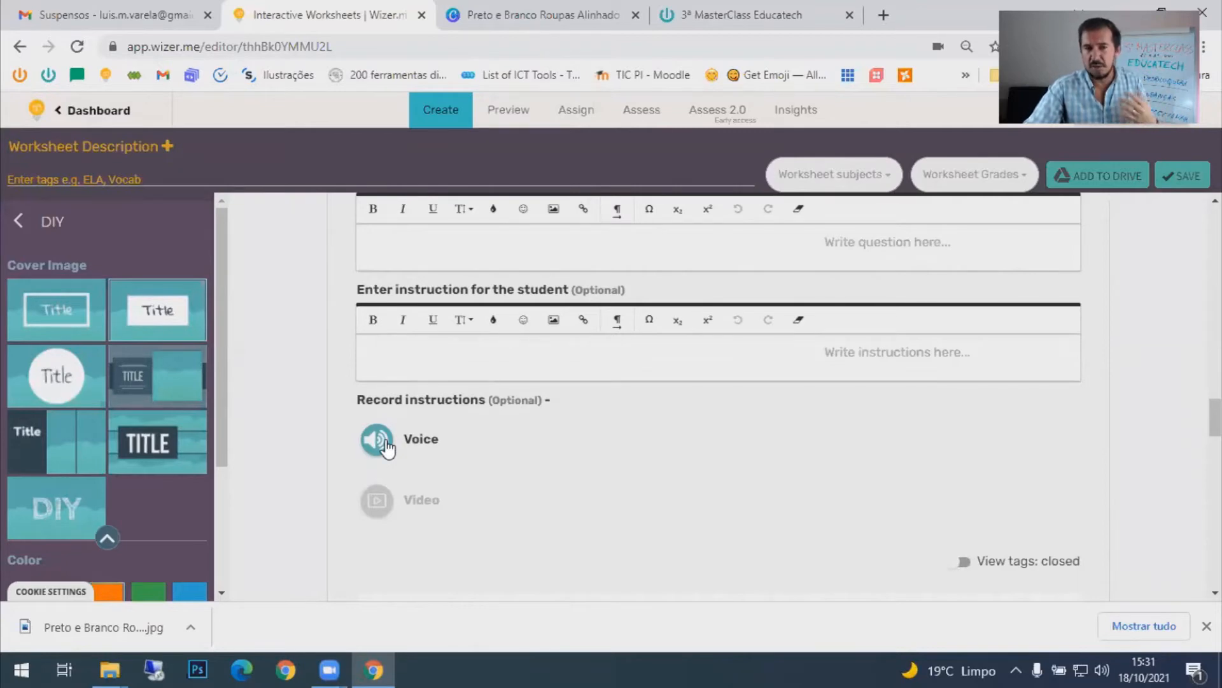
# - Place answer tags on the clothing image: "Chapéu" beside the wide-brimmed hat and "Gorro" above the knitted cap
pyautogui.scroll(-6, 387, 448)
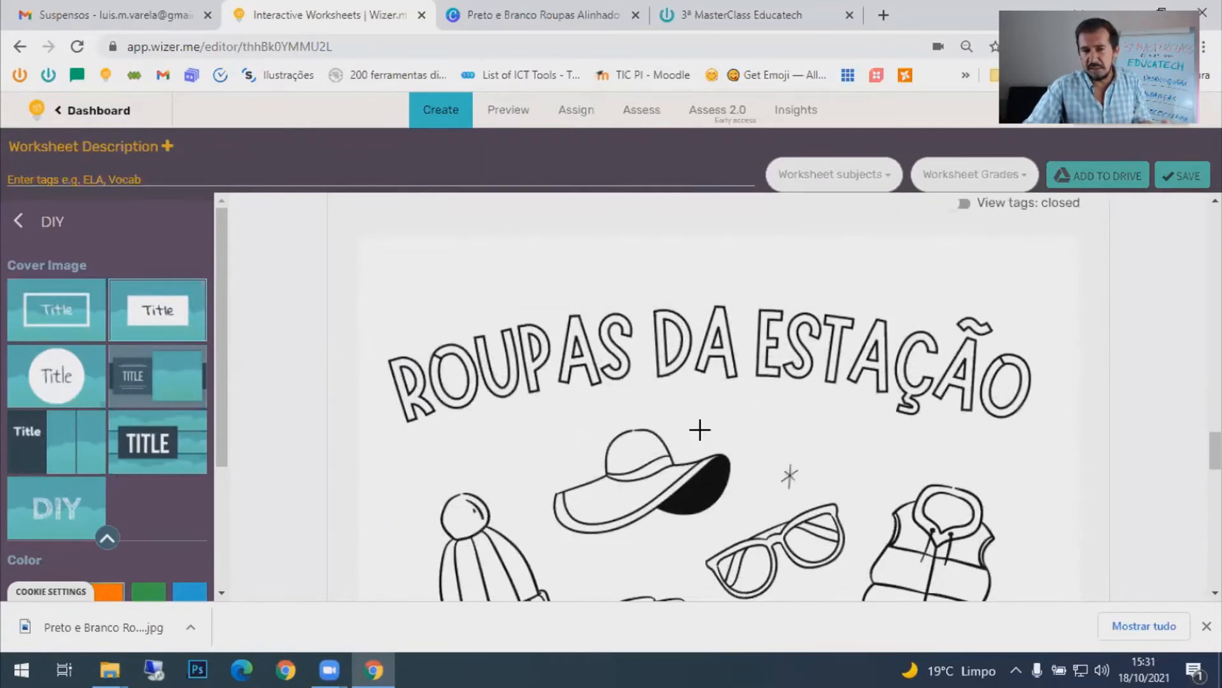
pyautogui.click(700, 427)
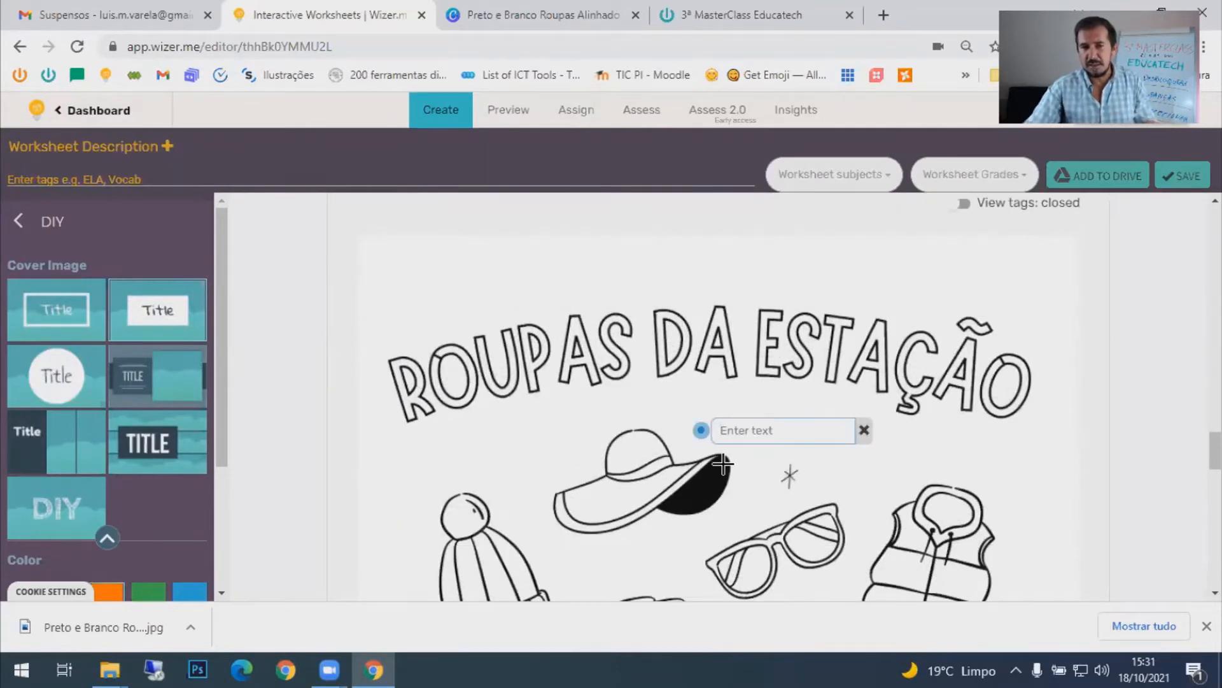
pyautogui.write('c')
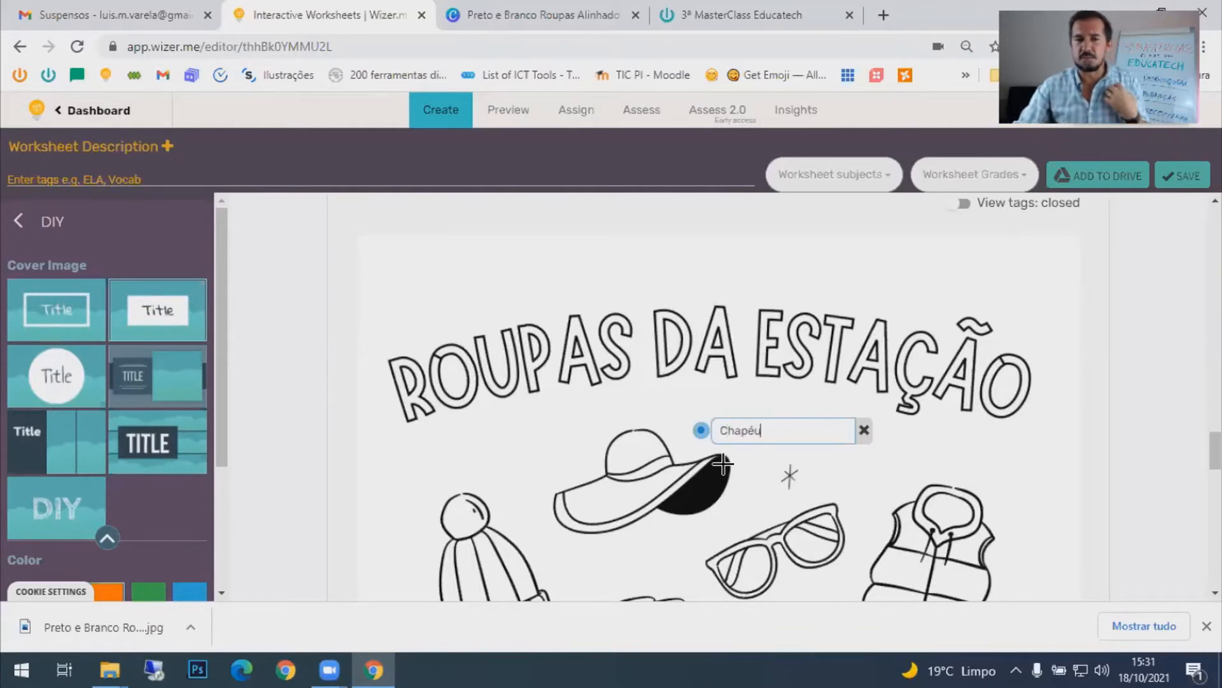
pyautogui.scroll(-3, 637, 446)
pyautogui.click(381, 299)
pyautogui.write('Gorro')
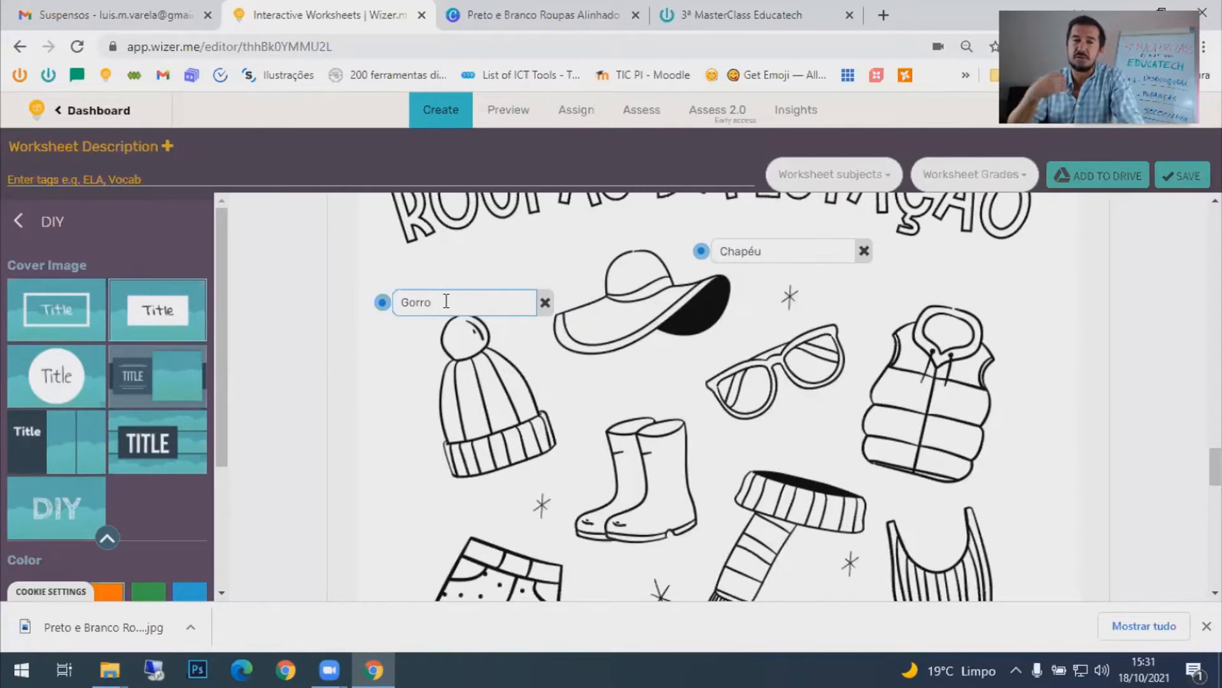
# - Enter "Pergunta" as the clothing question's title and "Instruções" as its student instruction
pyautogui.scroll(-10, 452, 338)
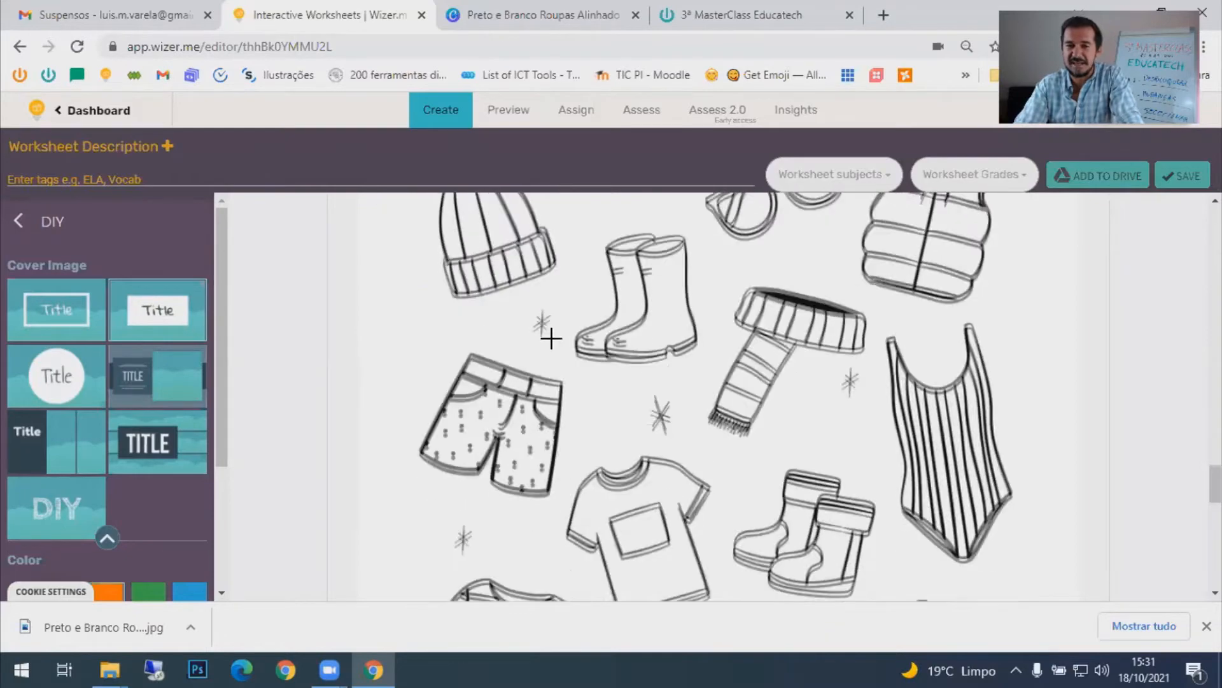
pyautogui.scroll(10, 519, 319)
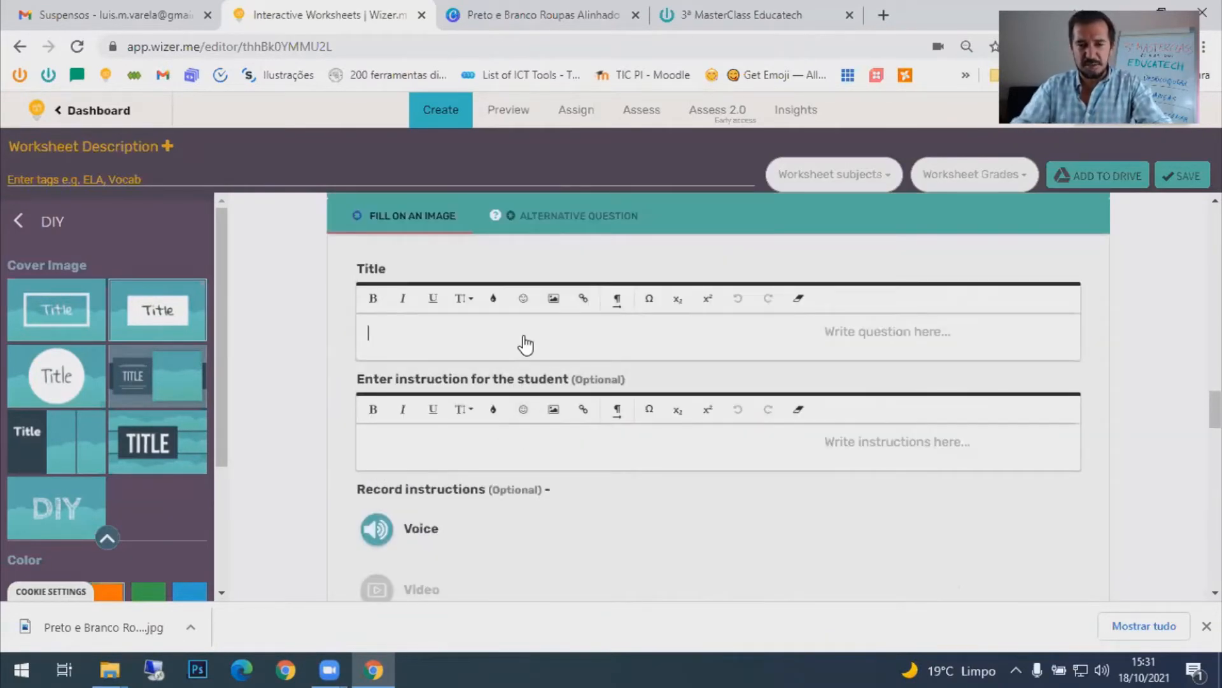
pyautogui.write('Pergunta')
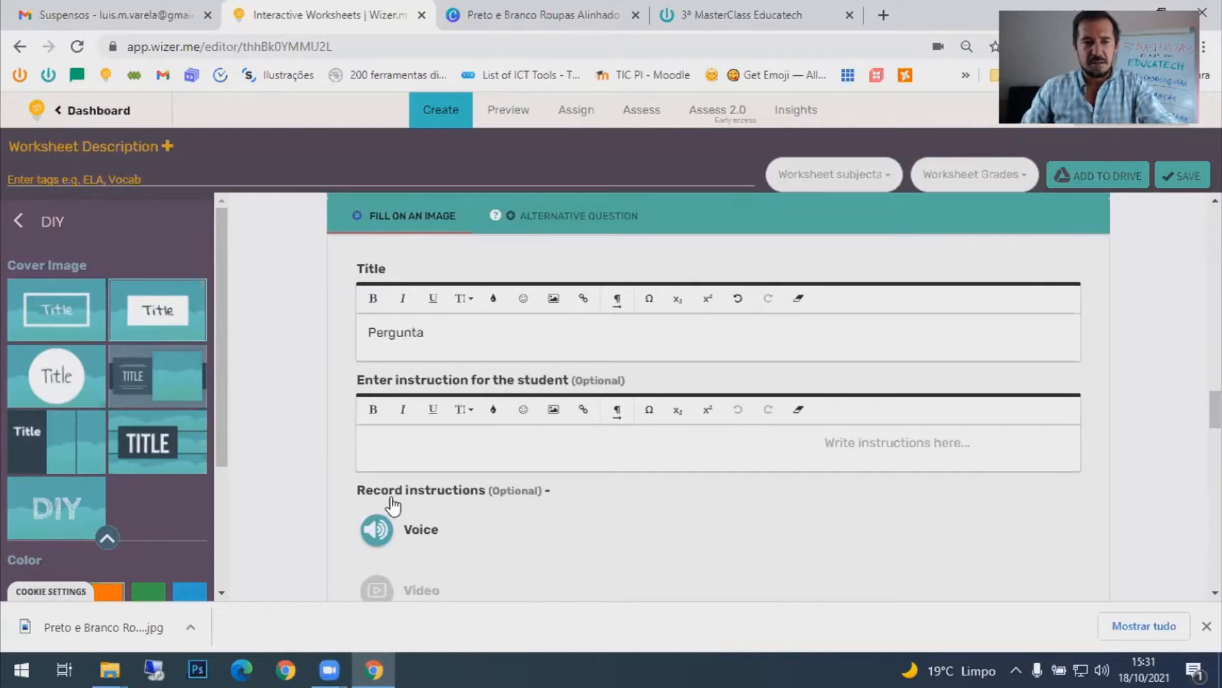
pyautogui.click(453, 443)
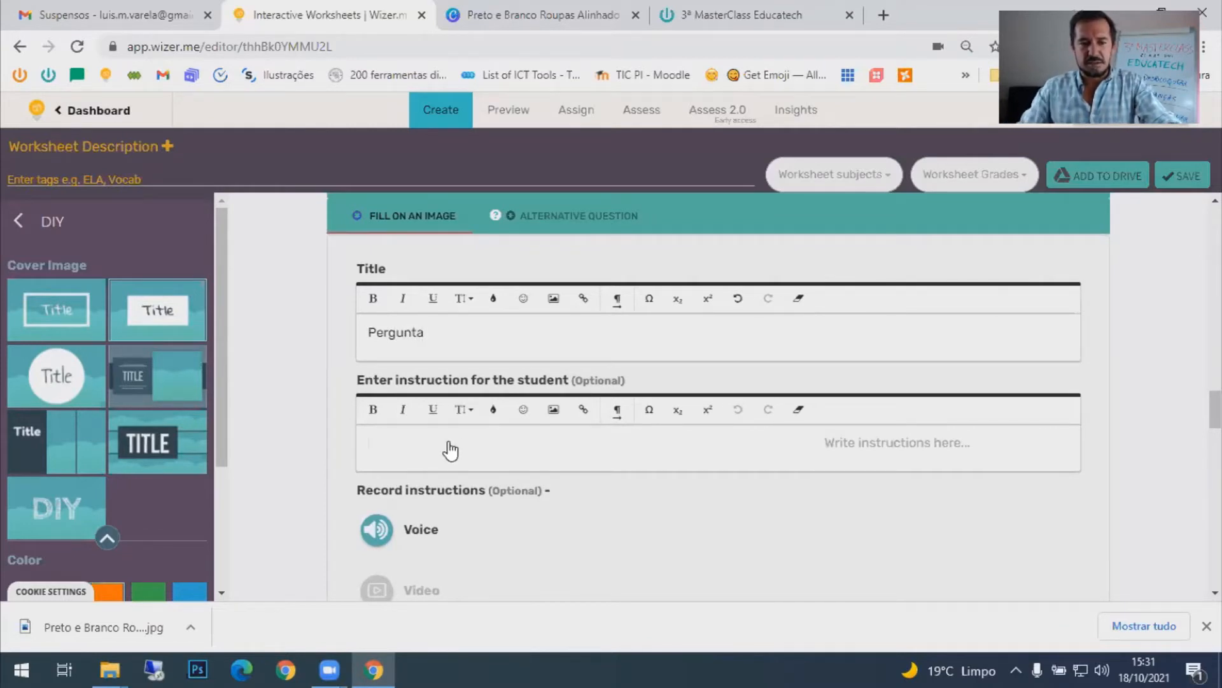
pyautogui.write('Instruções')
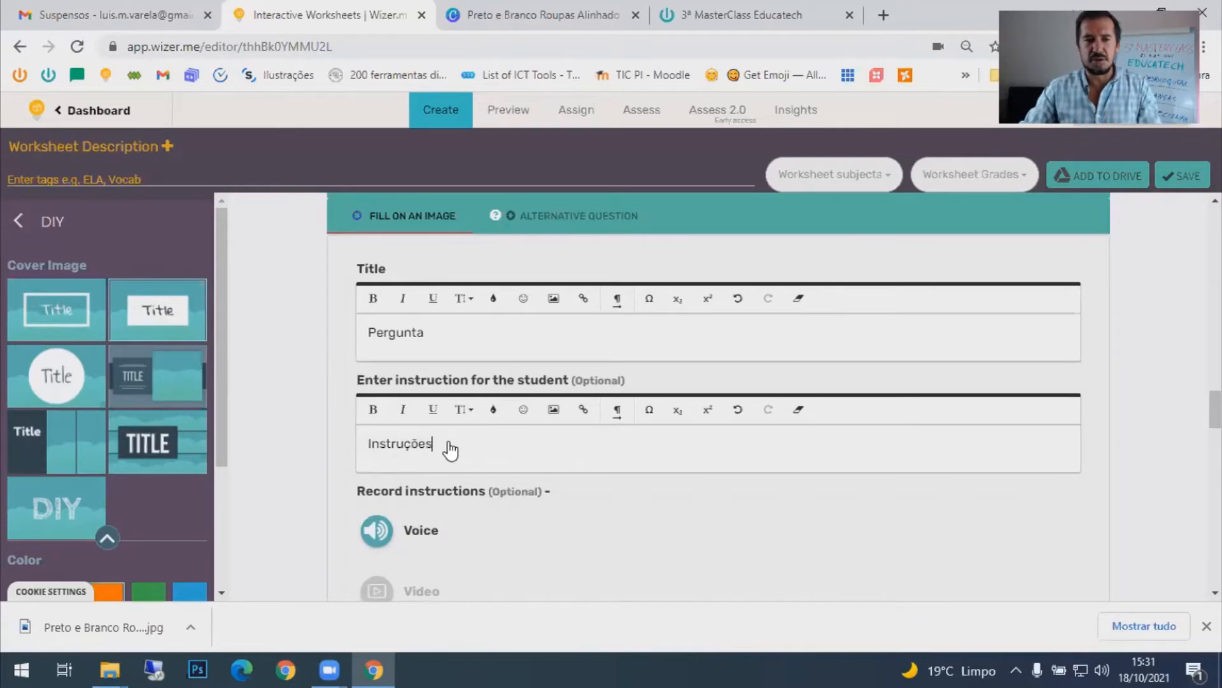
# - Finish editing the clothing fill-on-image question and return to the earlier skeleton question in the worksheet
pyautogui.scroll(-10, 450, 451)
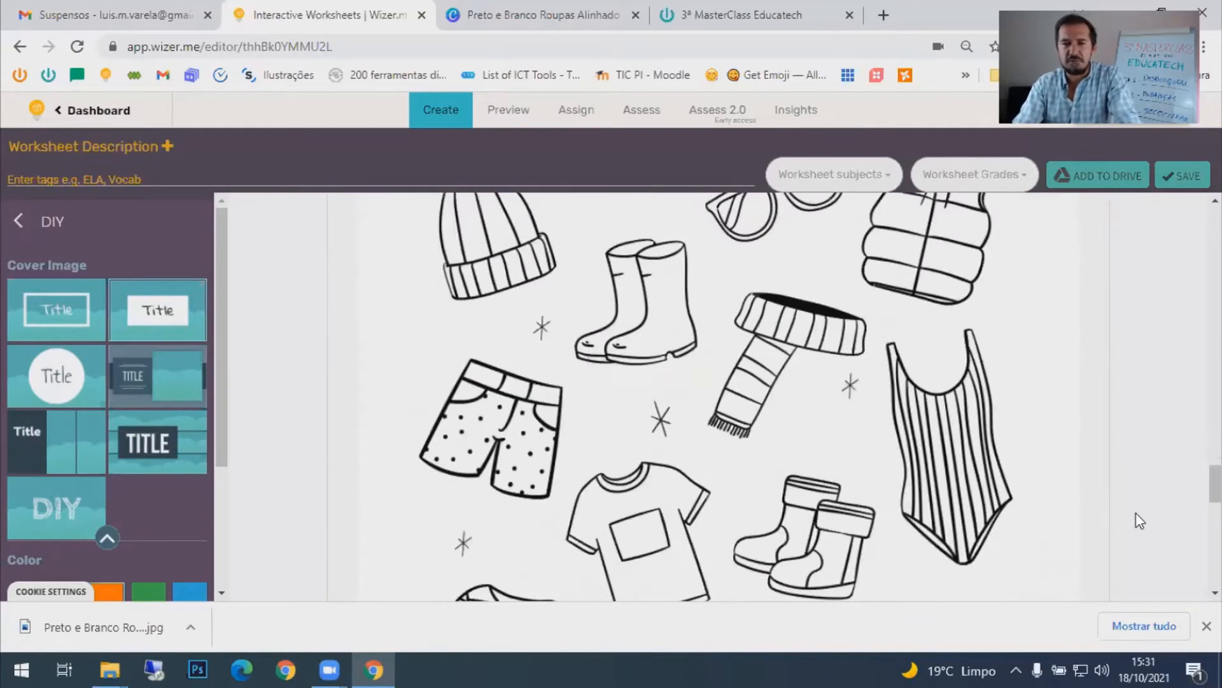
pyautogui.scroll(-3, 1074, 571)
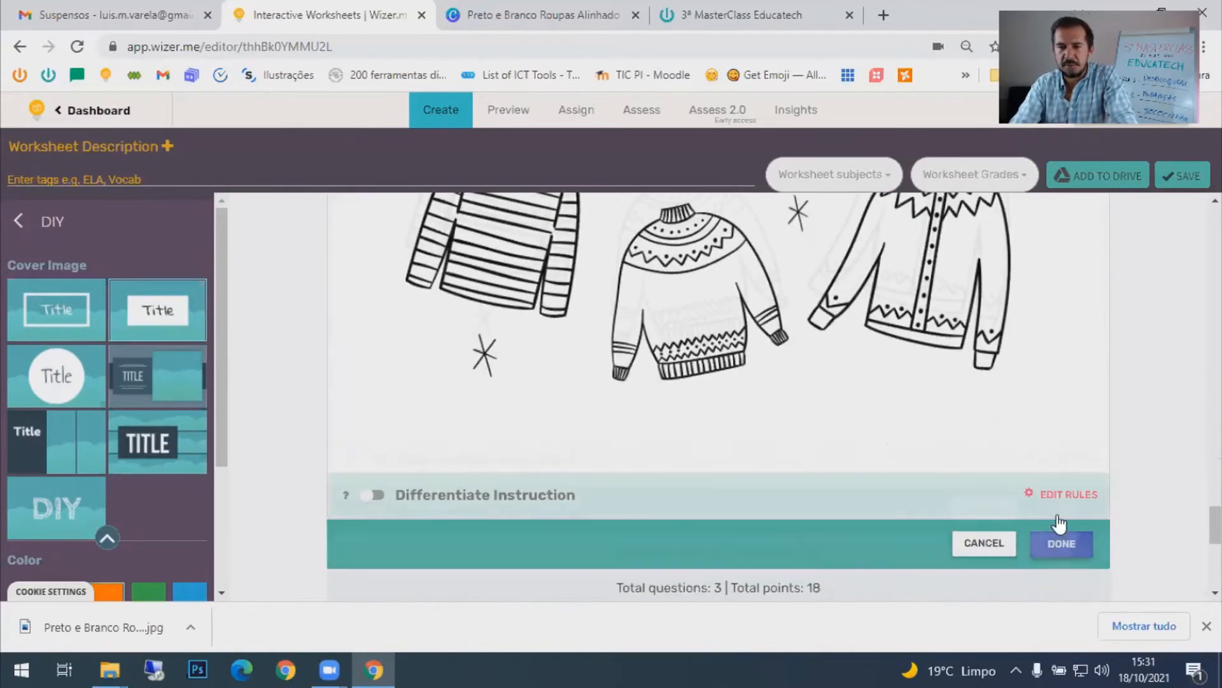
pyautogui.click(1059, 543)
pyautogui.scroll(5, 1059, 522)
pyautogui.scroll(20, 1060, 522)
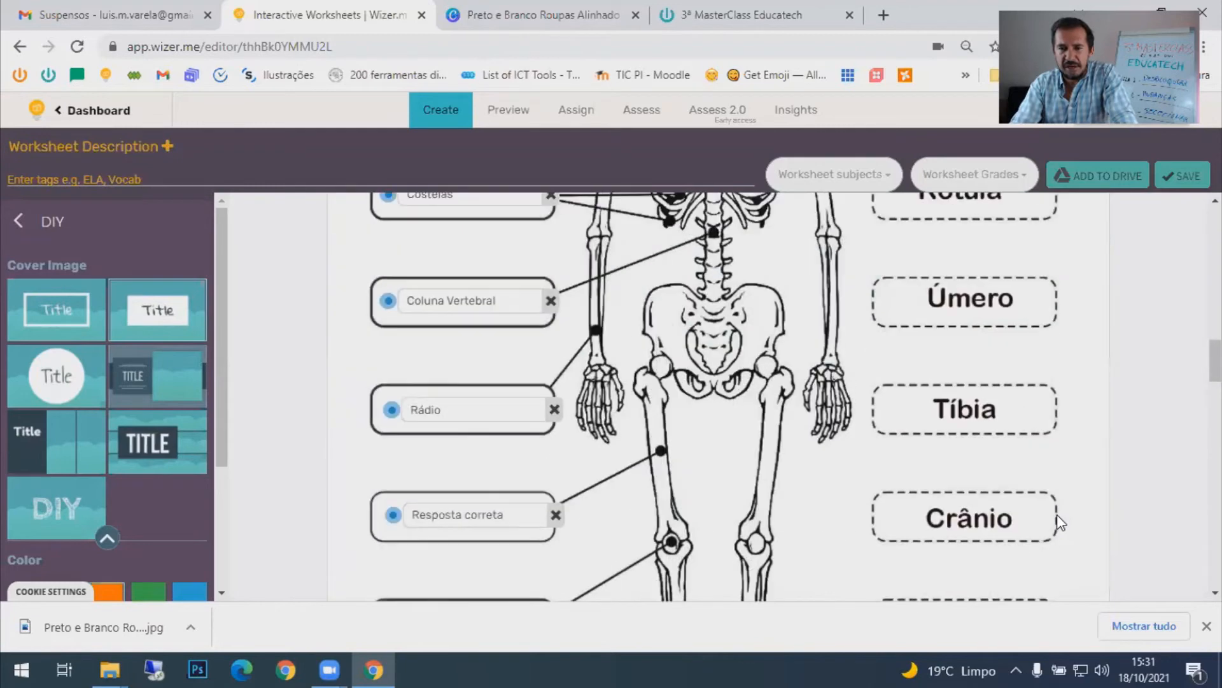
# - Start assigning the worksheet to students by link and make the worksheet public
pyautogui.scroll(1, 1059, 523)
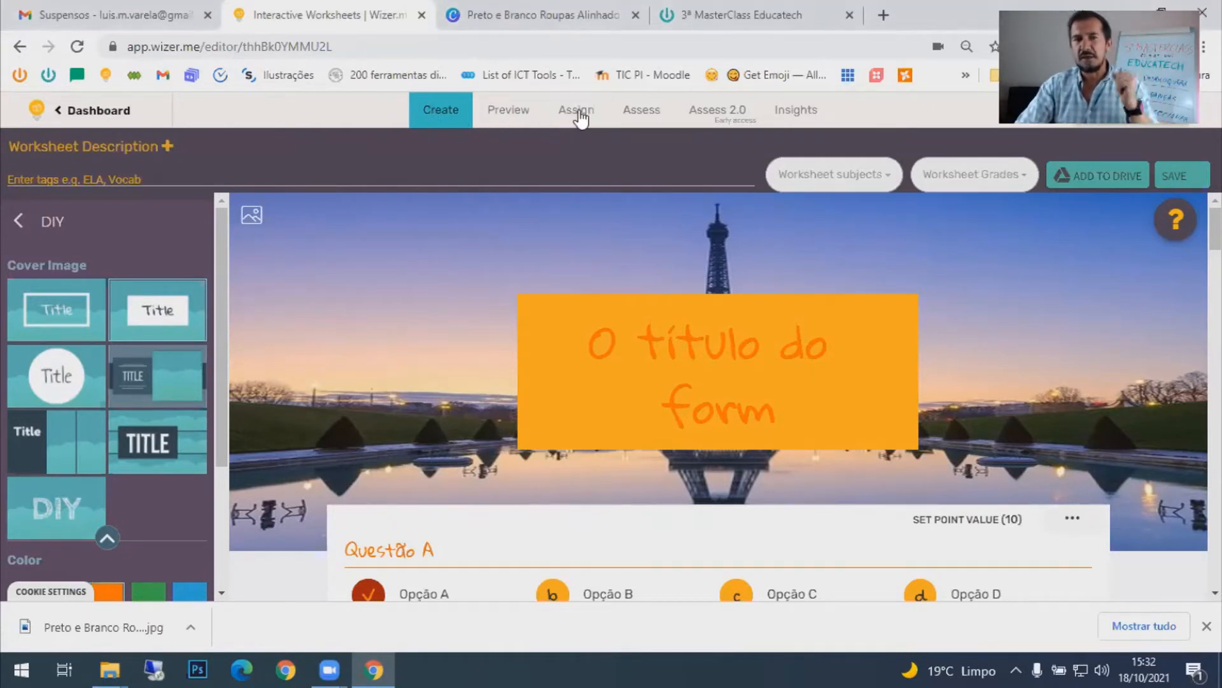
pyautogui.click(579, 110)
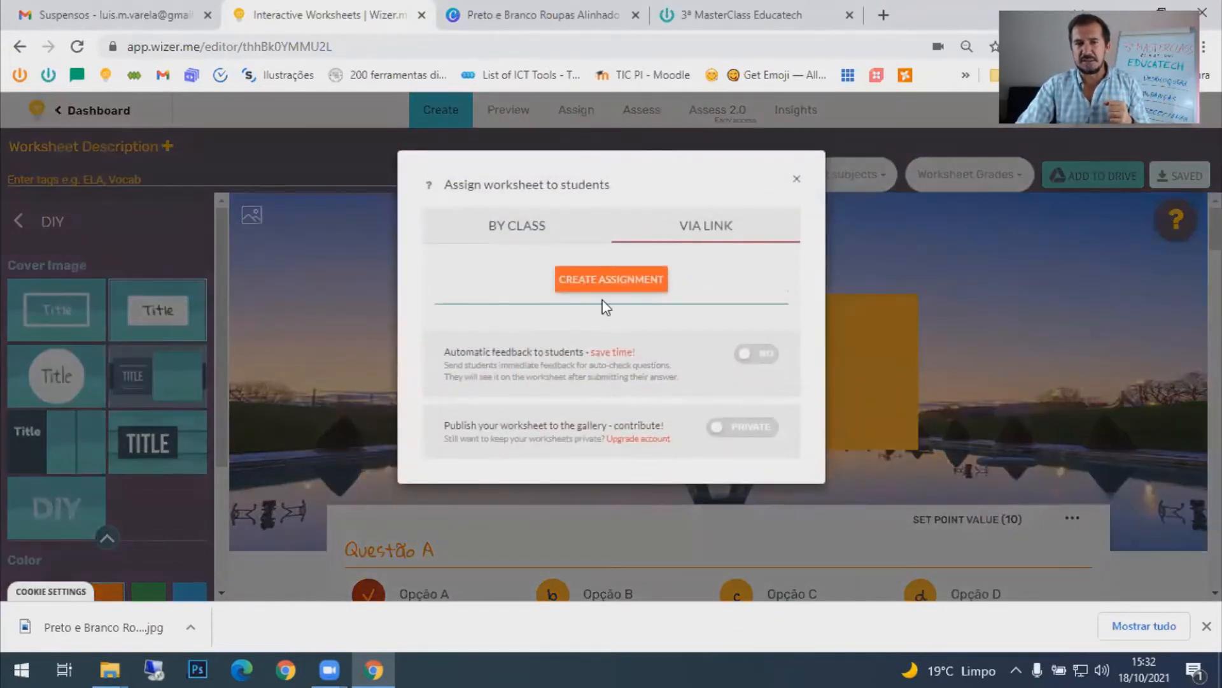
pyautogui.click(642, 290)
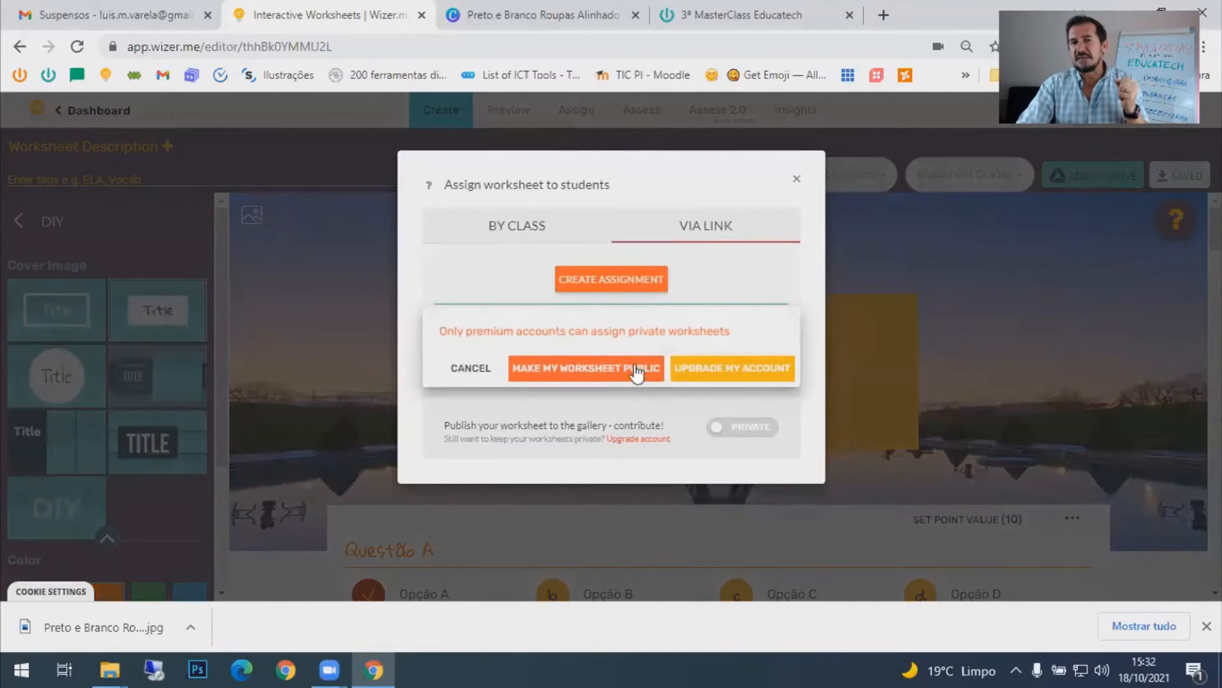
pyautogui.click(635, 372)
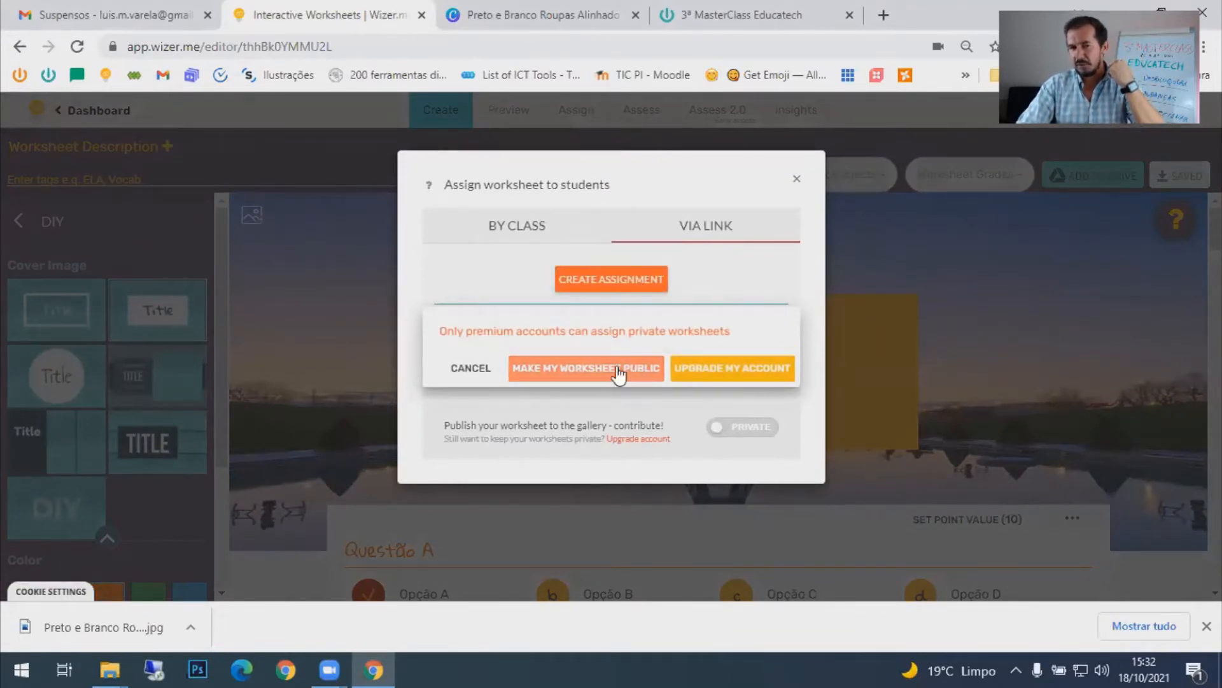
pyautogui.click(610, 372)
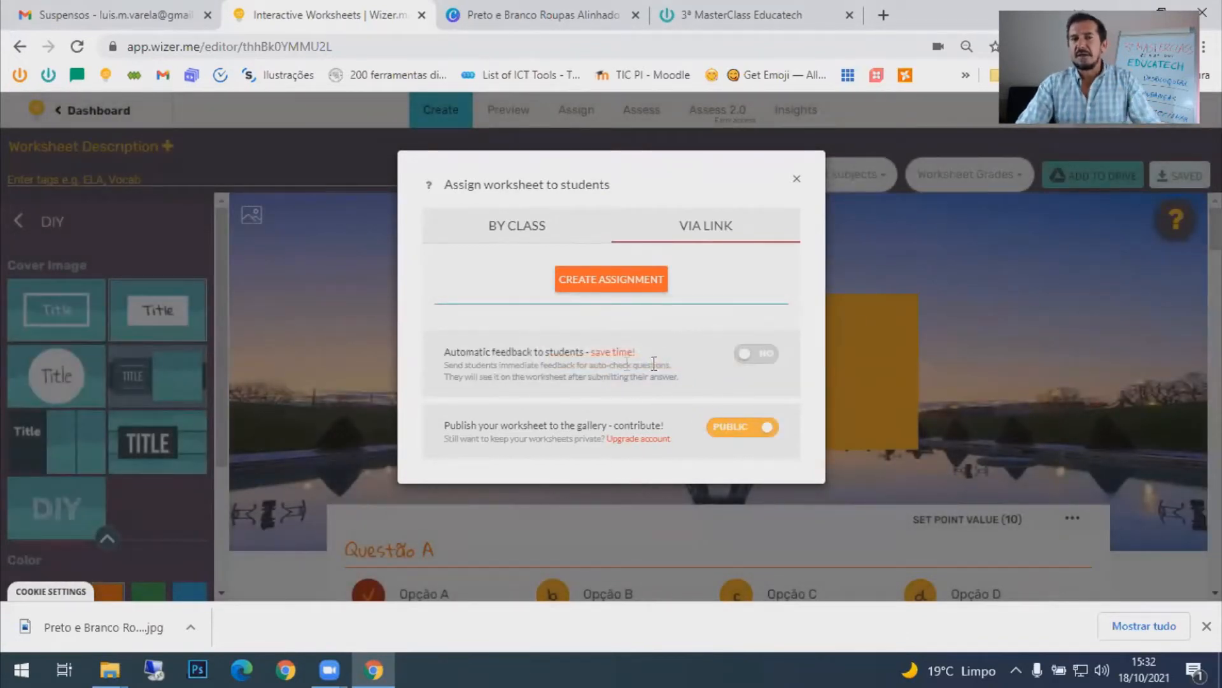
# - Turn on automatic feedback to students and create a link assignment named "Form1"
pyautogui.click(759, 359)
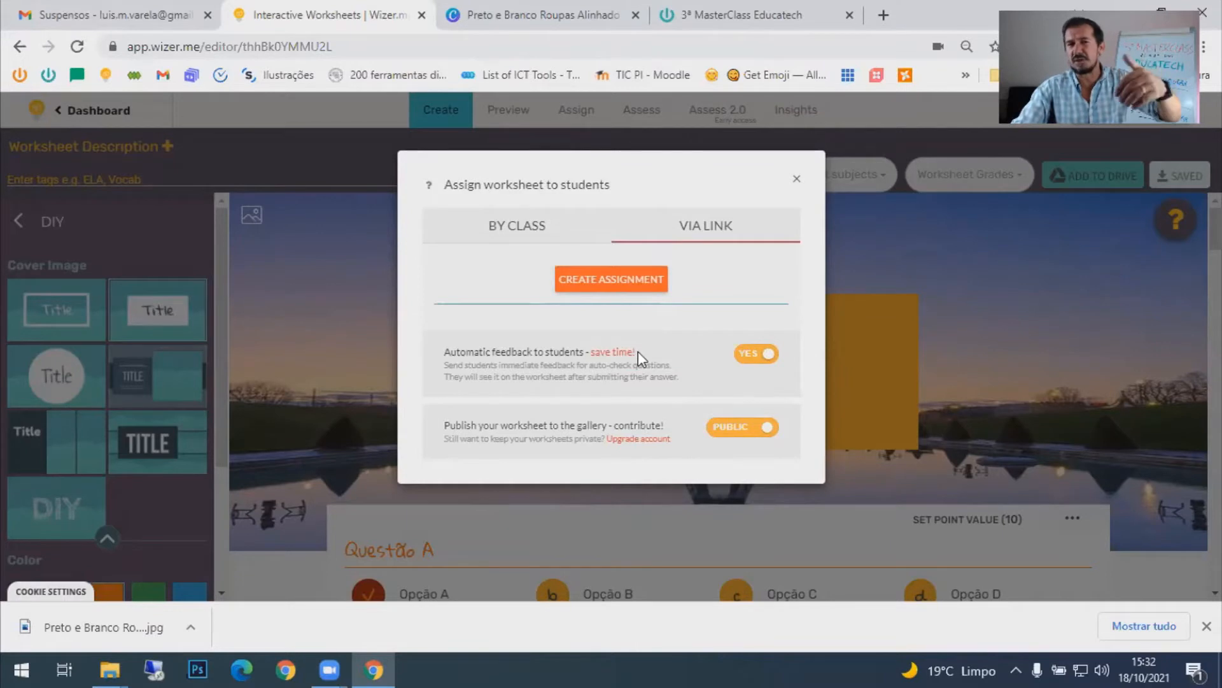
pyautogui.click(633, 286)
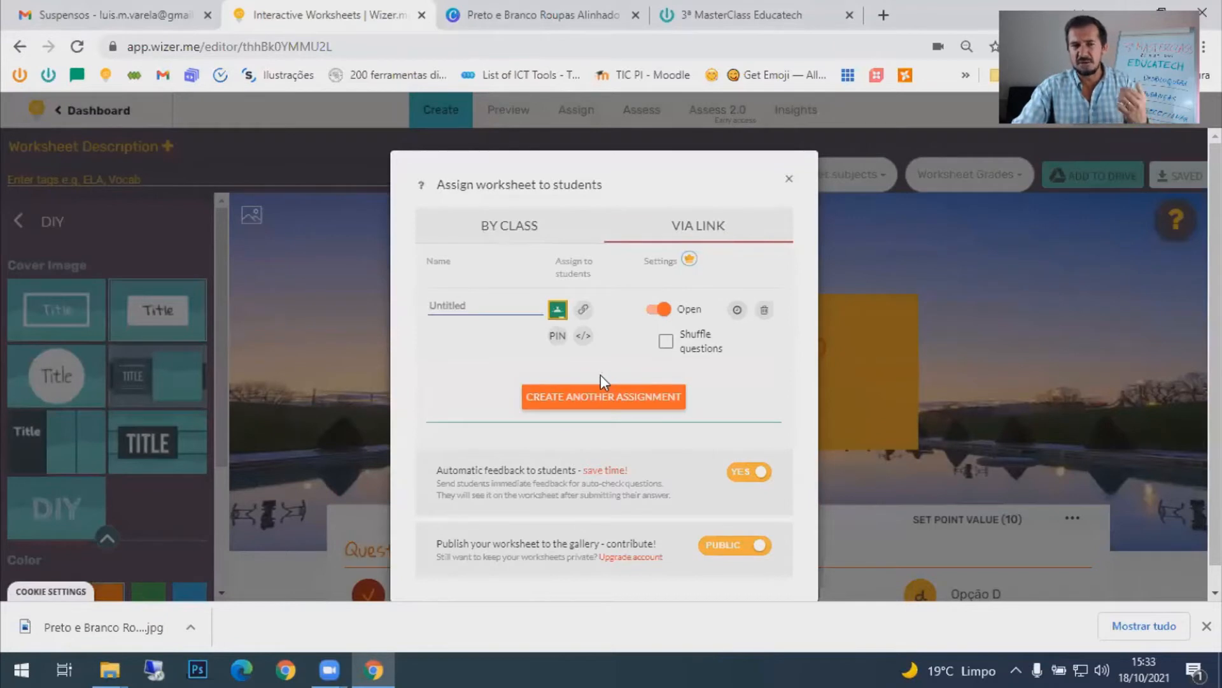
pyautogui.write('Form1')
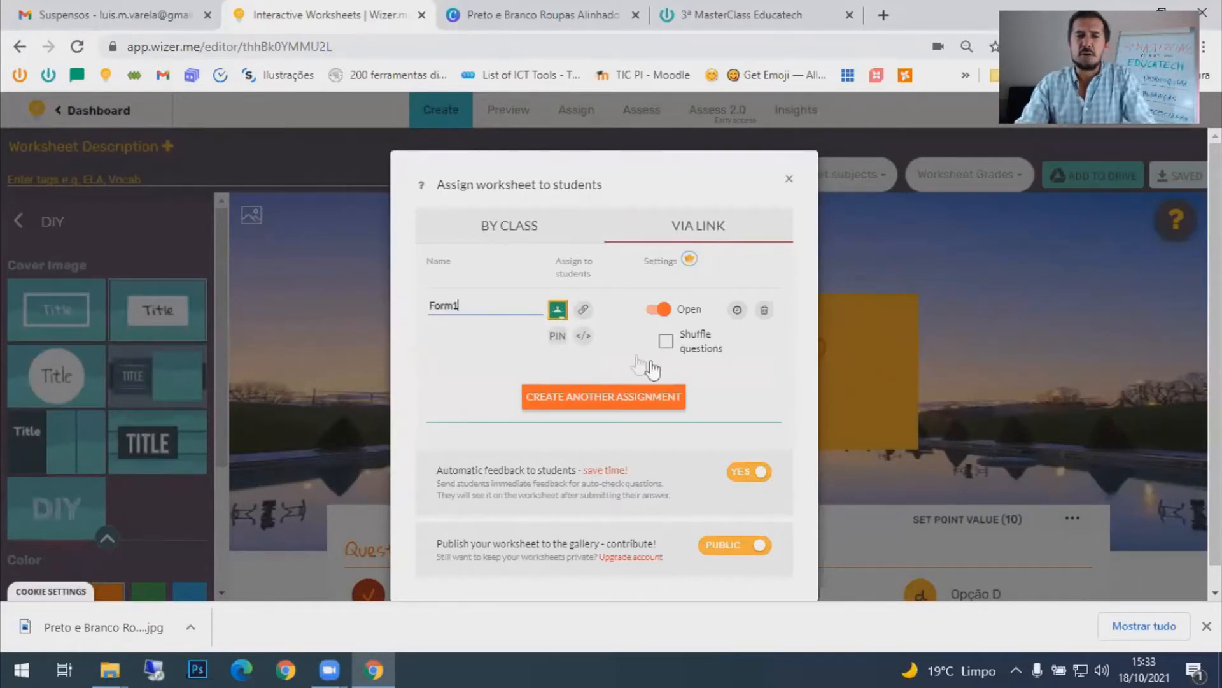
# - Set up sharing the Form1 assignment in Google Classroom with the TIC class as "Criar material", and close the window without sharing
pyautogui.click(558, 310)
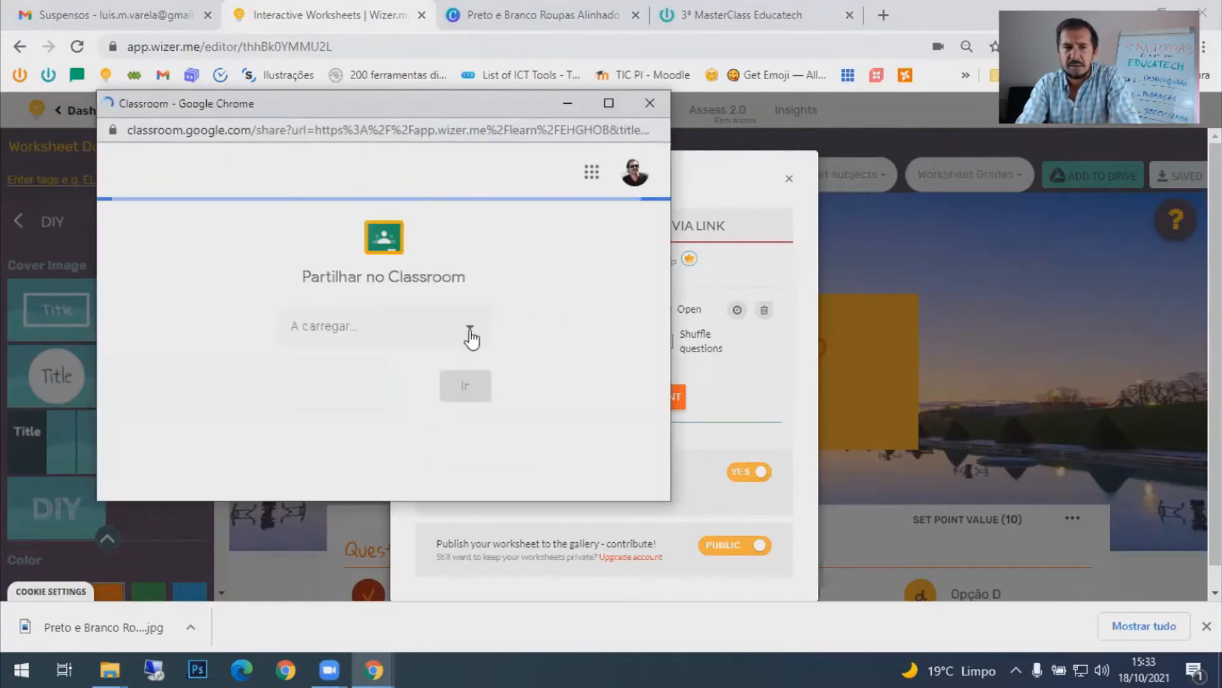
pyautogui.click(480, 328)
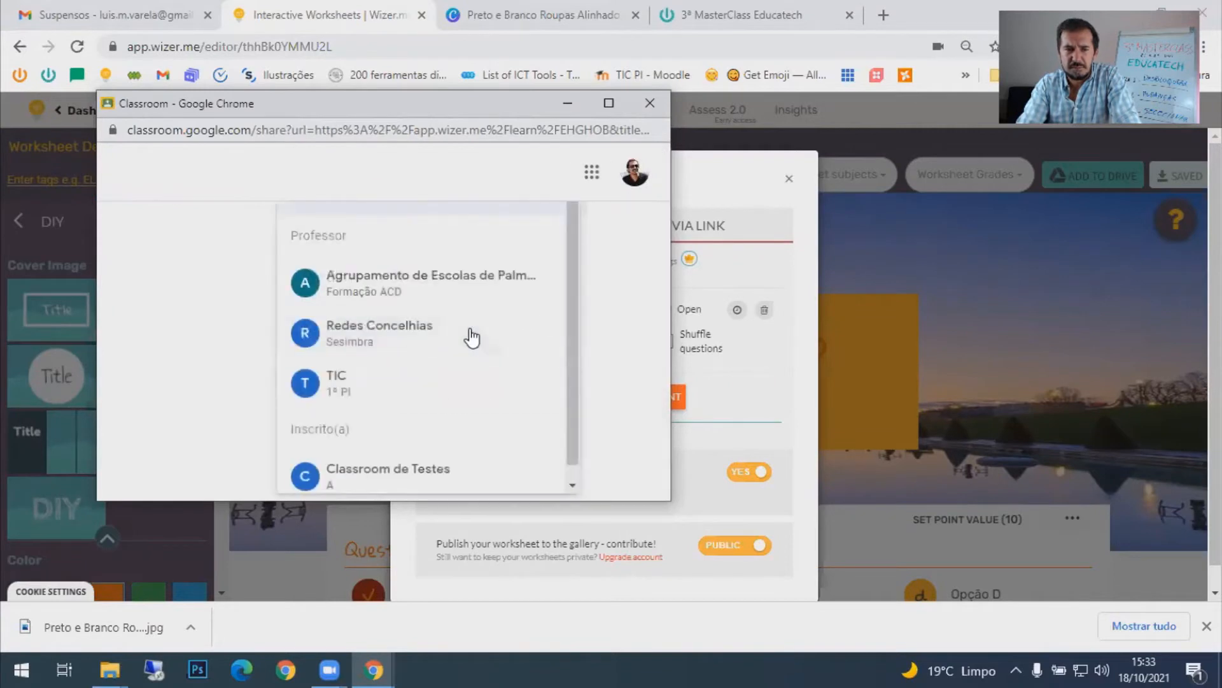
pyautogui.click(362, 386)
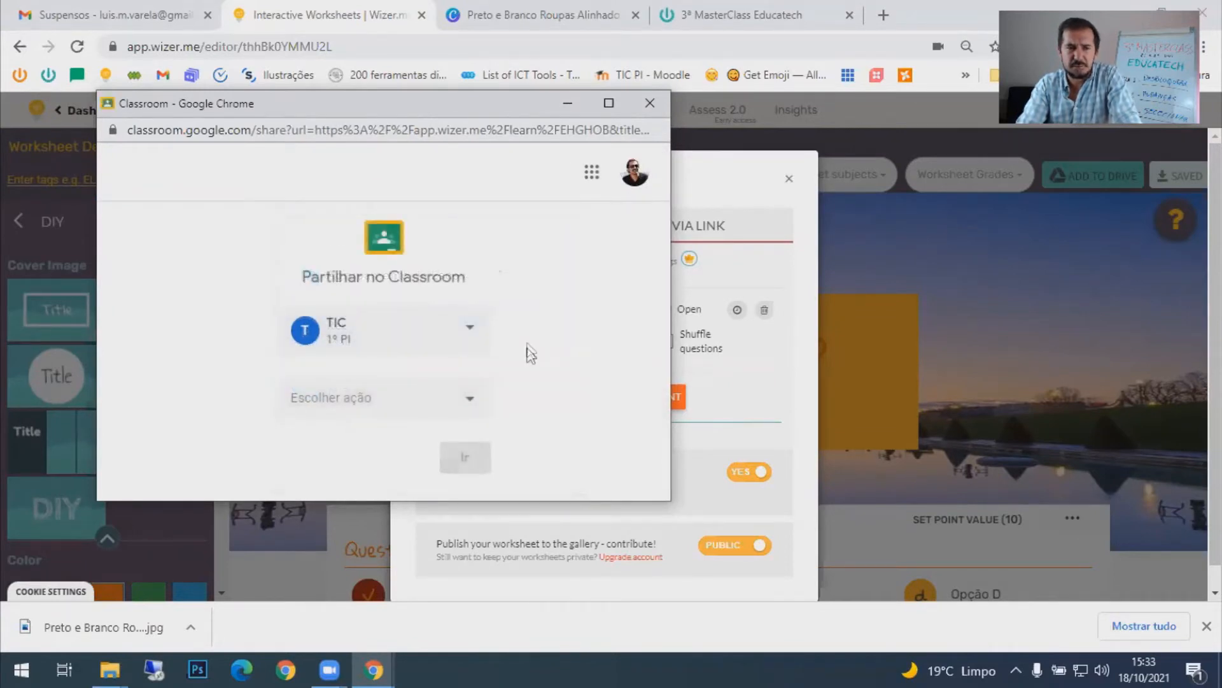
pyautogui.click(464, 408)
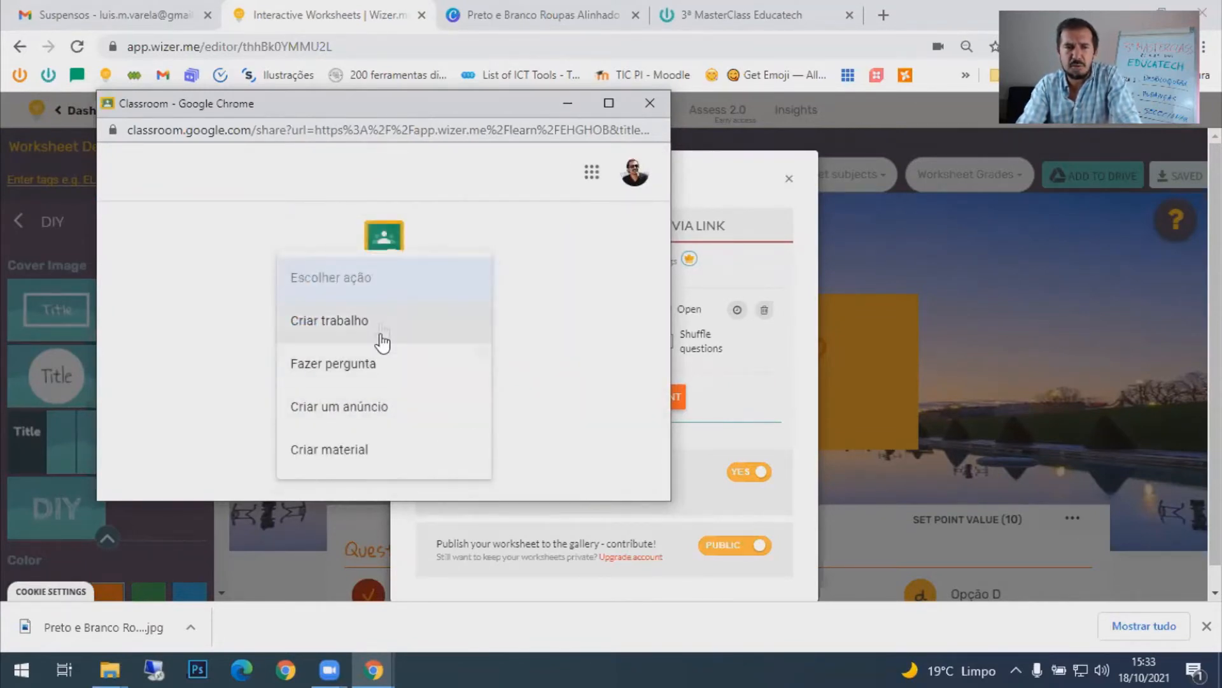
pyautogui.click(368, 451)
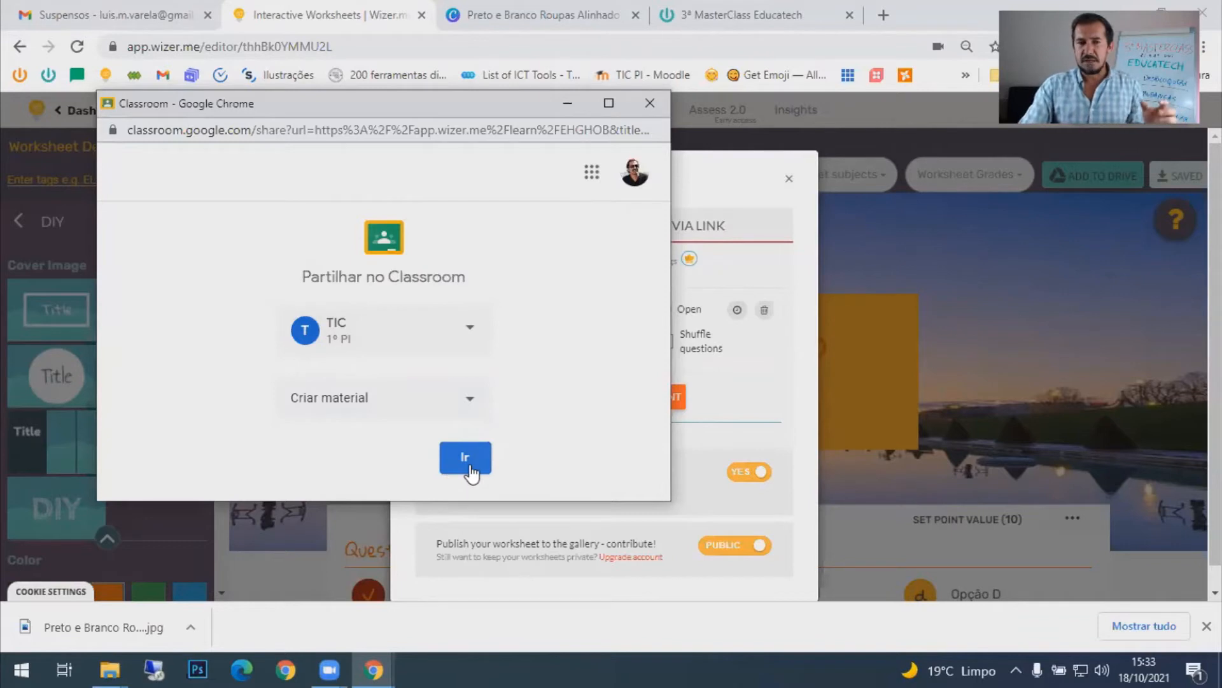
pyautogui.click(656, 114)
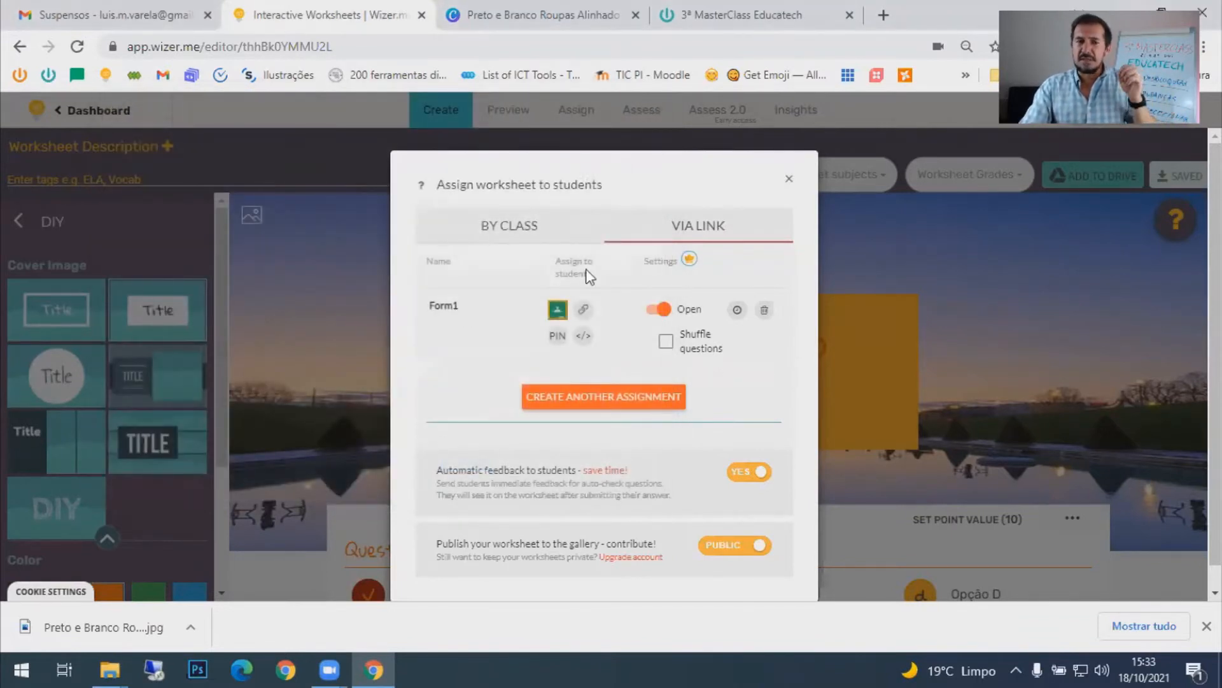
# - Copy the Form1 assignment's student link and open it in a new browser tab
pyautogui.click(585, 311)
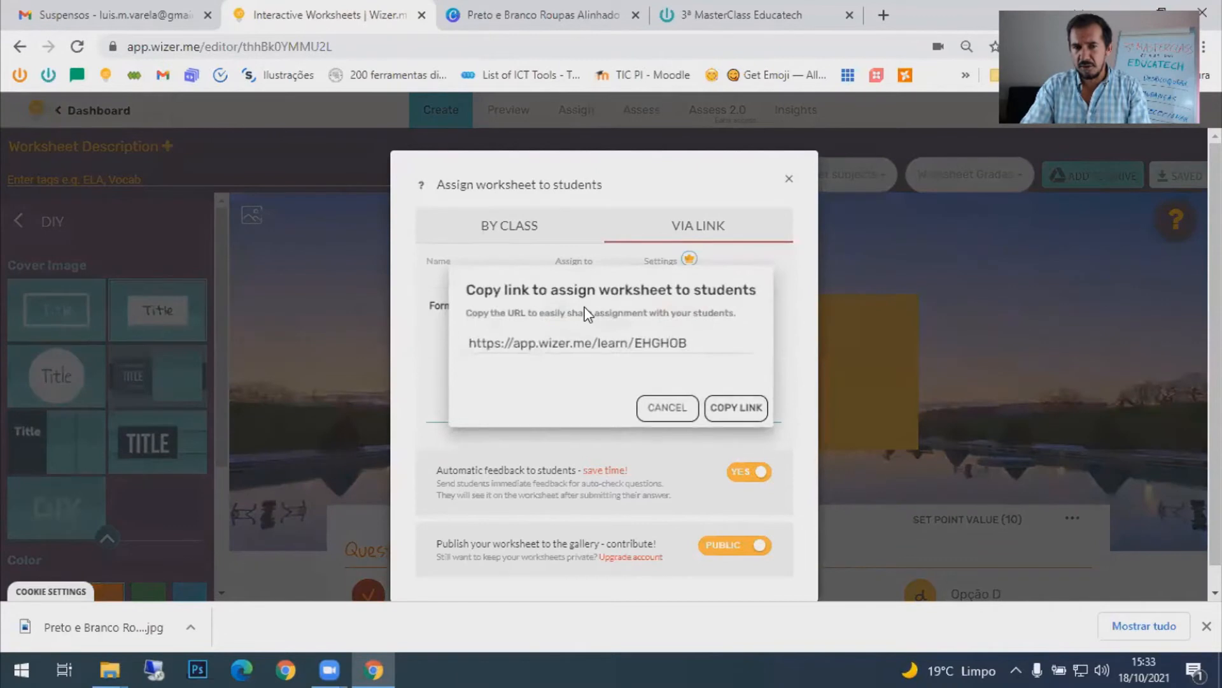
pyautogui.click(739, 414)
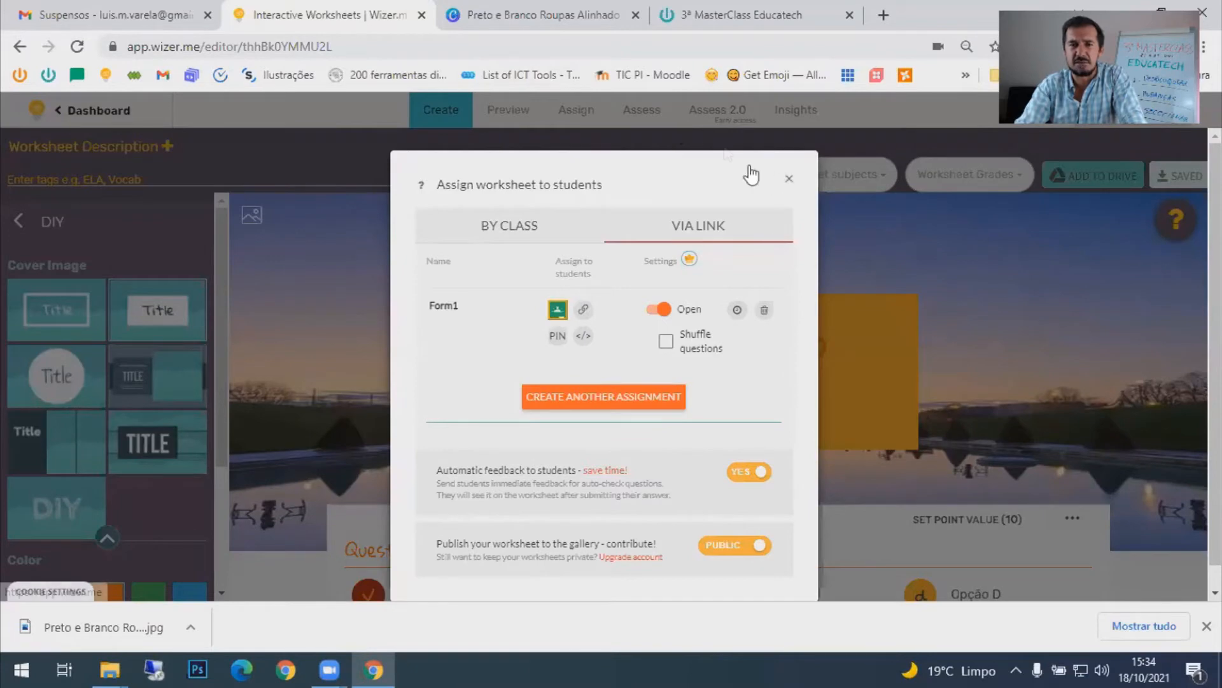
pyautogui.click(789, 179)
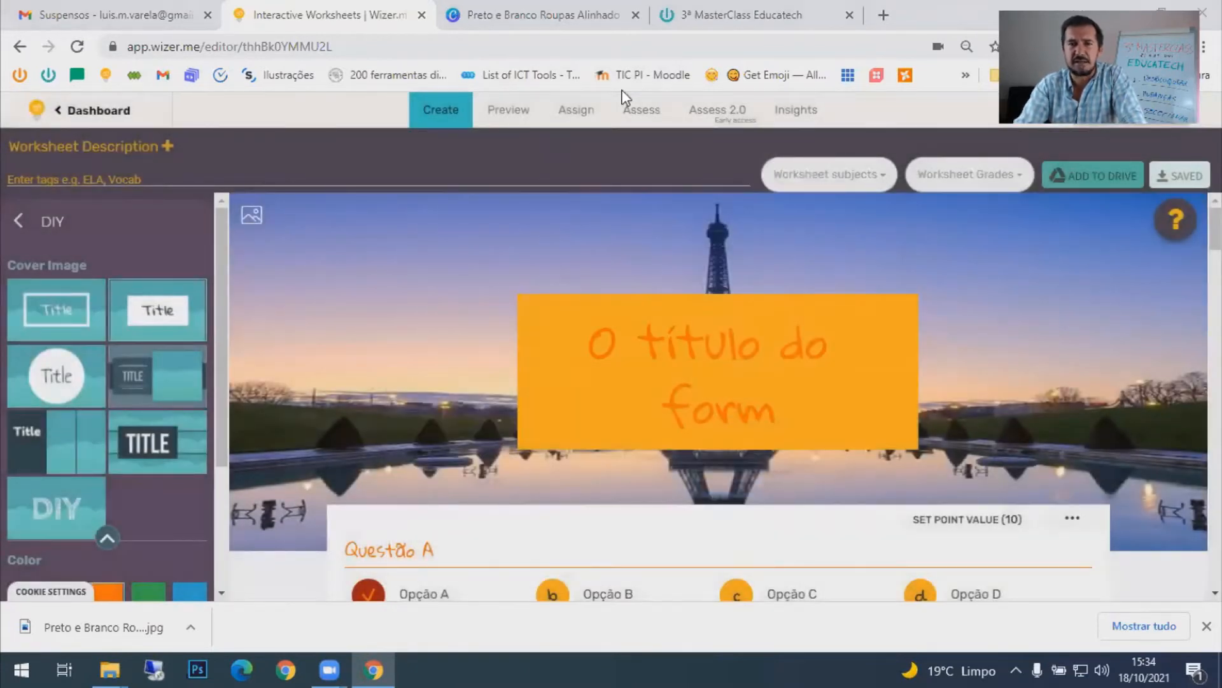
pyautogui.click(883, 15)
pyautogui.hotkey('ctrl', 'v')
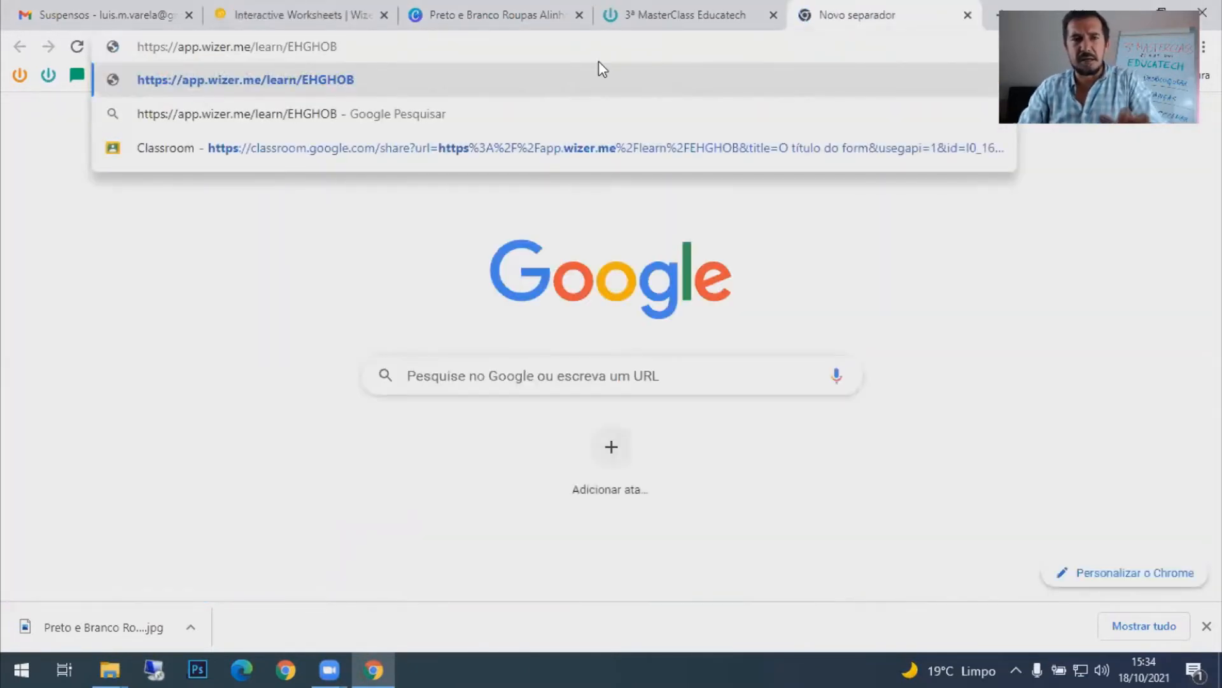
pyautogui.click(475, 77)
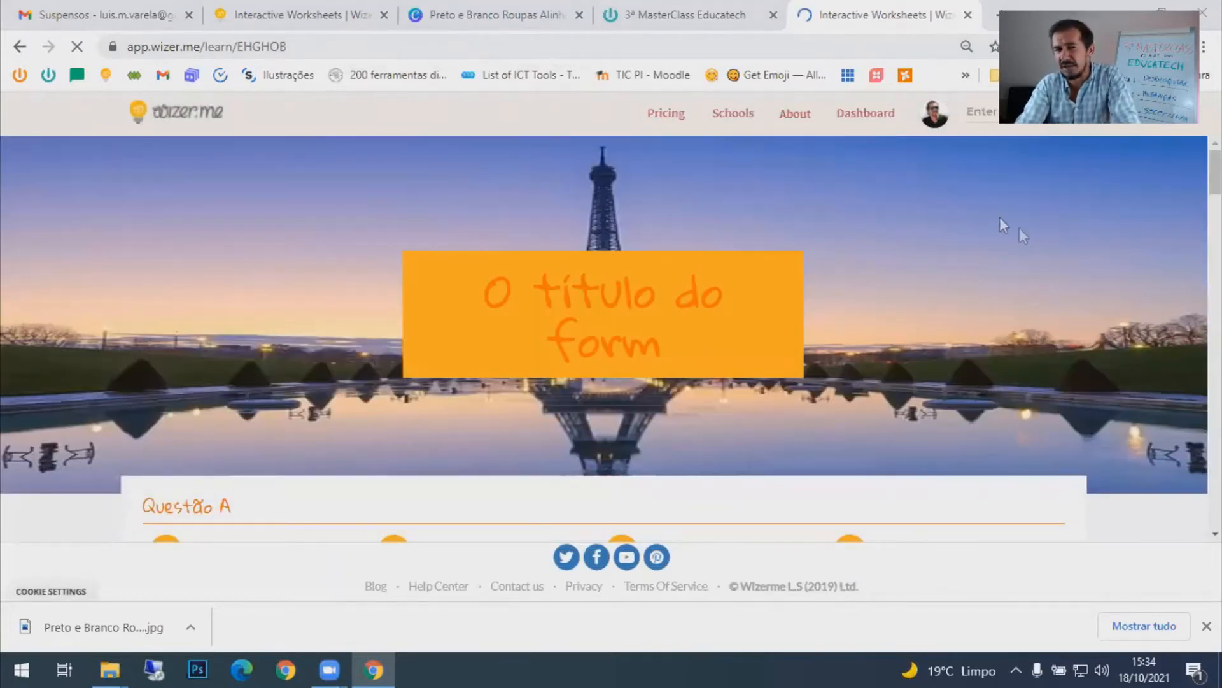
# - Answer Questão A with Opção A and label the skull "Crânio" in the student view of the worksheet
pyautogui.scroll(-1, 818, 367)
pyautogui.scroll(-3, 813, 358)
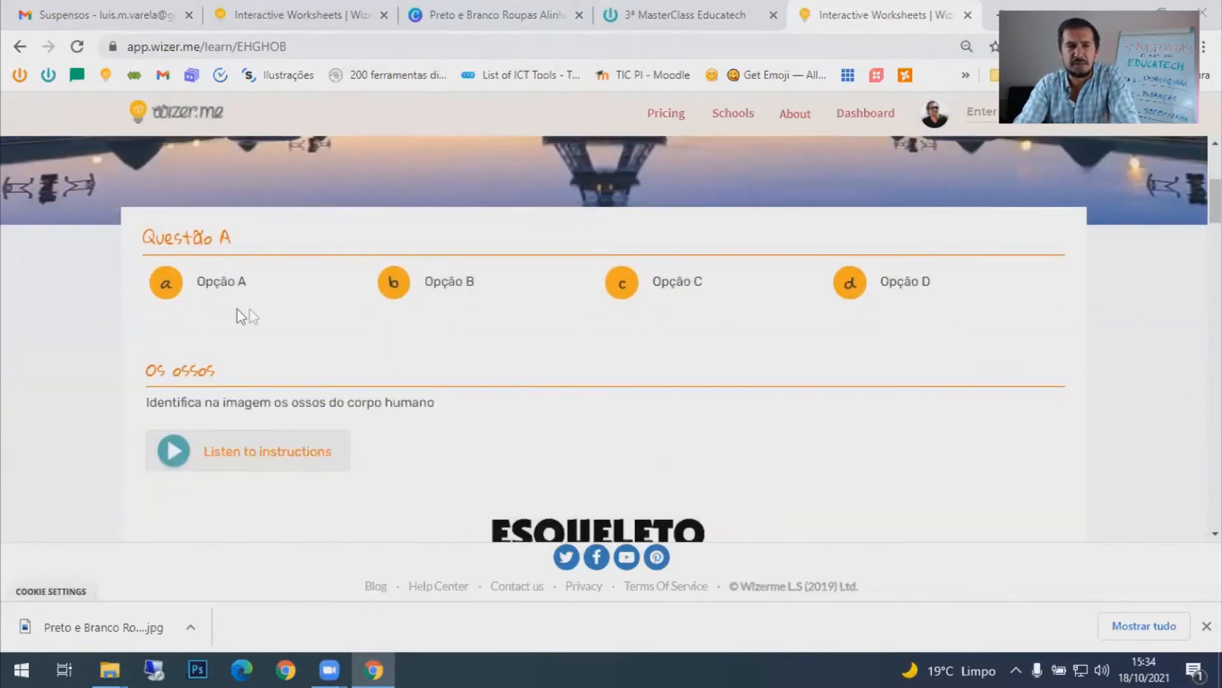
pyautogui.click(171, 283)
pyautogui.scroll(-3, 325, 350)
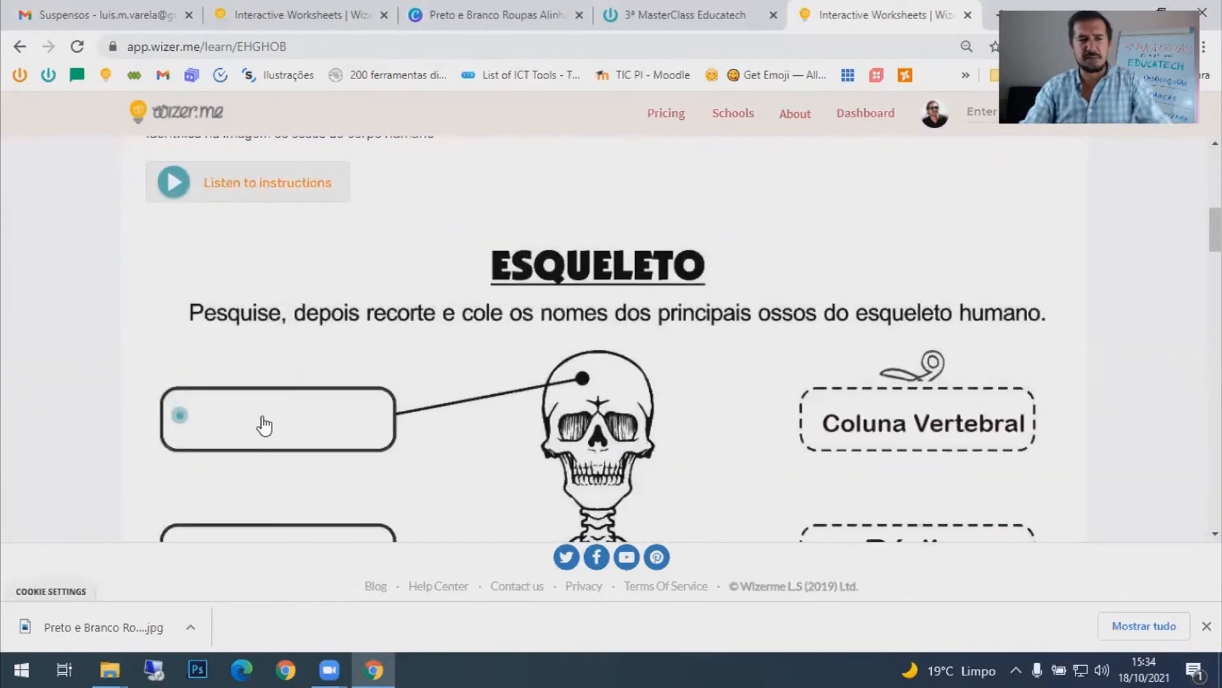
pyautogui.click(190, 422)
pyautogui.write('c')
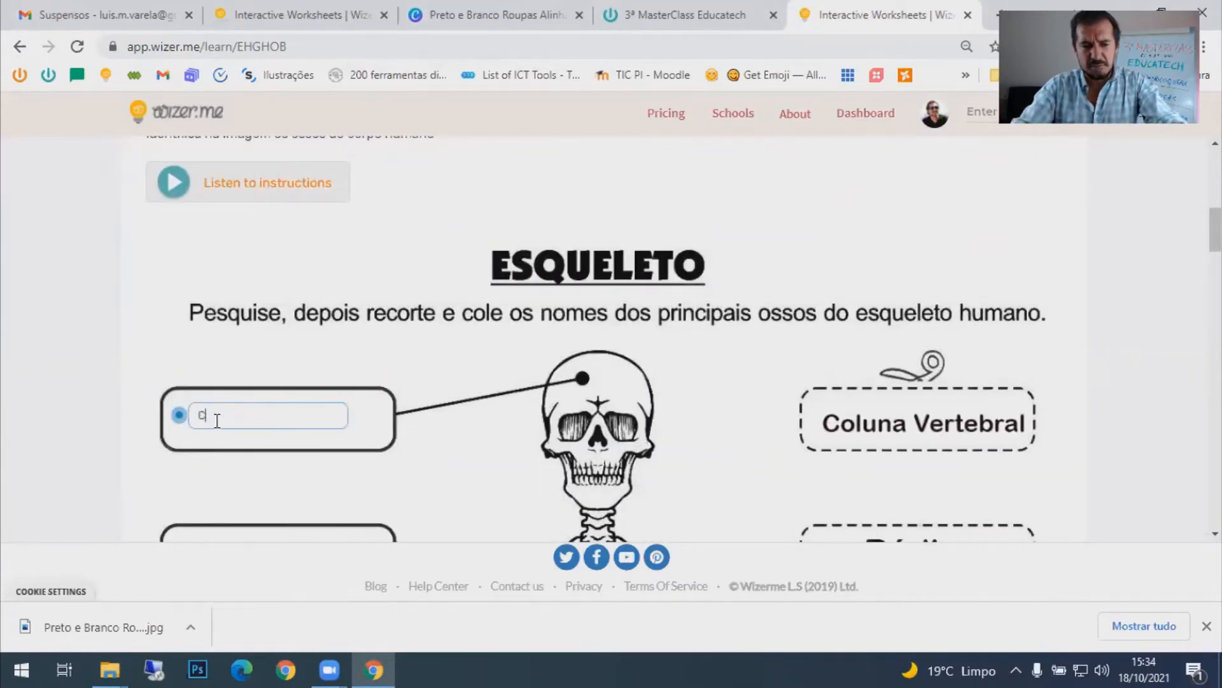
pyautogui.write('râne')
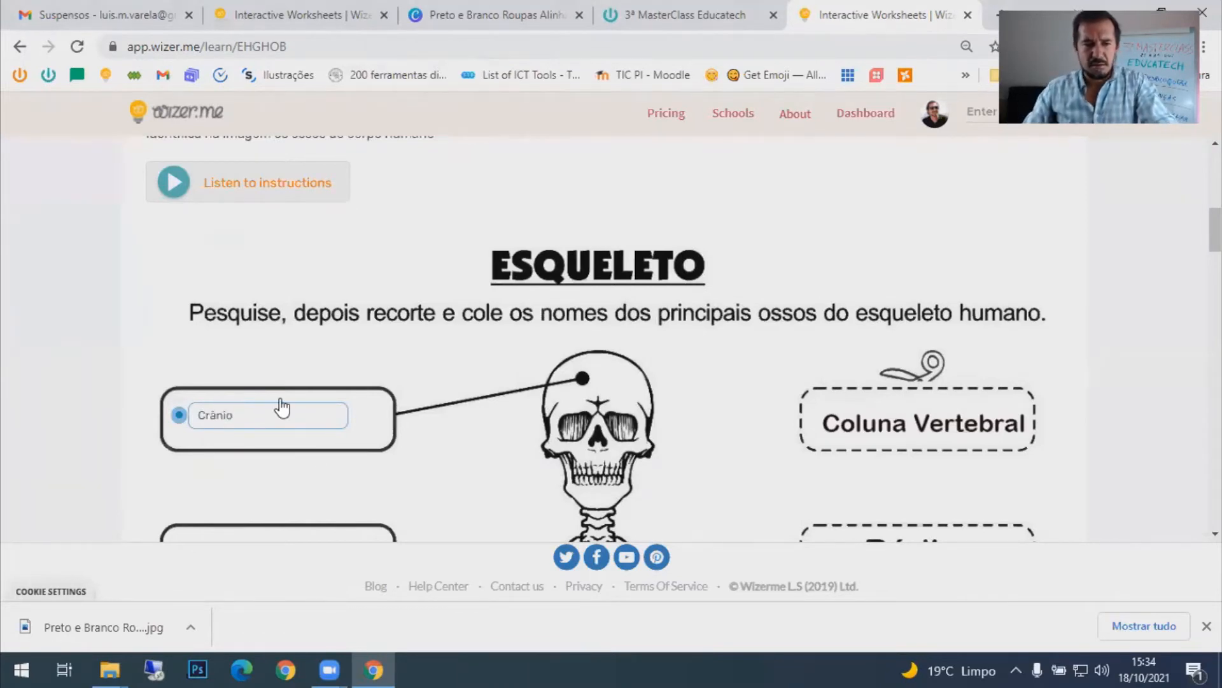
# - Fill in "Rádio" as the answer for the upper arm bone on the skeleton image
pyautogui.scroll(-4, 338, 382)
pyautogui.click(297, 286)
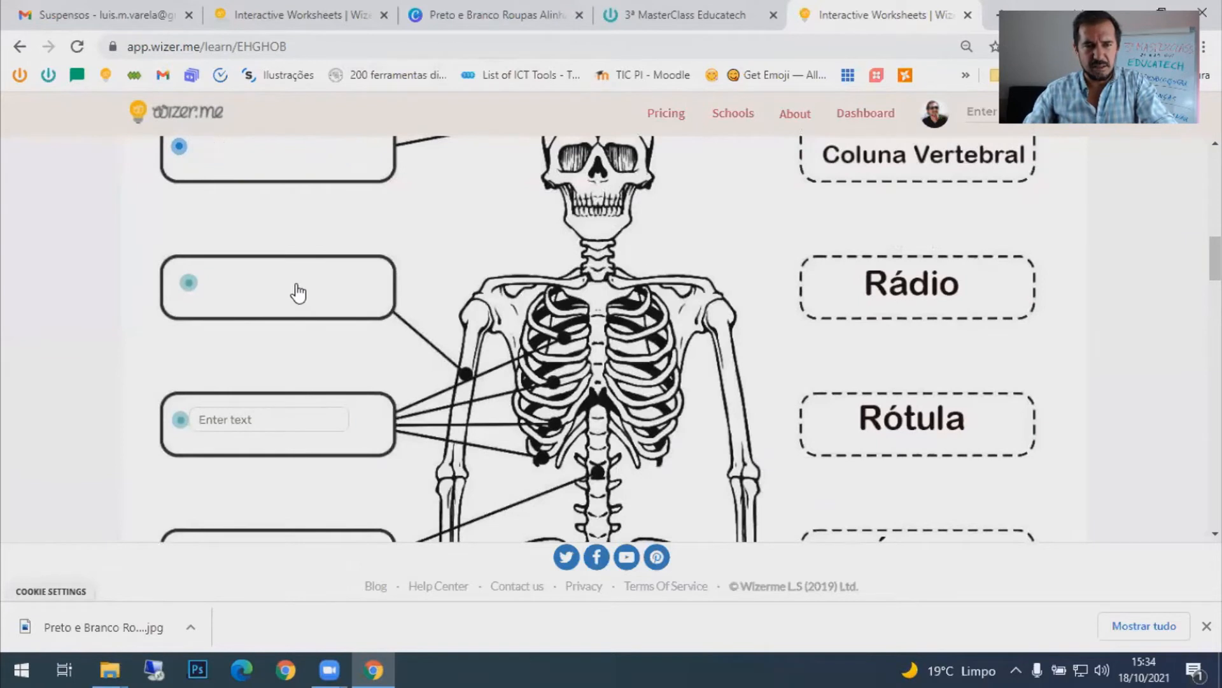
pyautogui.click(228, 285)
pyautogui.write('Rádio')
# - Label the skeleton's ribs "Costelas" and its spine "Coluna Vertebral"
pyautogui.click(268, 420)
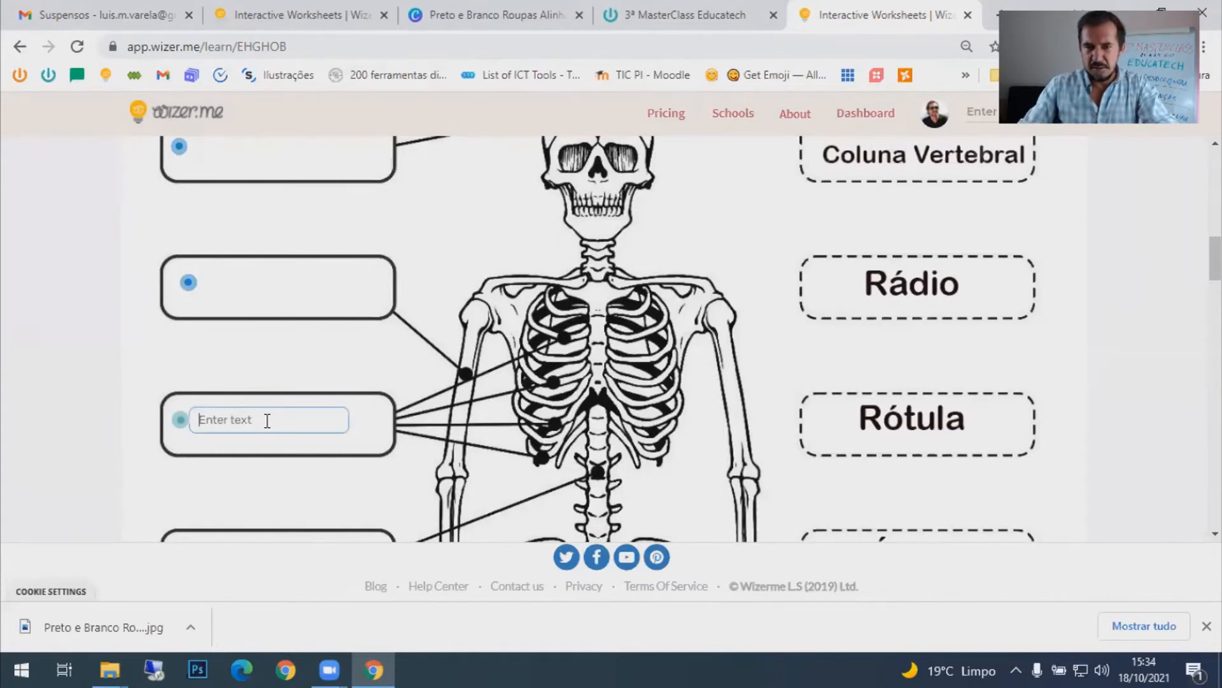
pyautogui.scroll(-8, 915, 458)
pyautogui.scroll(-3, 968, 440)
pyautogui.scroll(6, 965, 440)
pyautogui.scroll(2, 274, 270)
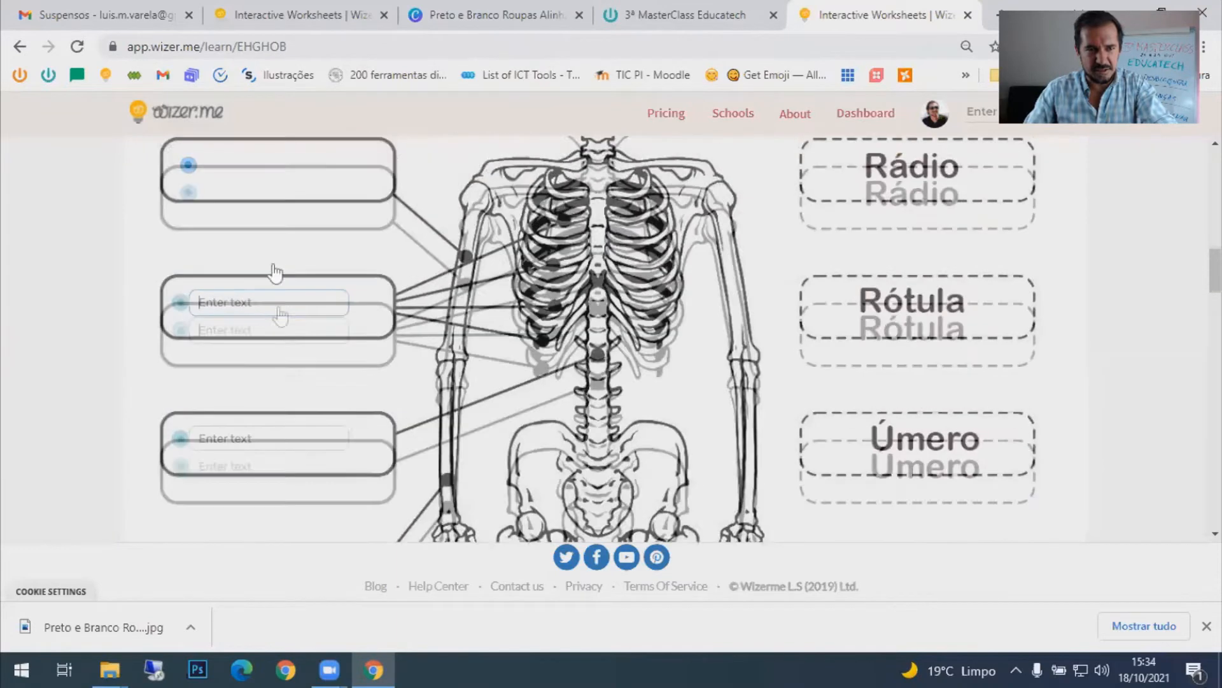
pyautogui.write('Costelas')
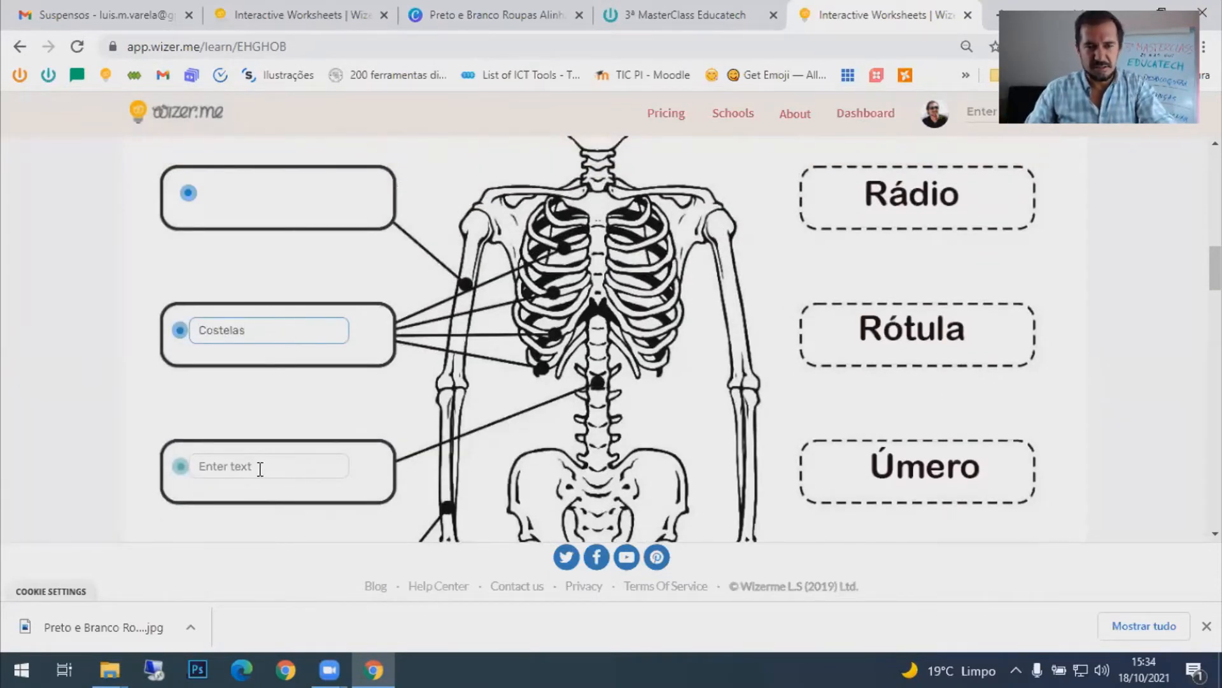
pyautogui.click(265, 470)
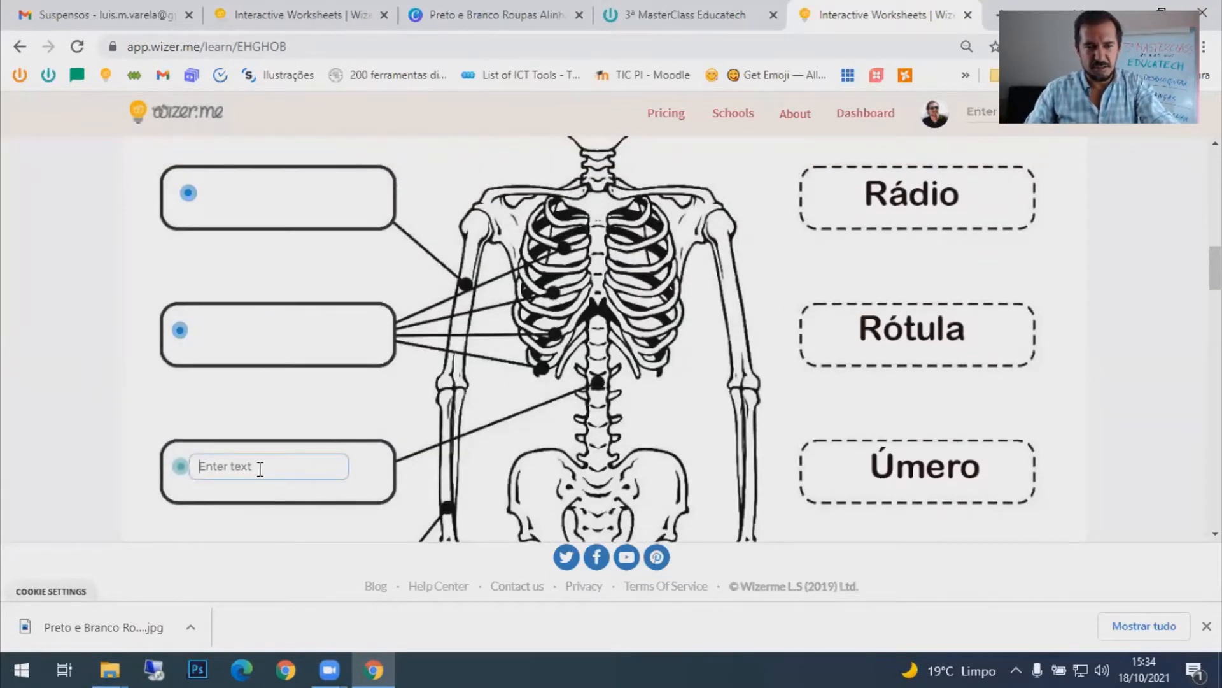
pyautogui.write('Coluna ')
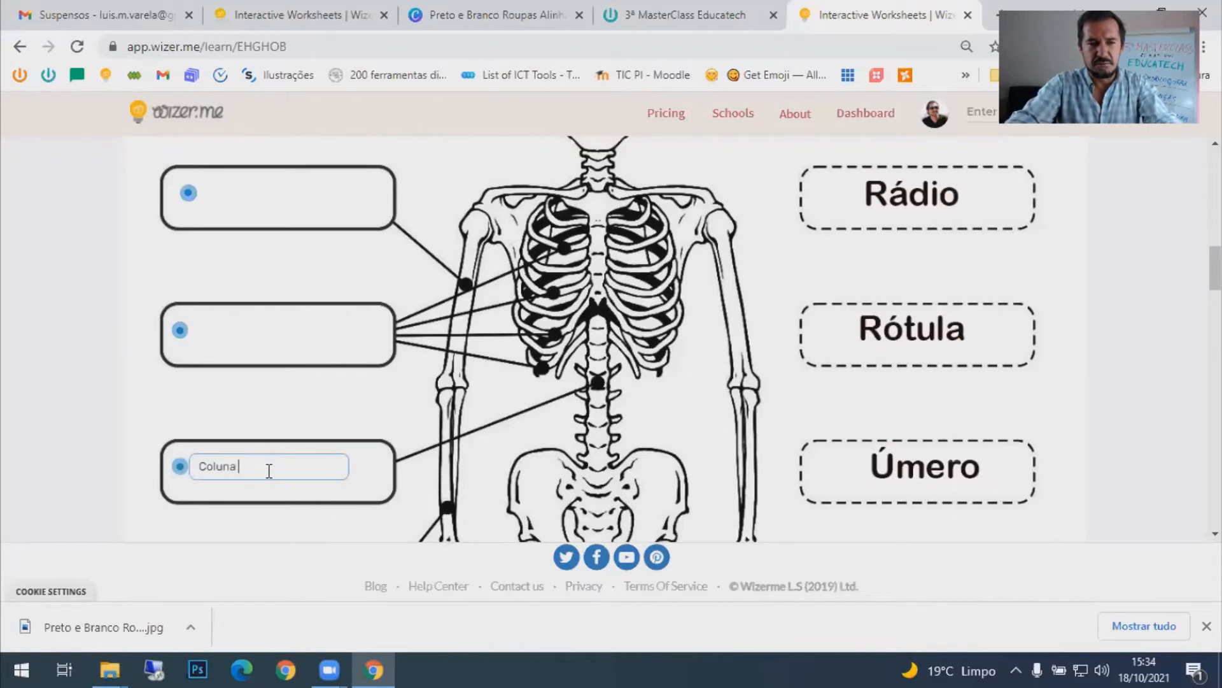
pyautogui.write('Vertebrasl')
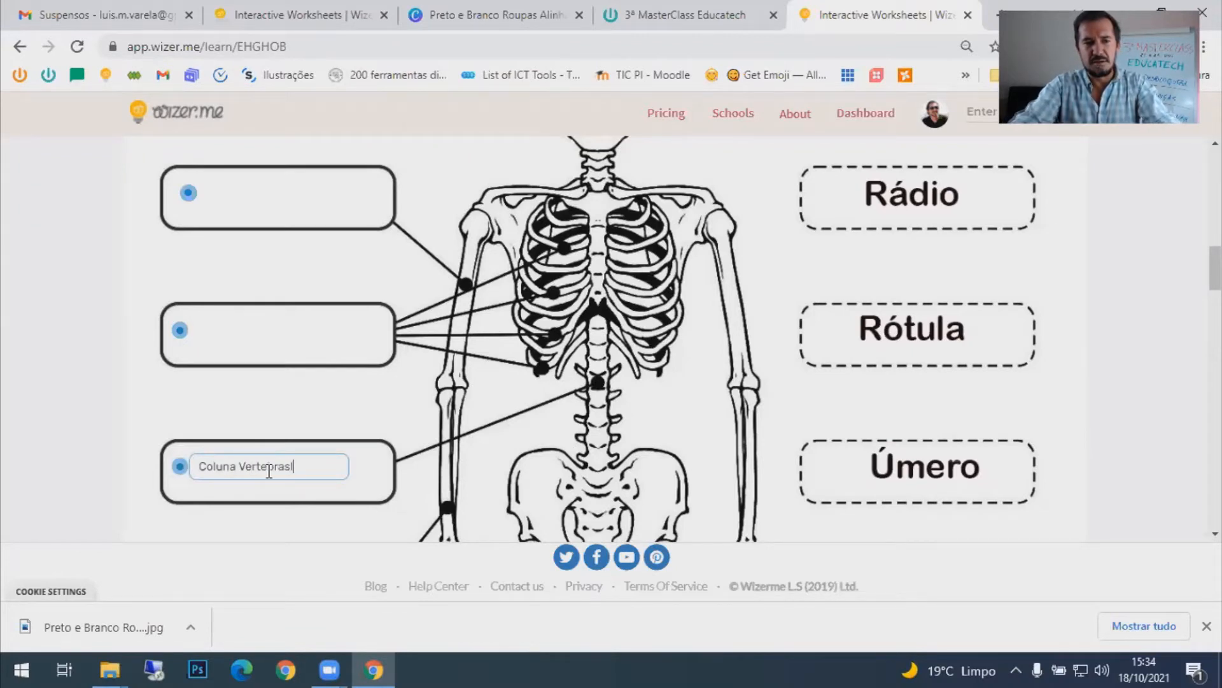
# - Fill in "Chapéu" beside the wide-brimmed hat on the Roupas da Estação image
pyautogui.scroll(-12, 382, 471)
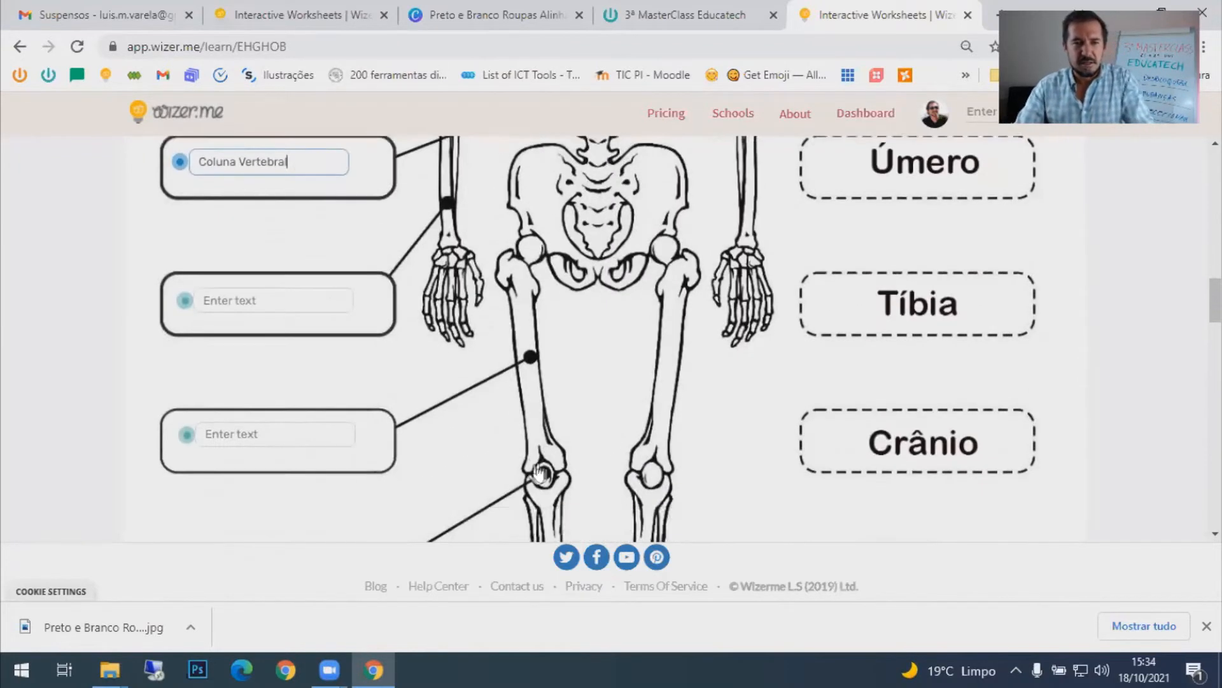
pyautogui.scroll(-5, 533, 474)
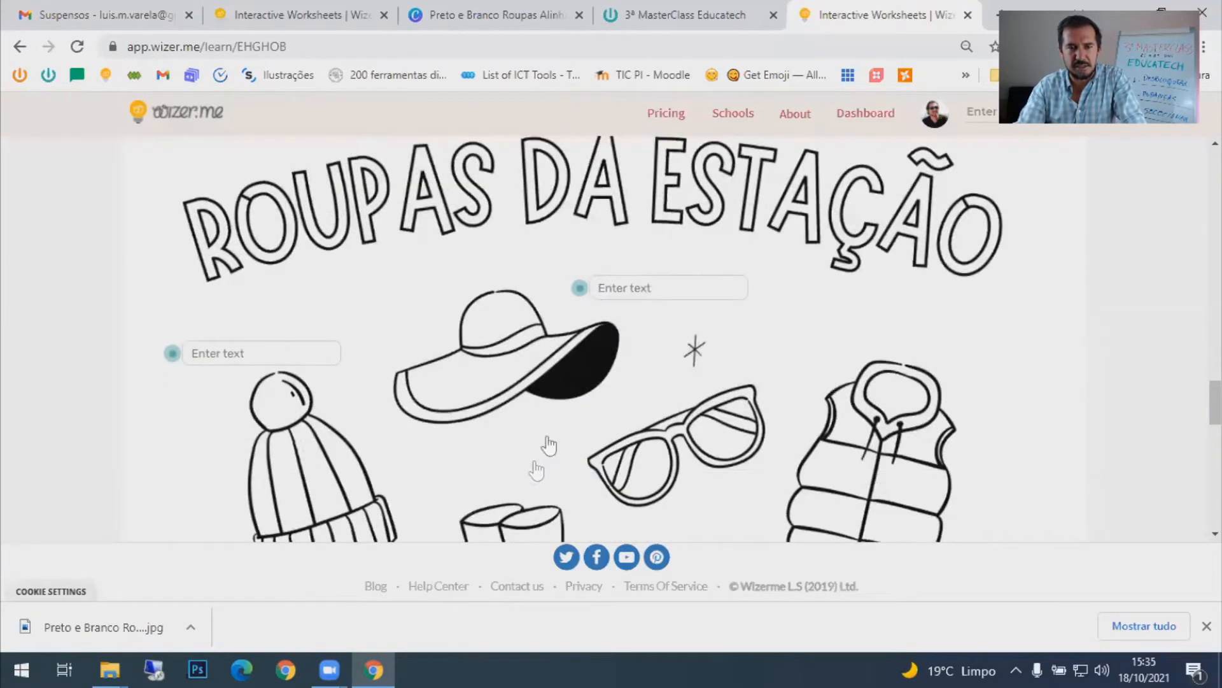
pyautogui.click(643, 290)
pyautogui.write('Ch')
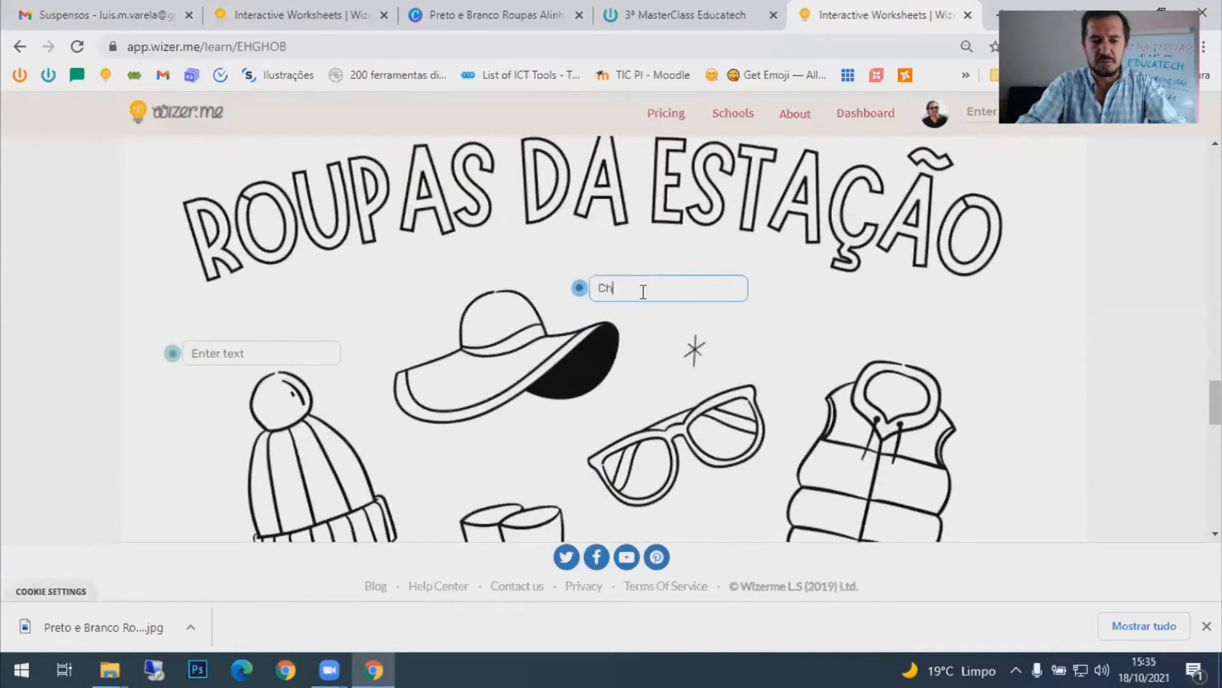
pyautogui.write('a')
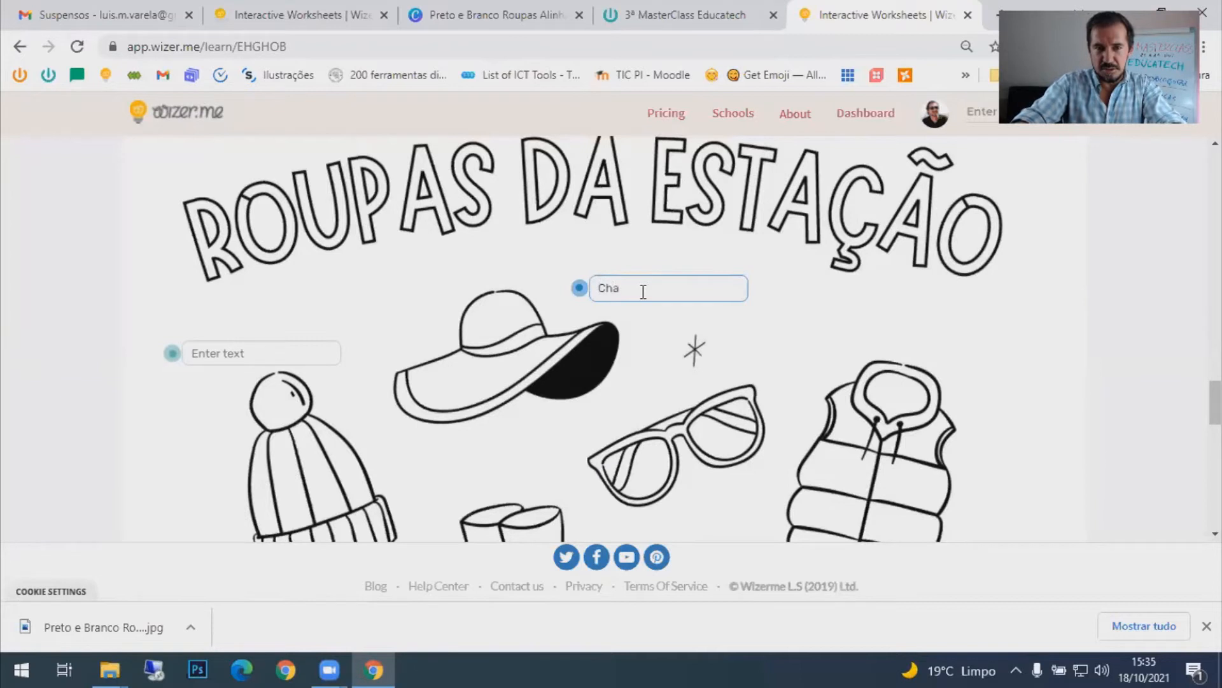
pyautogui.write('péu')
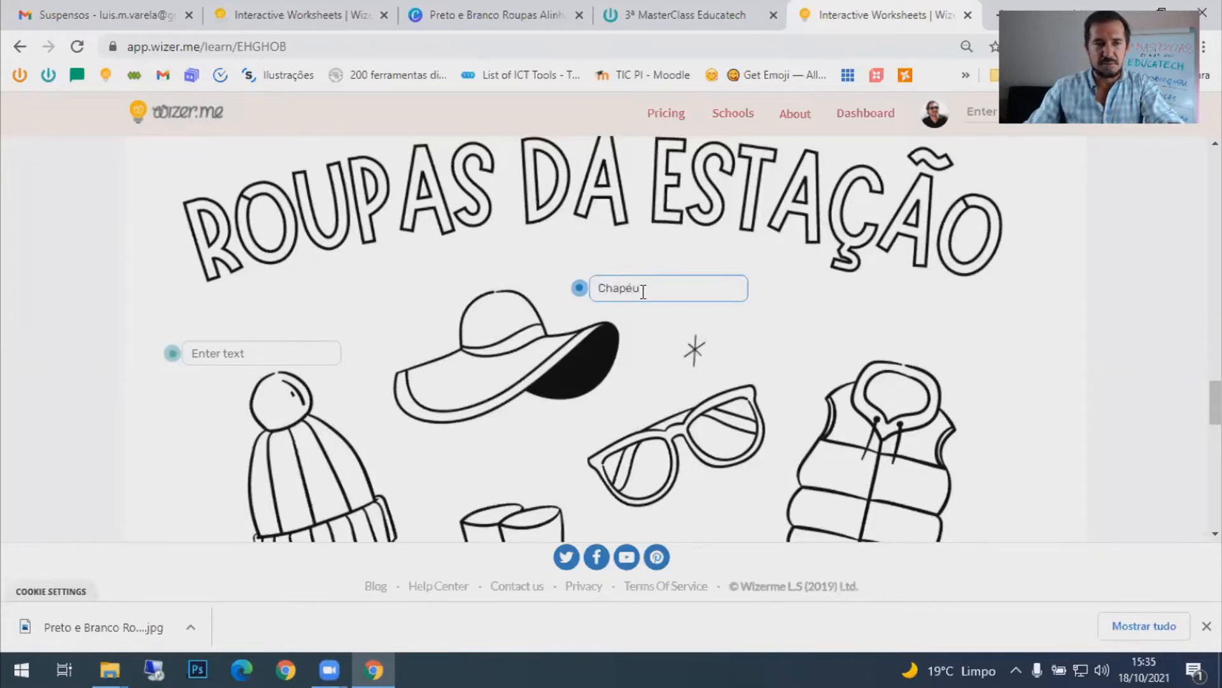
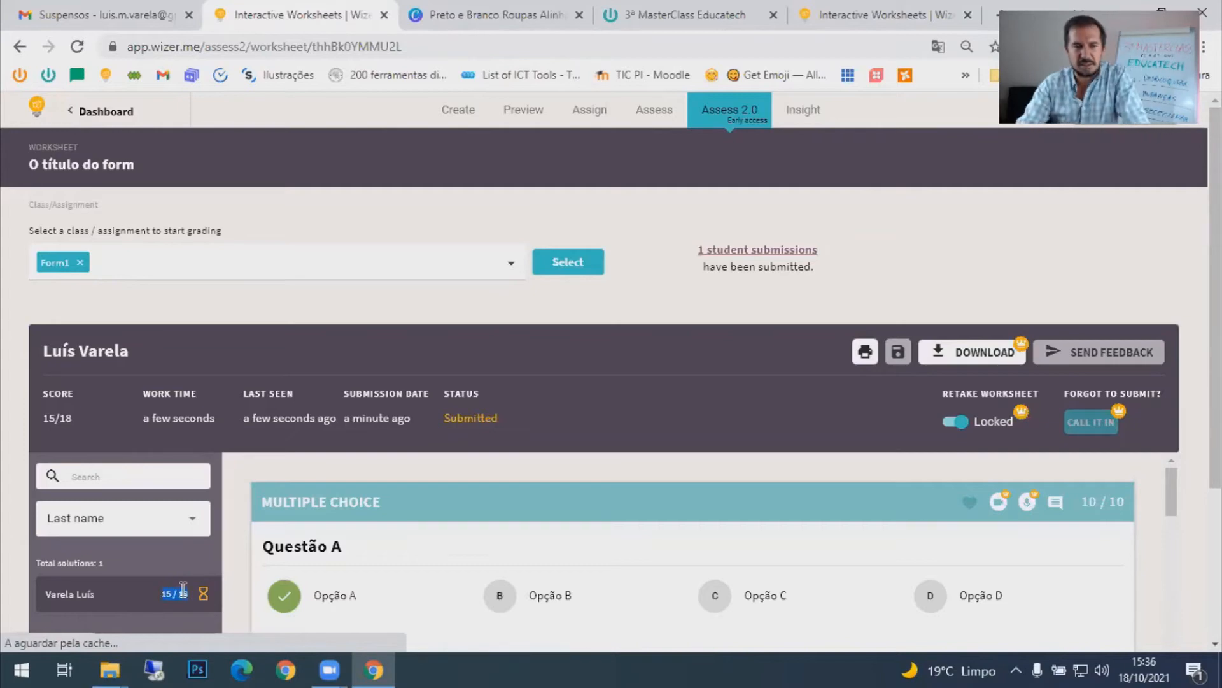
# - Give the student's Questão A answer a heart and add the comment "Muito bem!" to it
pyautogui.scroll(-3, 660, 578)
pyautogui.scroll(3, 660, 578)
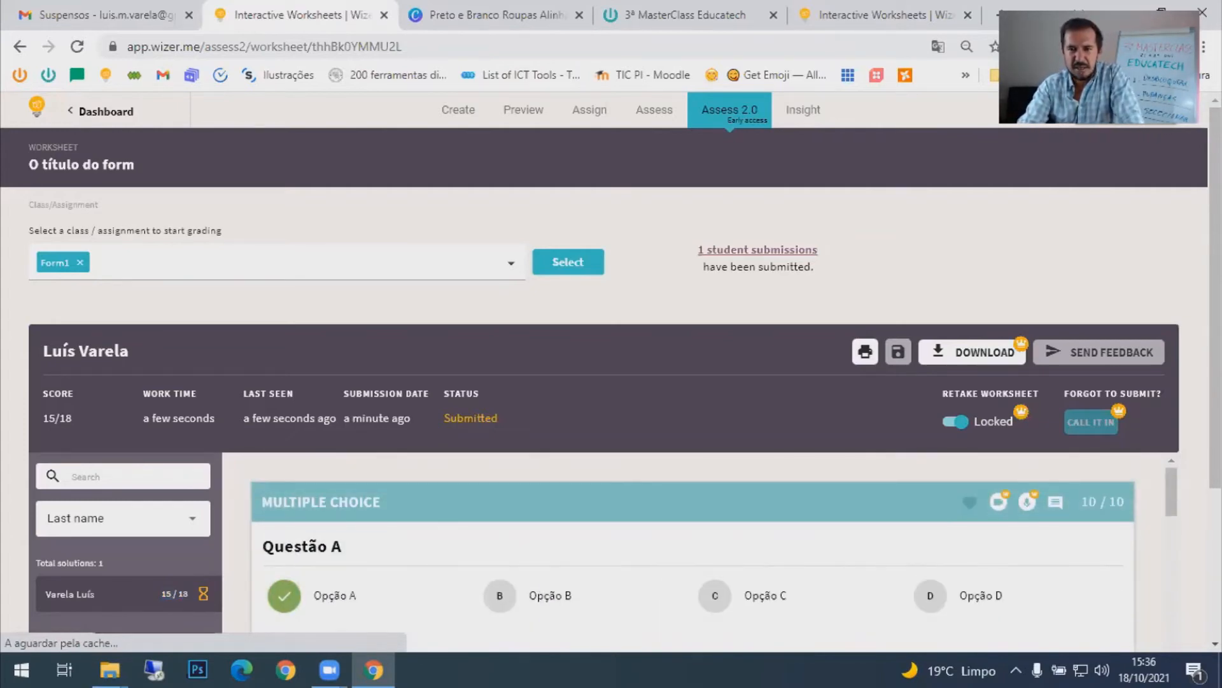
pyautogui.scroll(-2, 873, 469)
pyautogui.scroll(1, 982, 437)
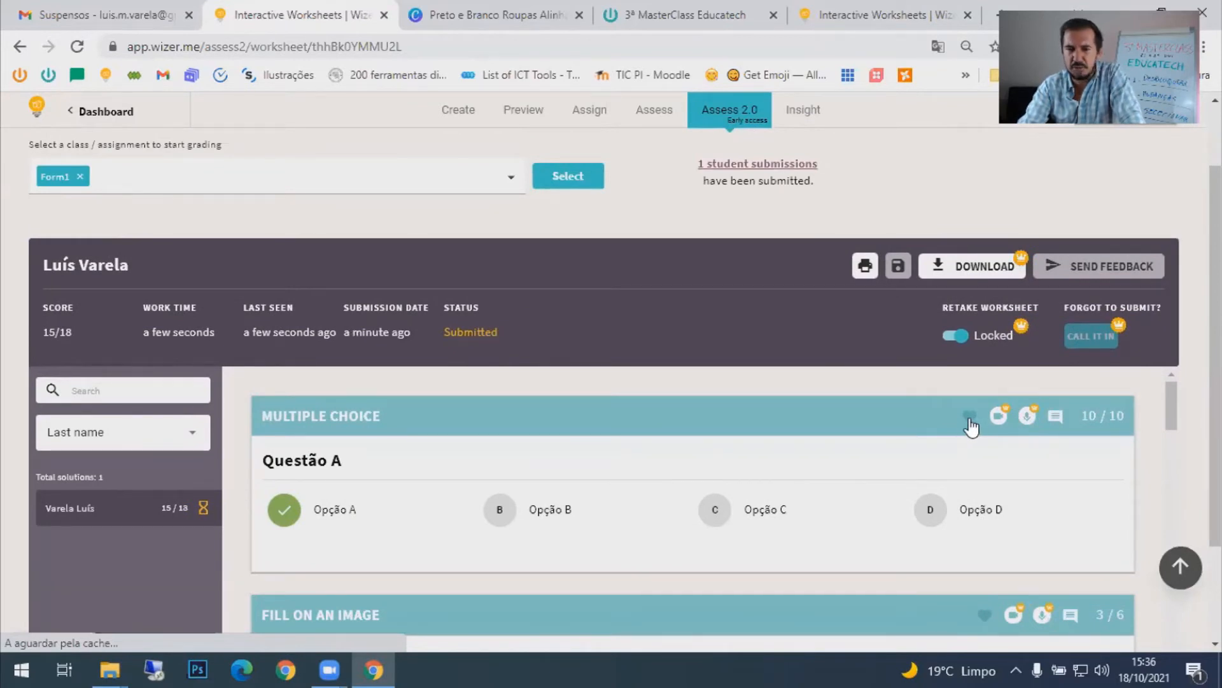
pyautogui.click(969, 419)
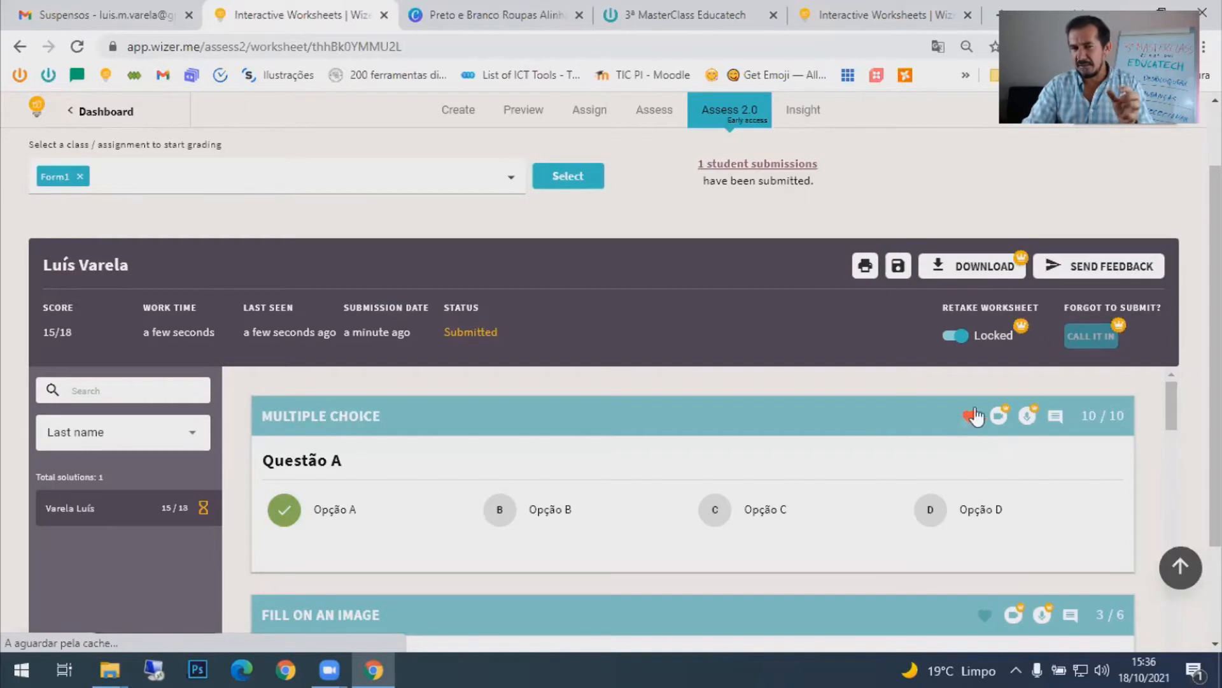
pyautogui.click(1056, 418)
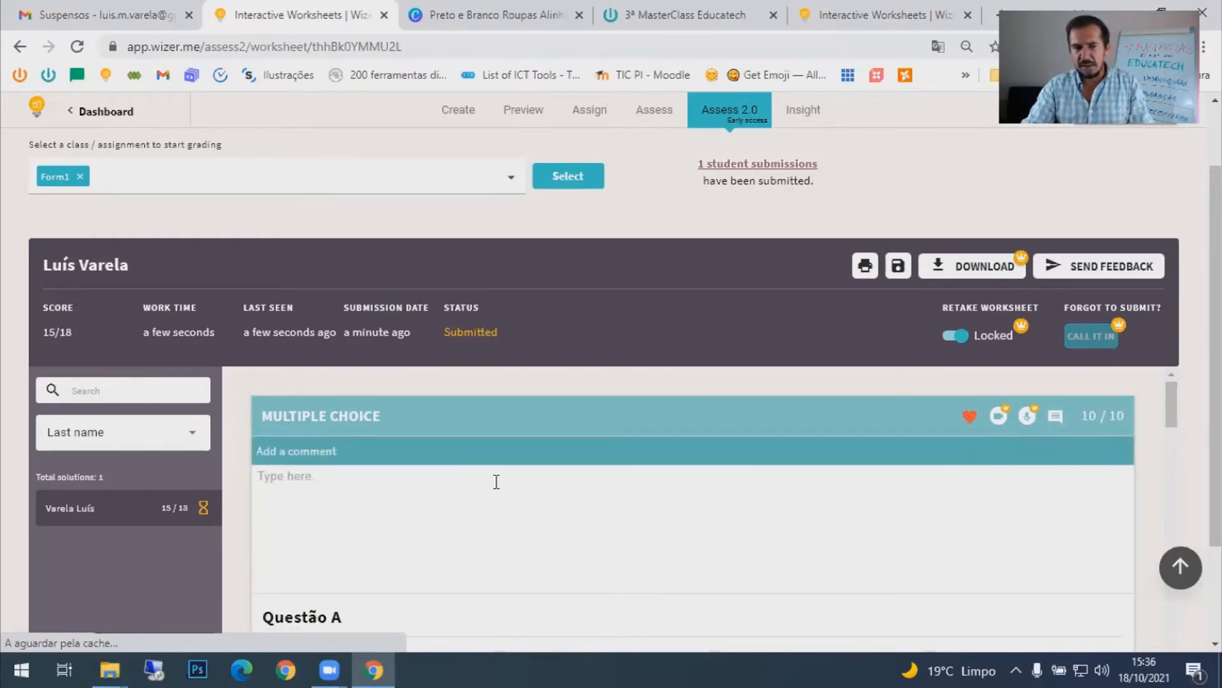
pyautogui.write('Muito')
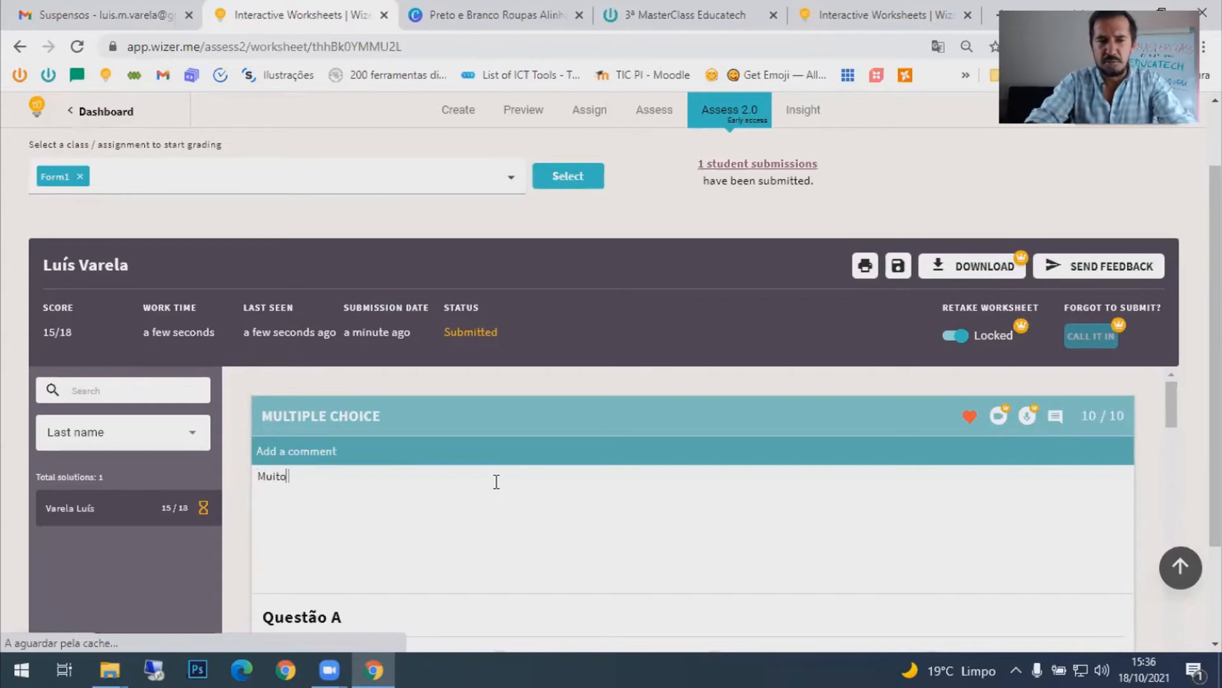
pyautogui.write(' bem!')
# - Review the submitted Os ossos answers and open the comment field for that fill-on-image question
pyautogui.scroll(-2, 555, 477)
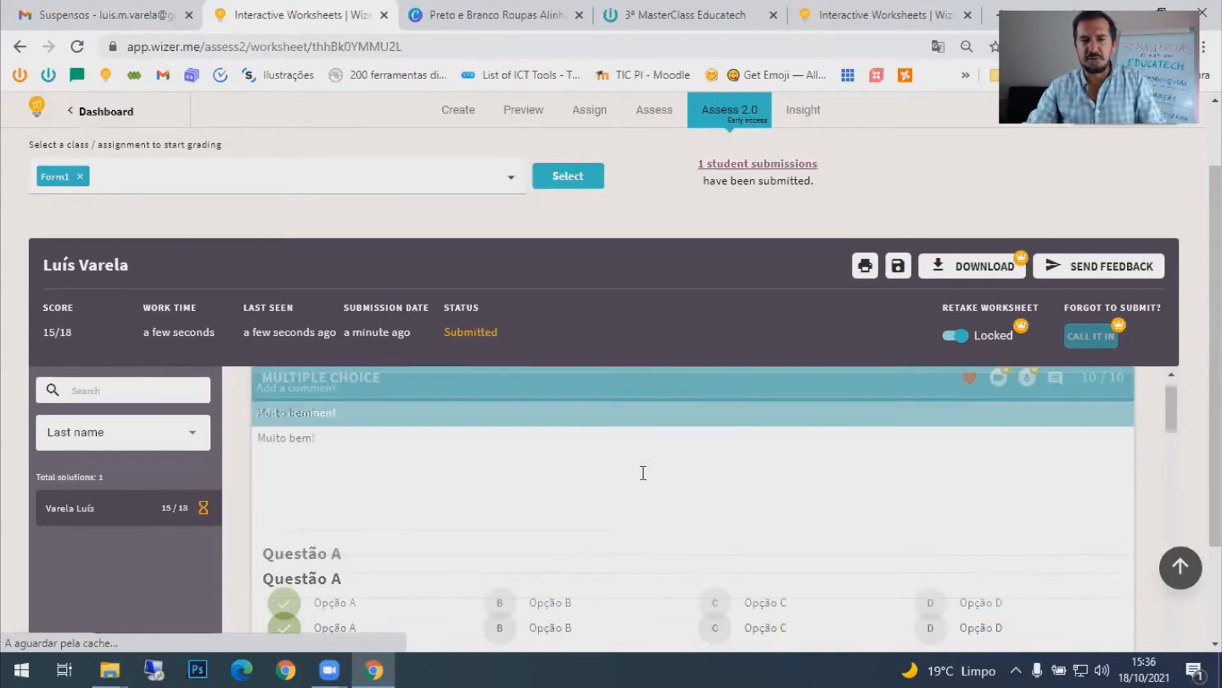
pyautogui.scroll(-5, 643, 491)
pyautogui.scroll(5, 733, 512)
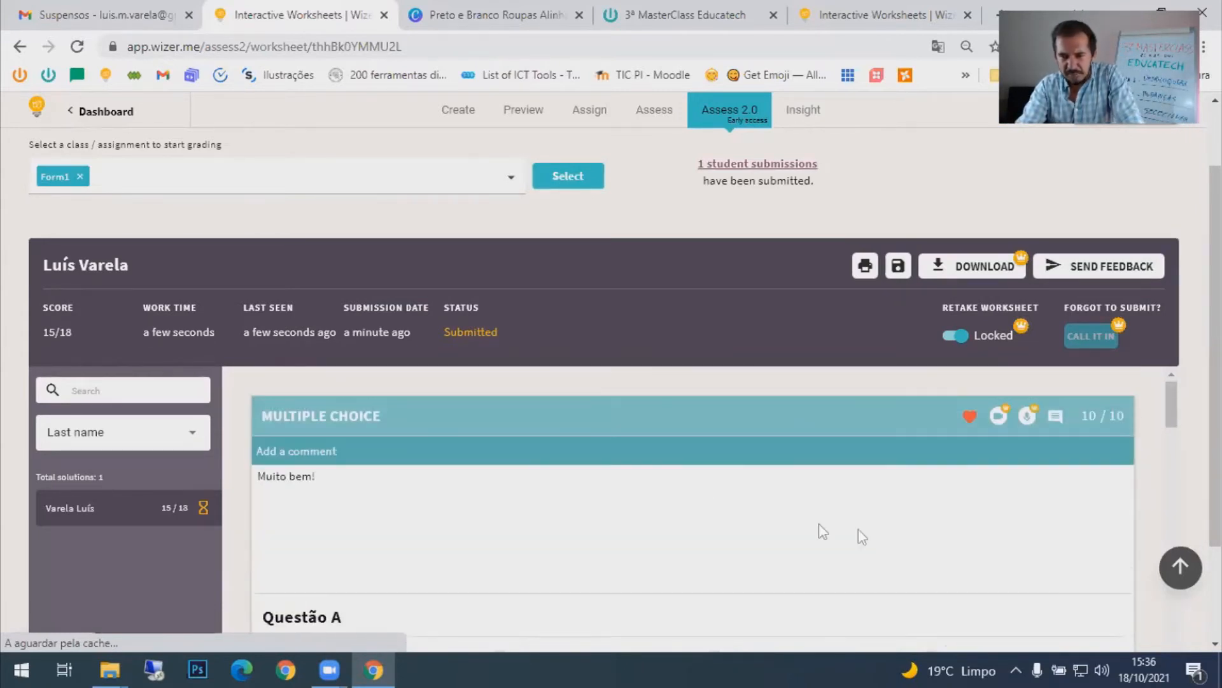
pyautogui.scroll(-6, 1043, 436)
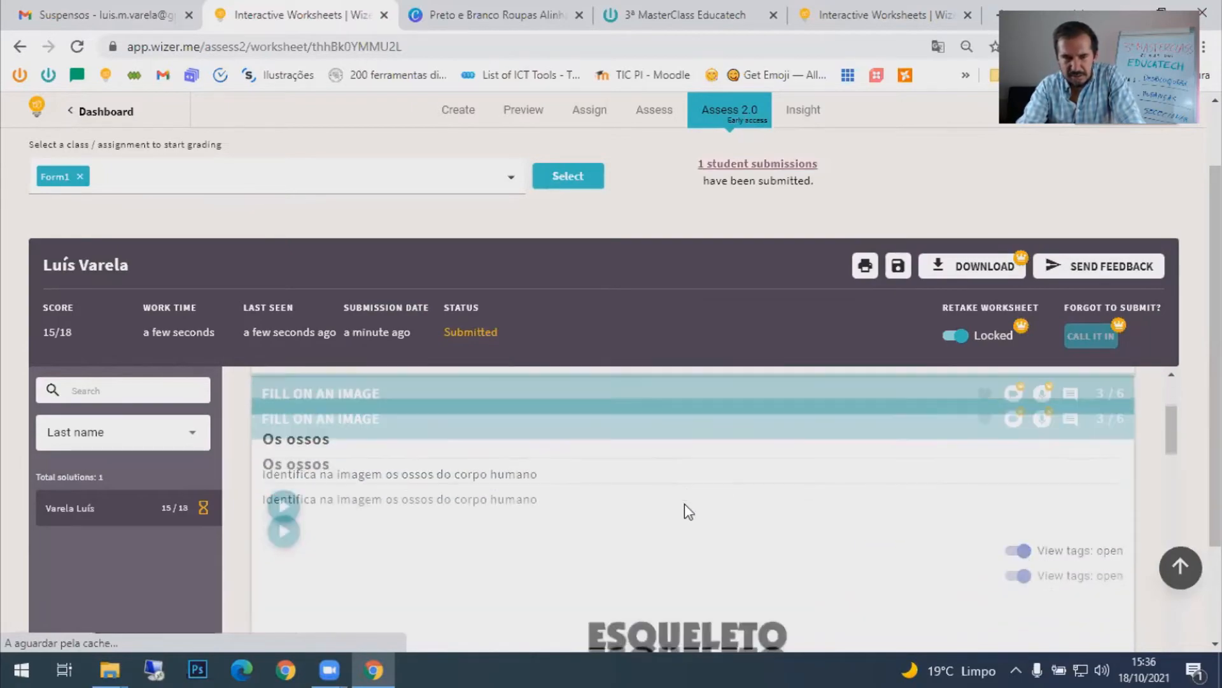
pyautogui.scroll(-10, 686, 509)
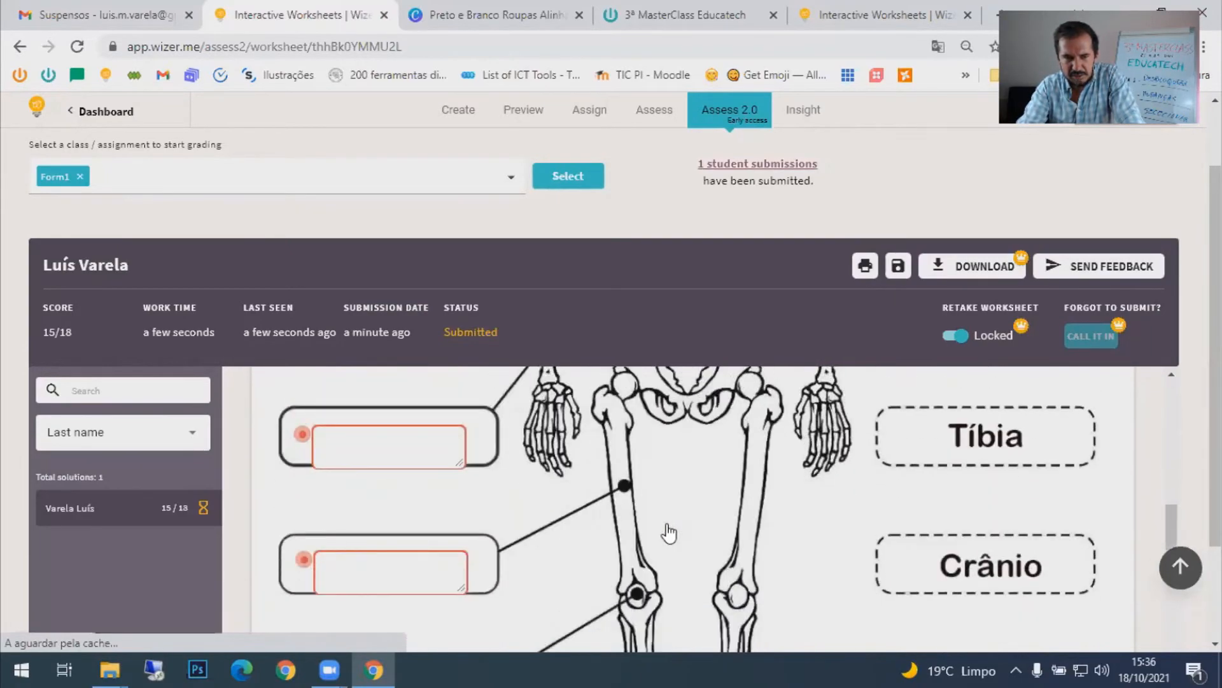
pyautogui.scroll(10, 678, 520)
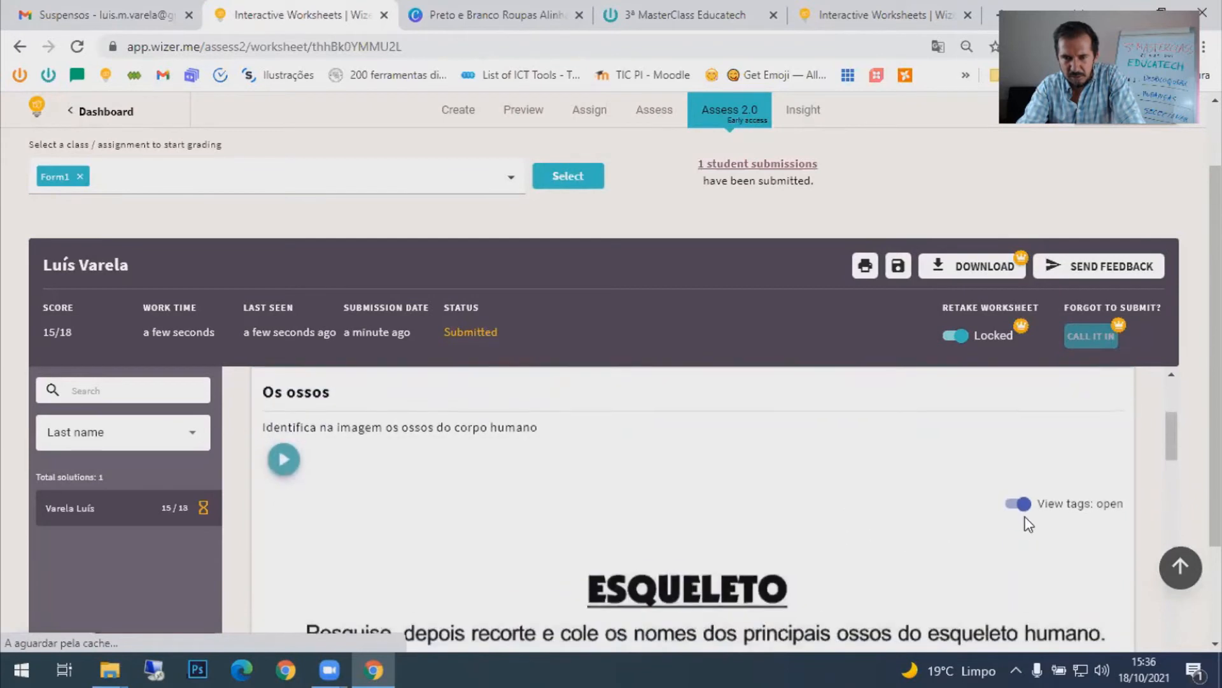
pyautogui.click(1071, 526)
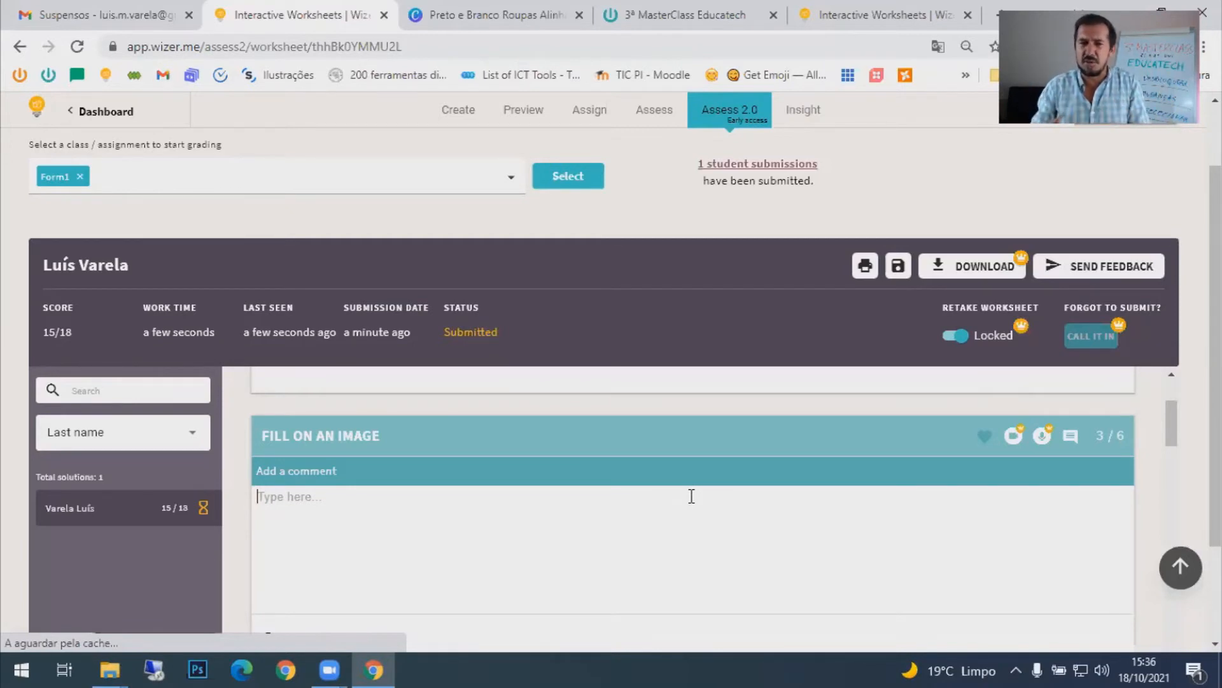
# - Write "Belo Trabalho!" as the general feedback for the student and send the feedback
pyautogui.moveTo(1171, 423); pyautogui.dragTo(1176, 650)
pyautogui.scroll(-2, 1186, 553)
pyautogui.moveTo(1170, 514); pyautogui.dragTo(1169, 613)
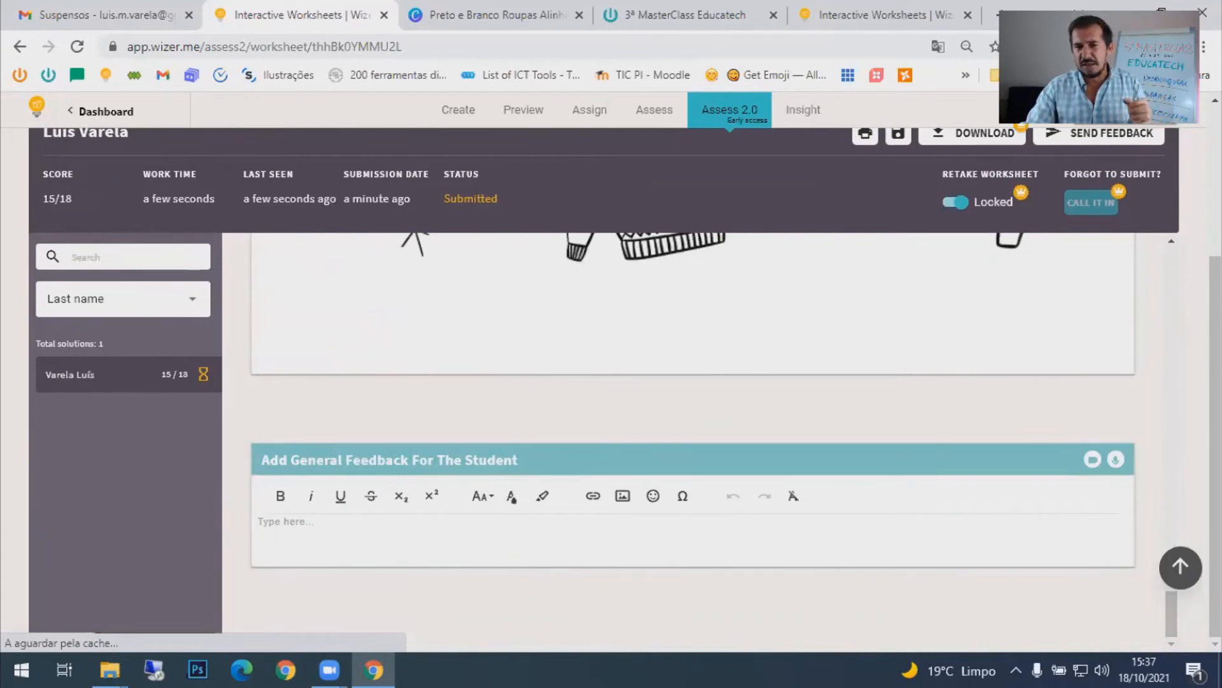
pyautogui.click(571, 549)
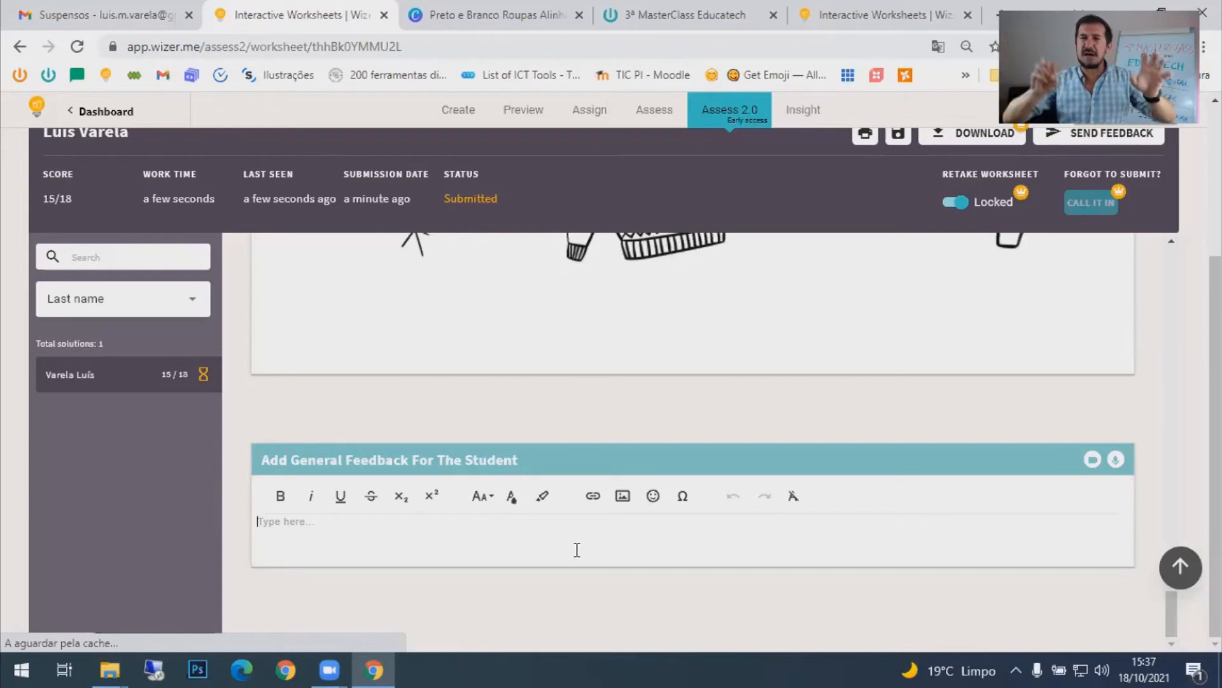
pyautogui.click(577, 550)
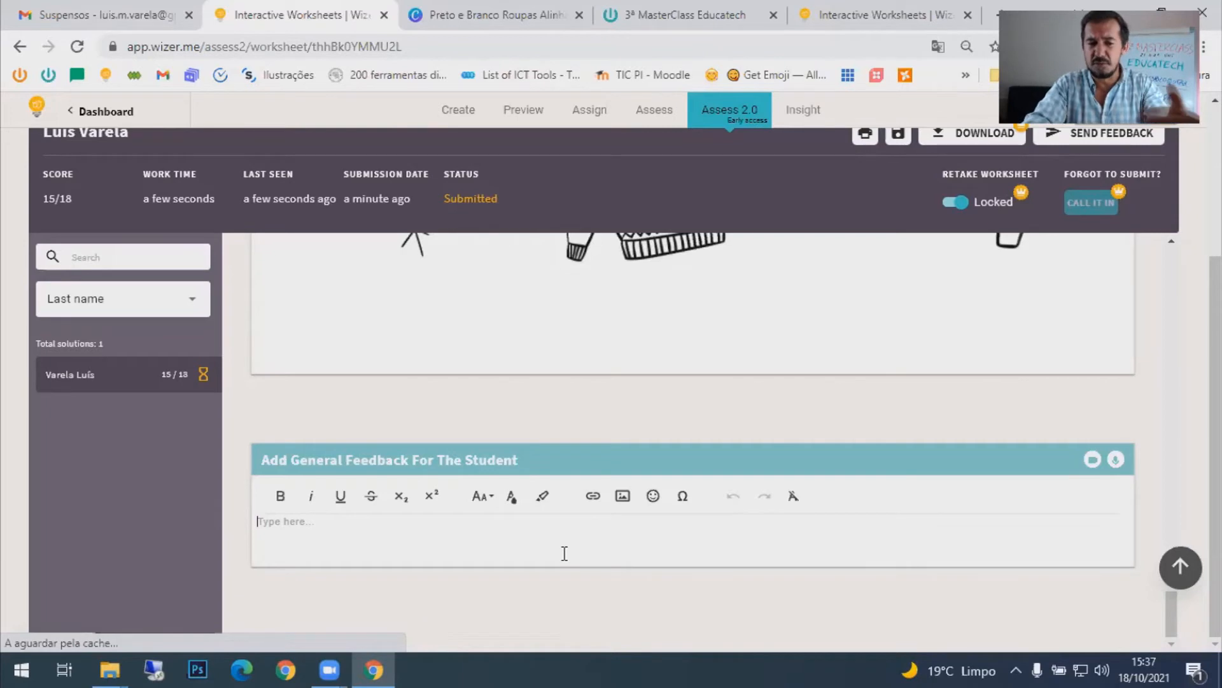
pyautogui.write('Be')
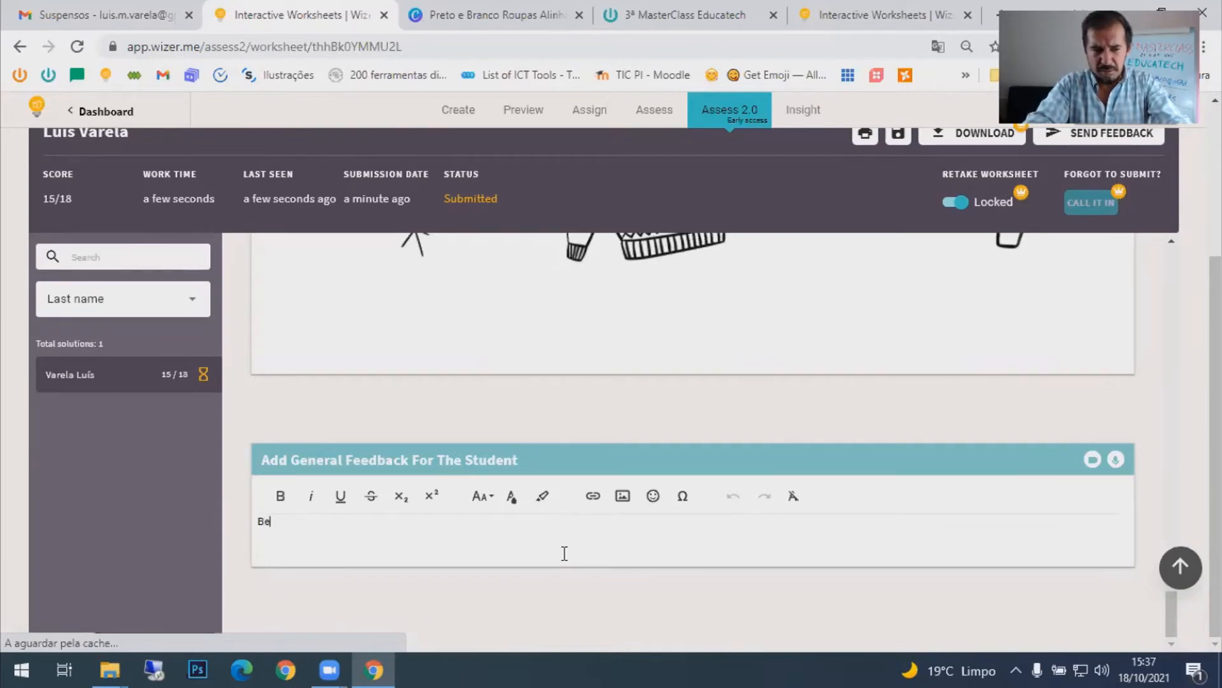
pyautogui.write('lo Trabalha')
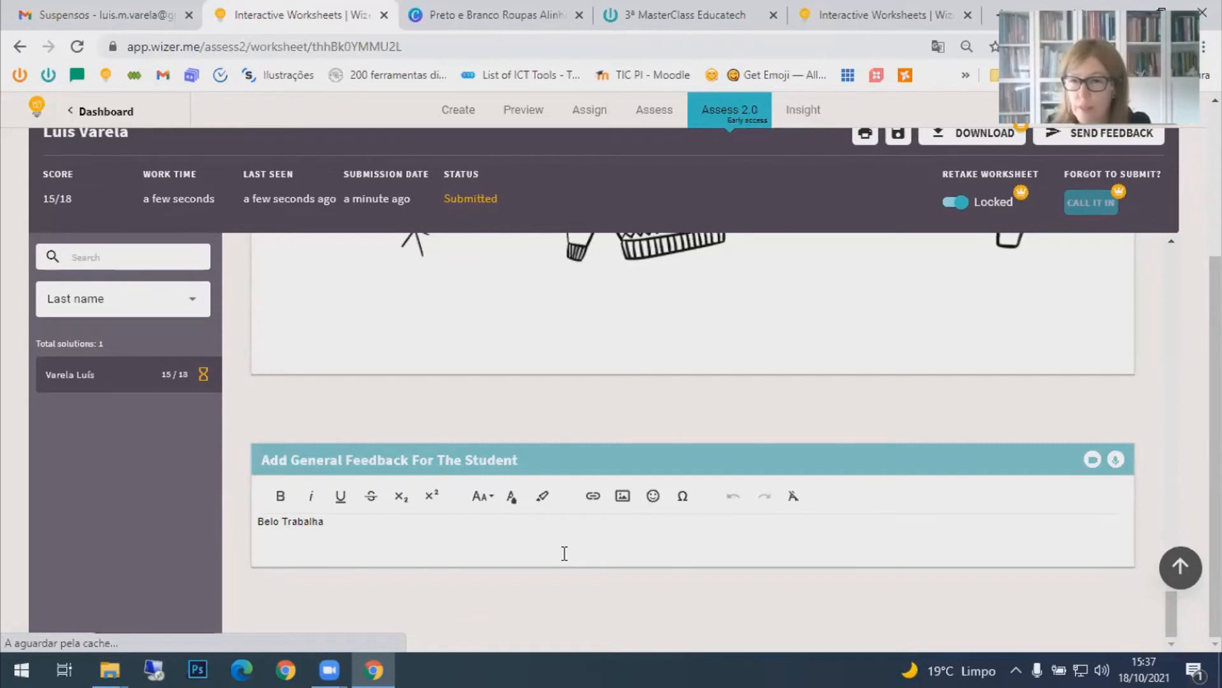
pyautogui.press('BackSpace')
pyautogui.write('o!')
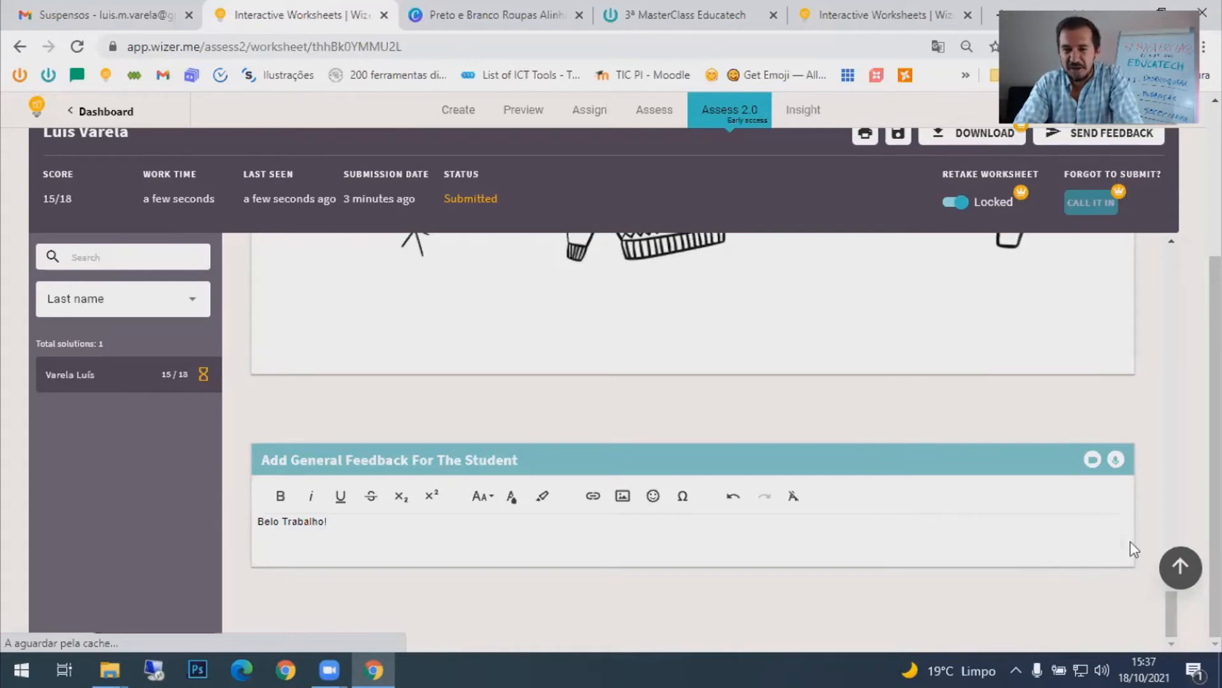
pyautogui.scroll(3, 1107, 359)
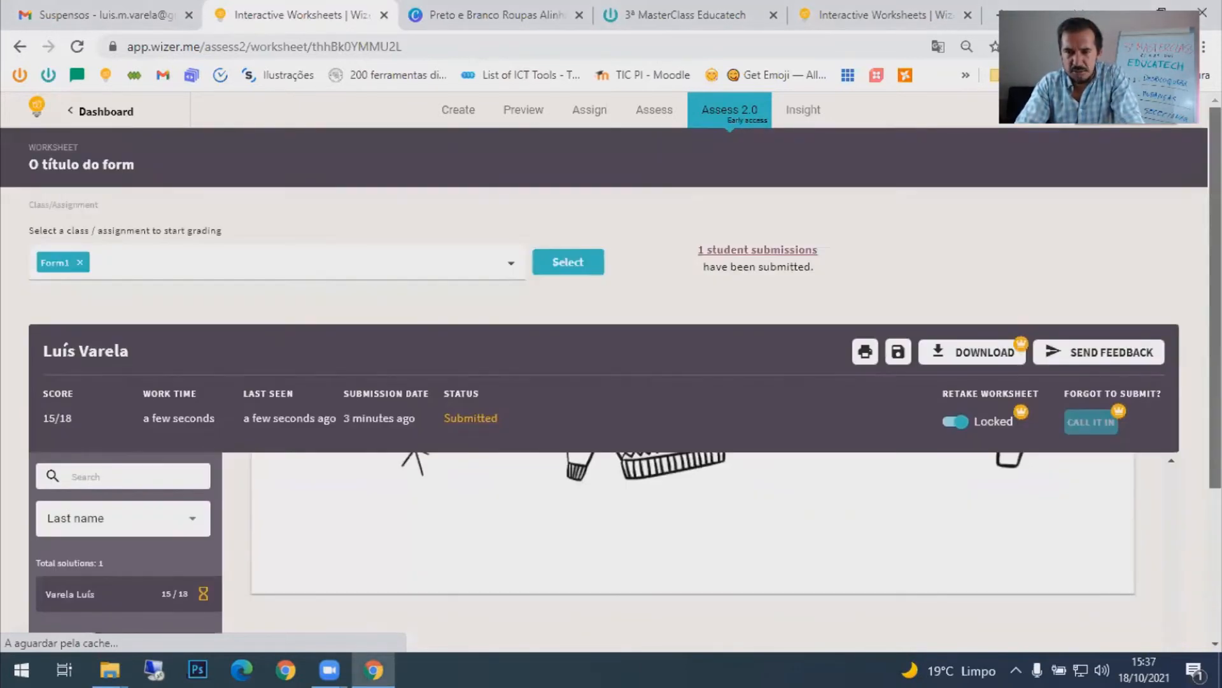
pyautogui.click(1106, 359)
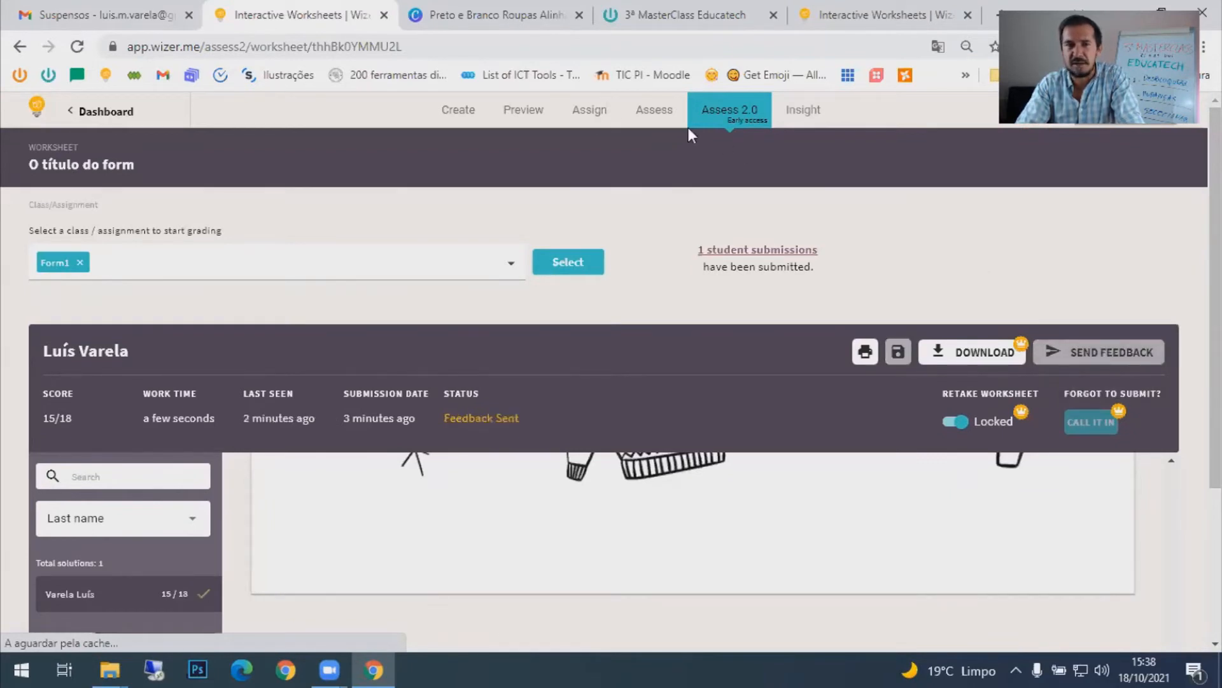
# - Examine the general feedback and the Questão A heart and comment in the student's view of the worksheet
pyautogui.click(845, 18)
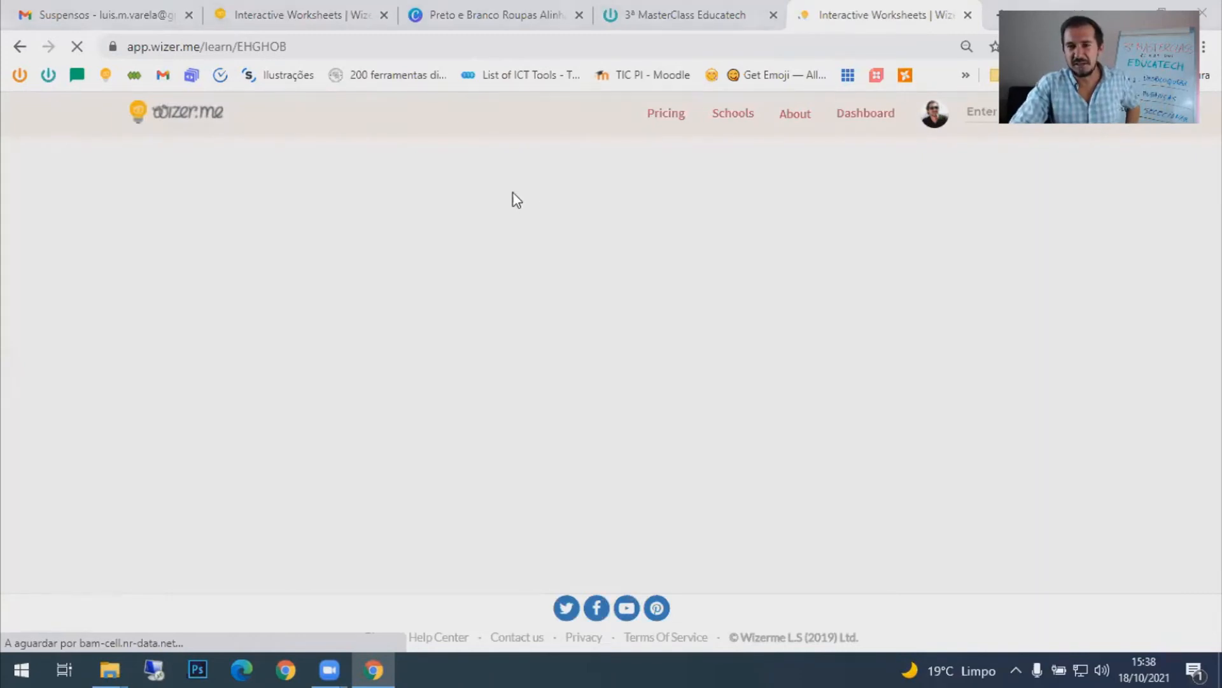
pyautogui.scroll(-5, 523, 360)
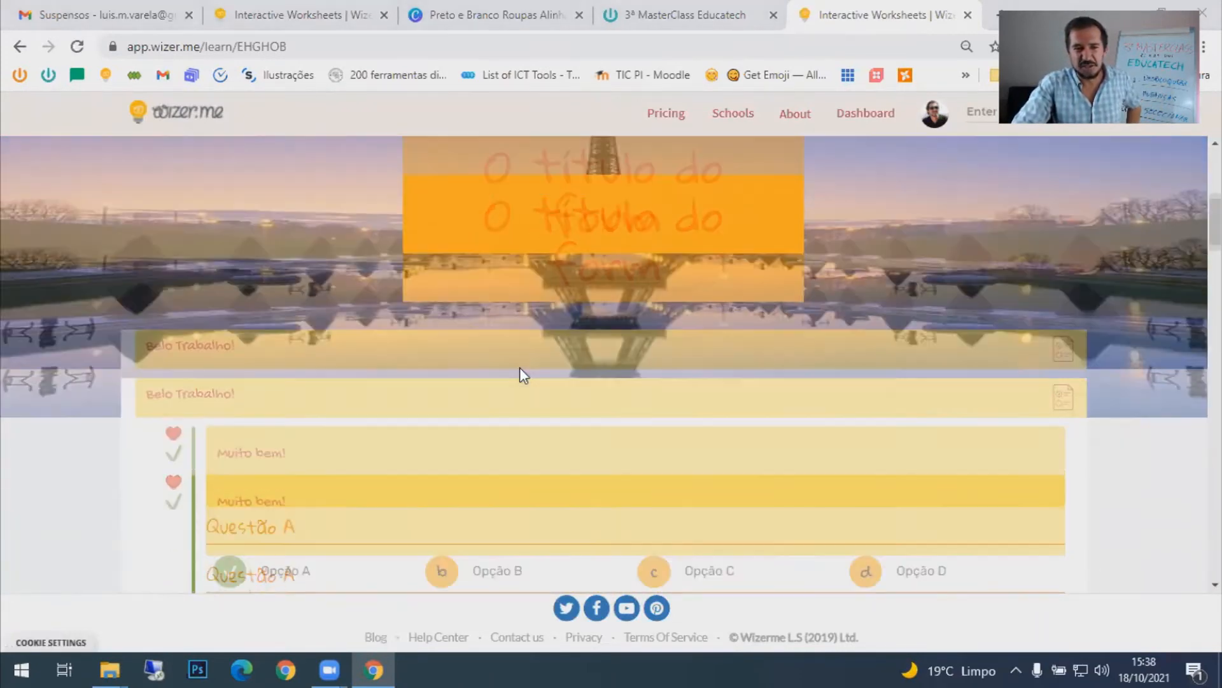
pyautogui.scroll(-2, 519, 368)
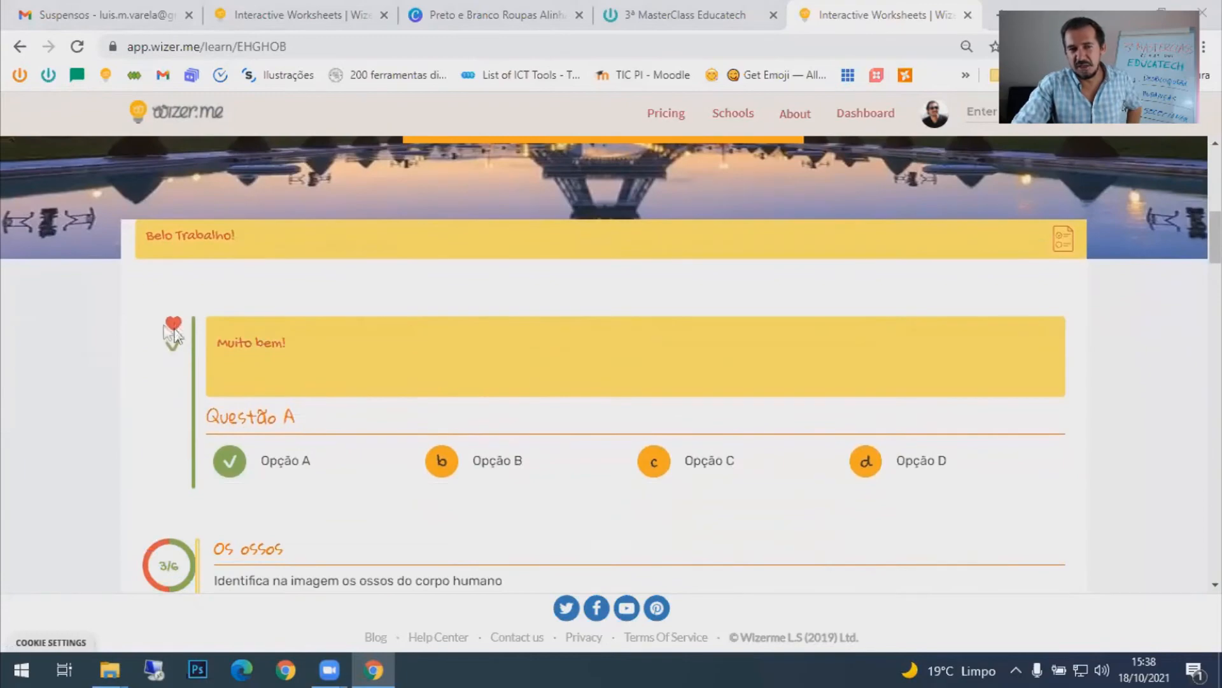
pyautogui.scroll(-3, 319, 380)
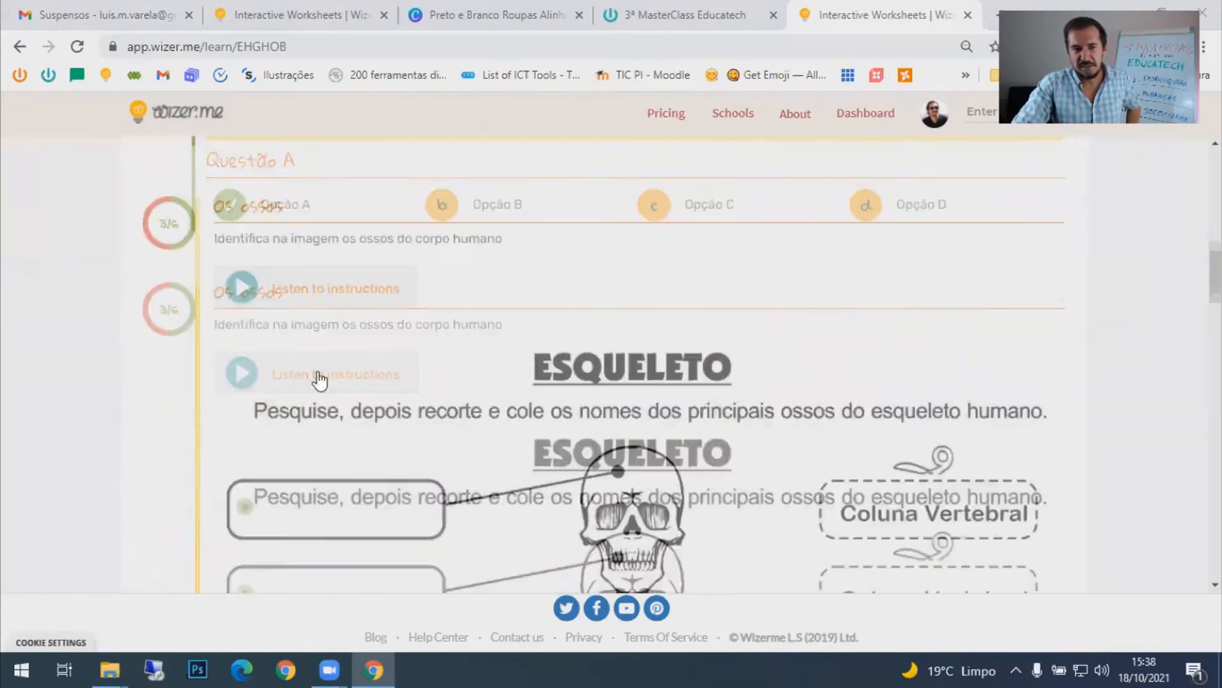
pyautogui.scroll(-4, 325, 382)
pyautogui.scroll(15, 341, 290)
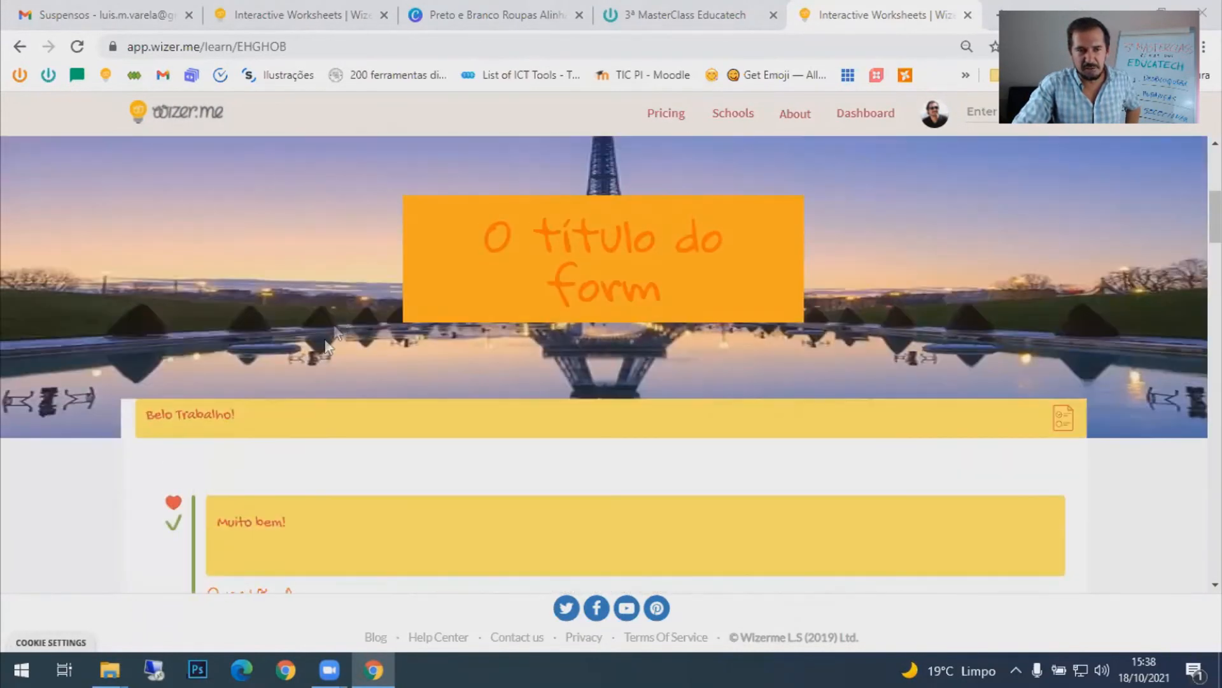
pyautogui.moveTo(255, 422)
pyautogui.mouseDown()
pyautogui.moveTo(194, 408)
pyautogui.moveTo(140, 414)
pyautogui.moveTo(274, 432)
pyautogui.mouseUp()
pyautogui.click(149, 414)
pyautogui.scroll(-4, 274, 431)
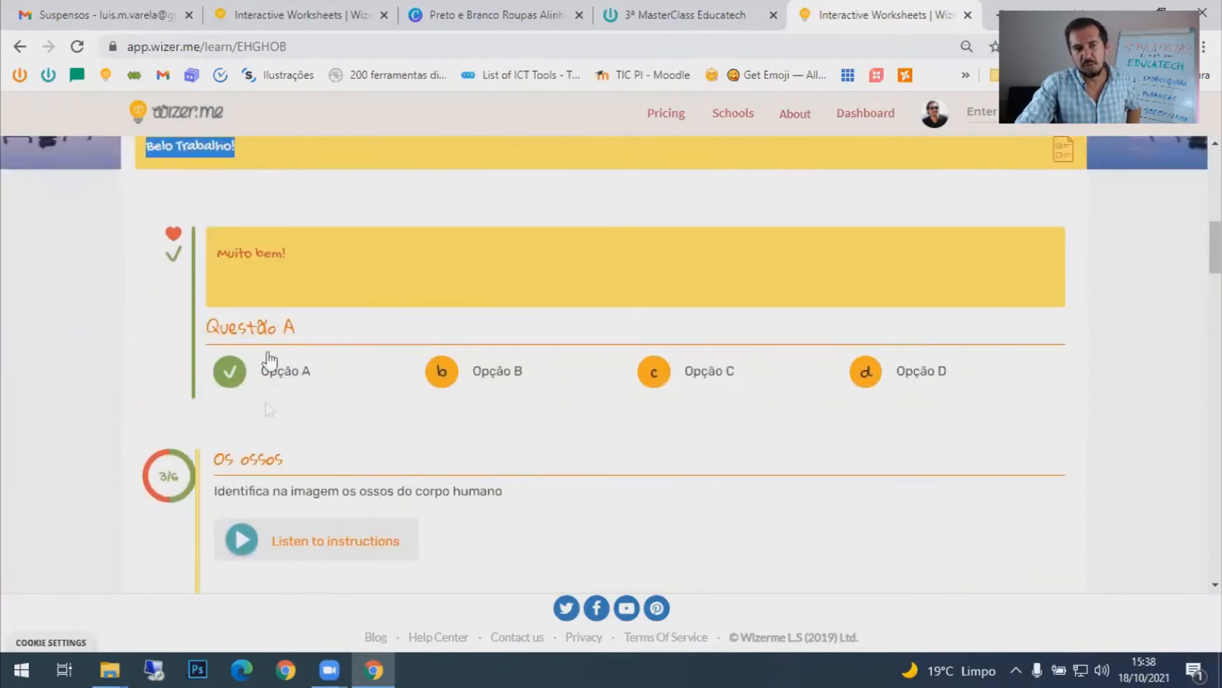
pyautogui.moveTo(216, 254); pyautogui.dragTo(286, 255)
# - Examine how the answers on the skeleton image are marked in the student's view
pyautogui.scroll(-5, 295, 318)
pyautogui.scroll(-15, 295, 319)
pyautogui.scroll(-5, 306, 349)
pyautogui.scroll(6, 308, 341)
pyautogui.scroll(7, 299, 317)
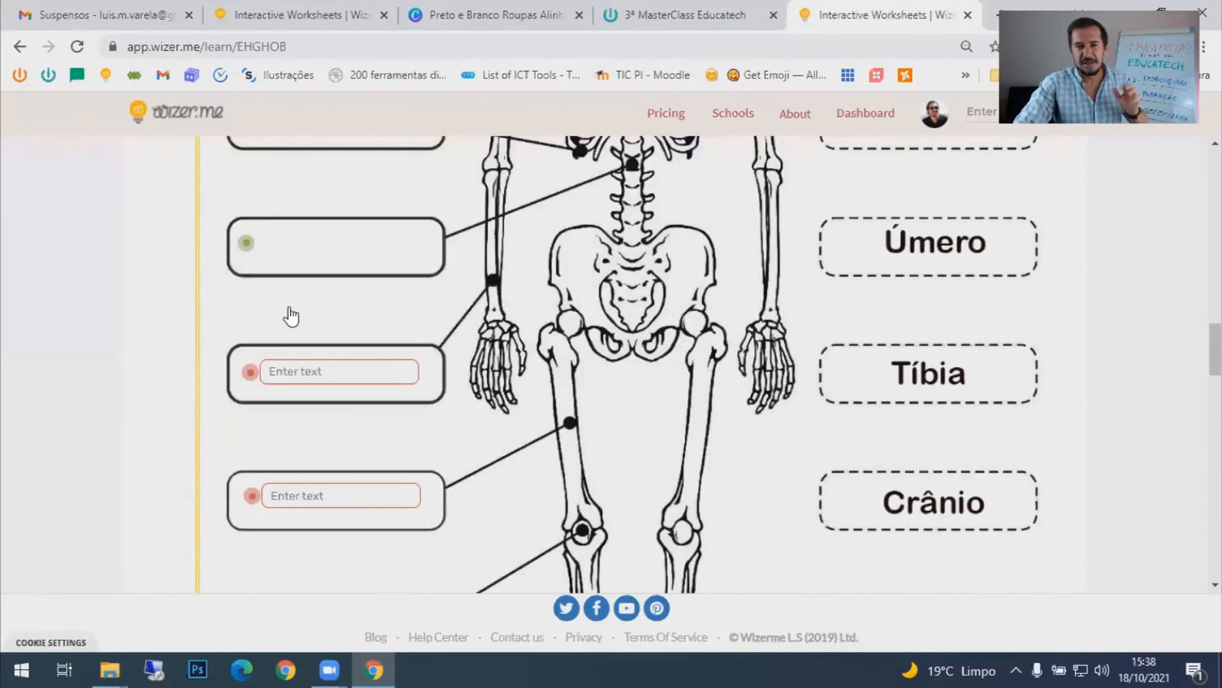
pyautogui.scroll(8, 291, 316)
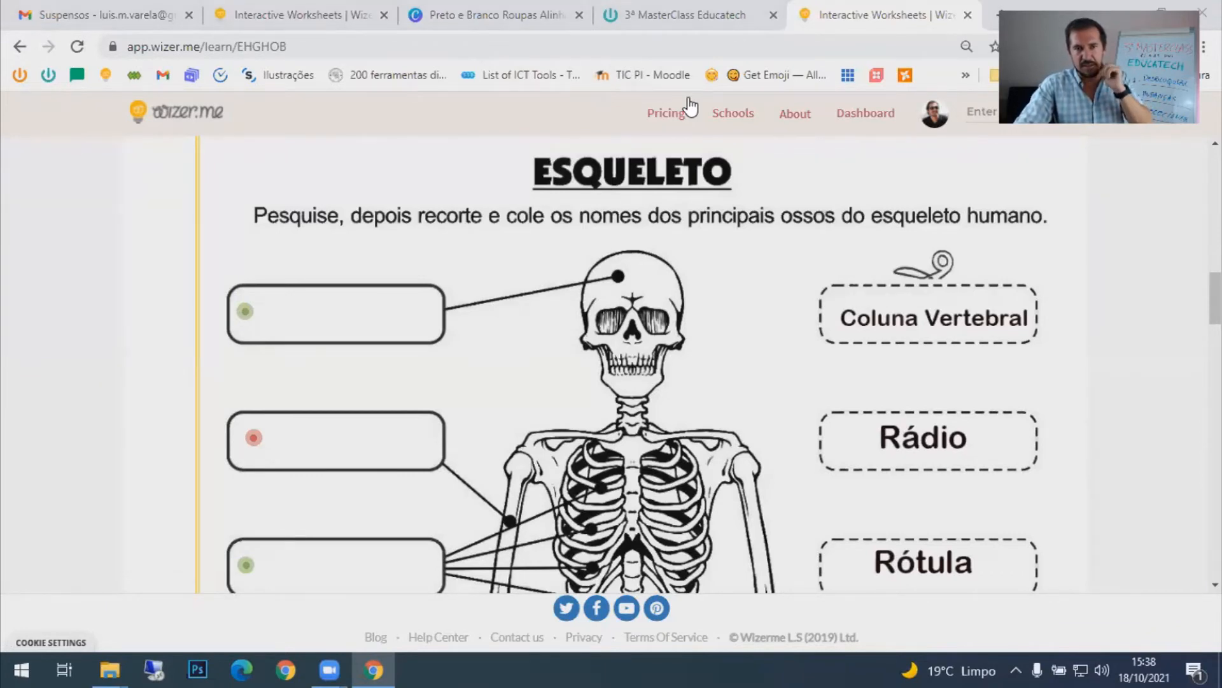
pyautogui.click(303, 15)
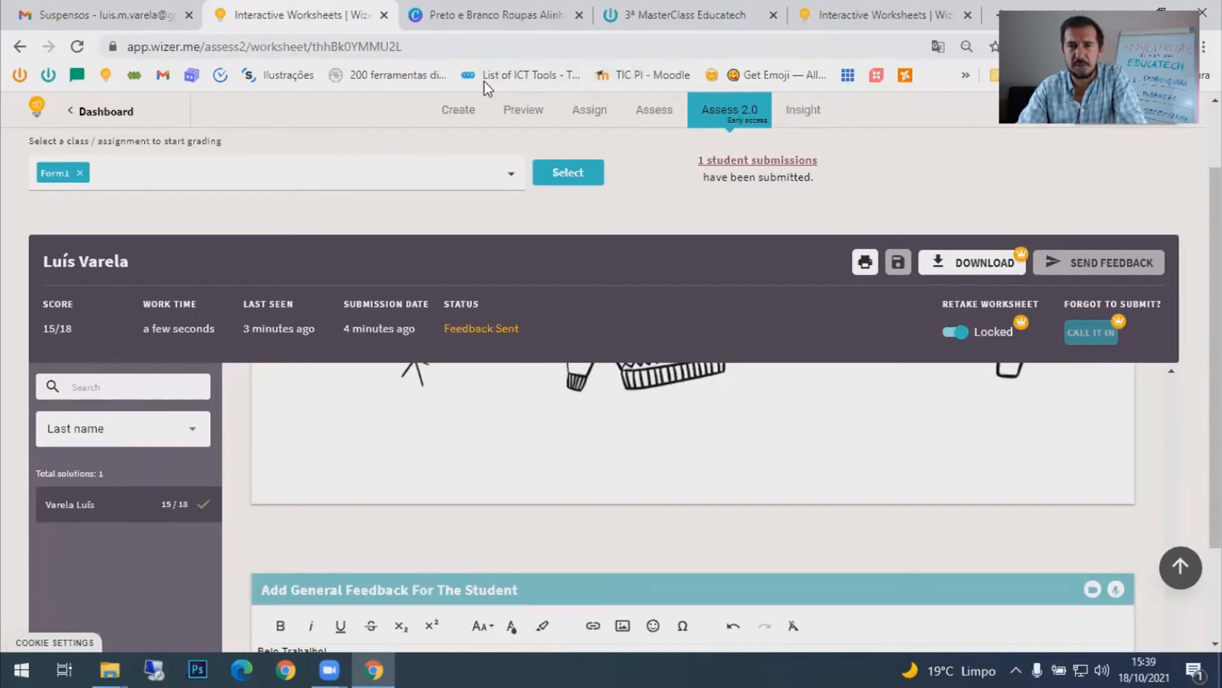
pyautogui.click(847, 14)
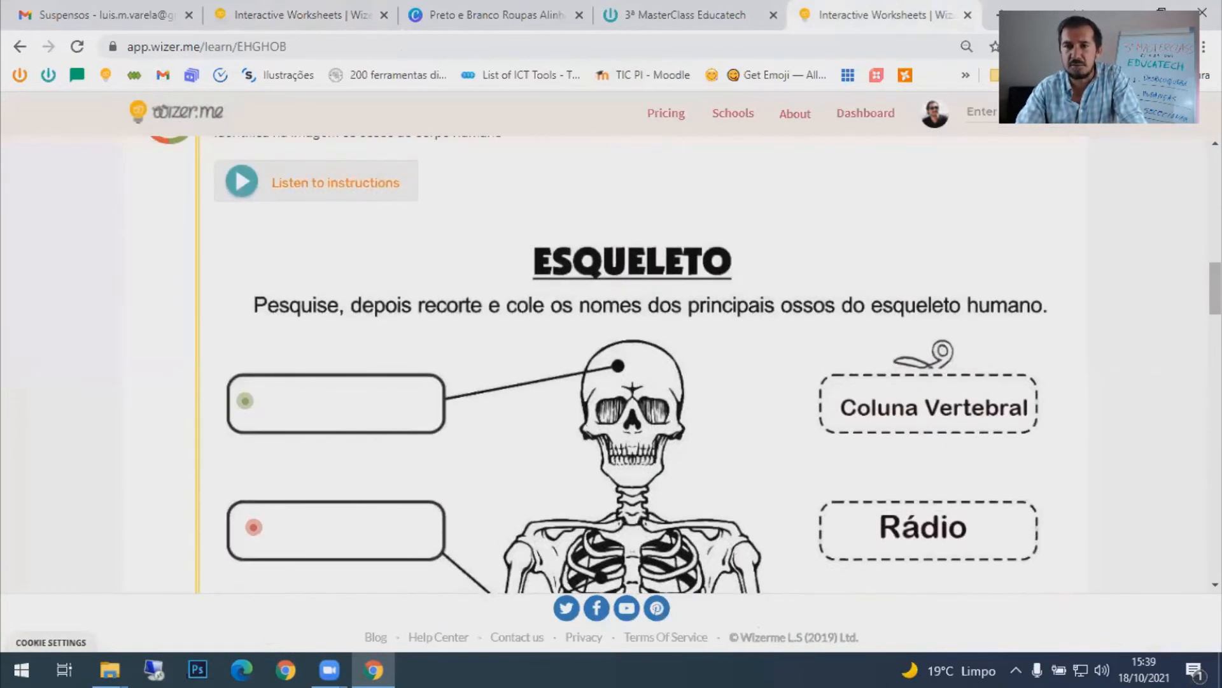